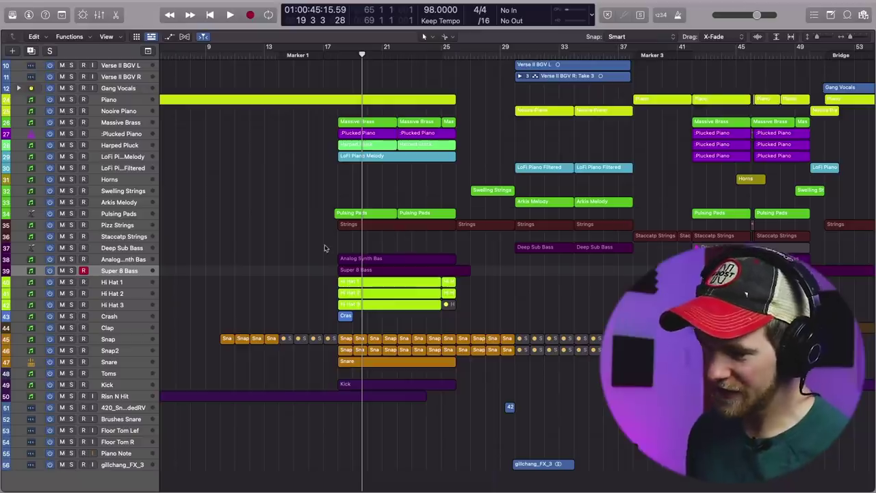
Step: Place the playhead at bar 17, one bar before the Massive Brass and Kick regions begin
scroll(326, 249, right, 5)
scroll(326, 249, right, 4)
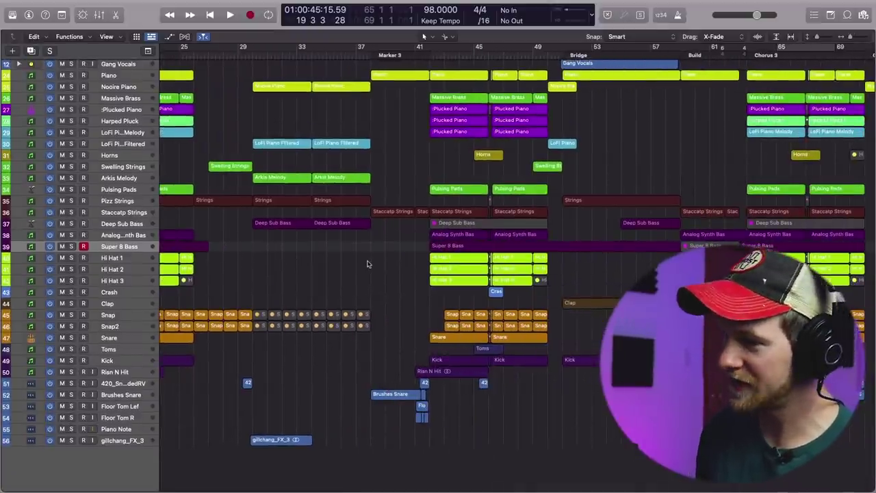
scroll(366, 264, left, 1)
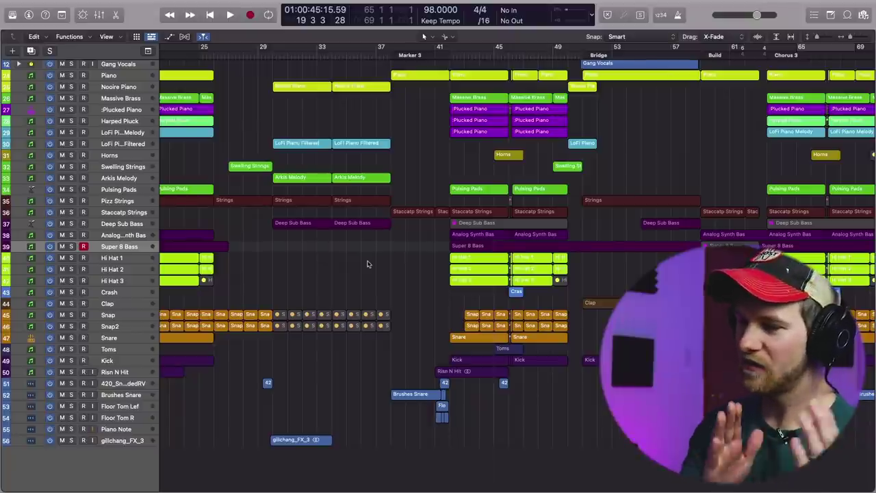
scroll(367, 264, right, 5)
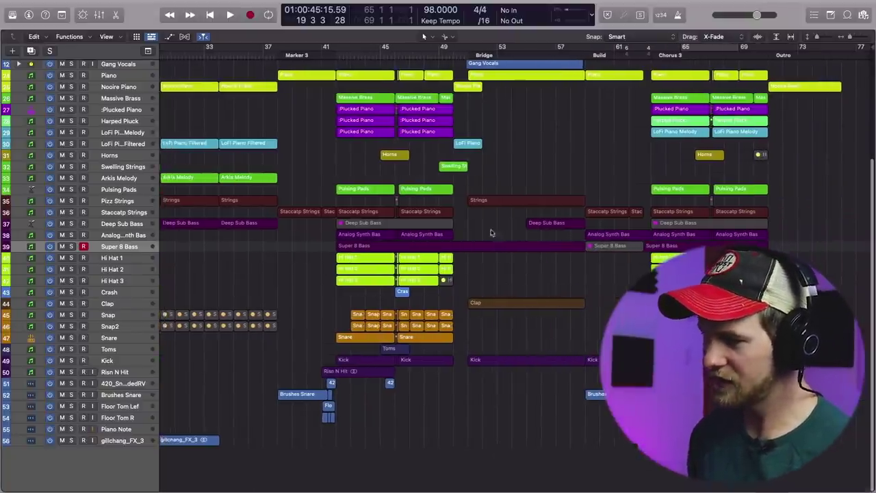
scroll(544, 288, left, 15)
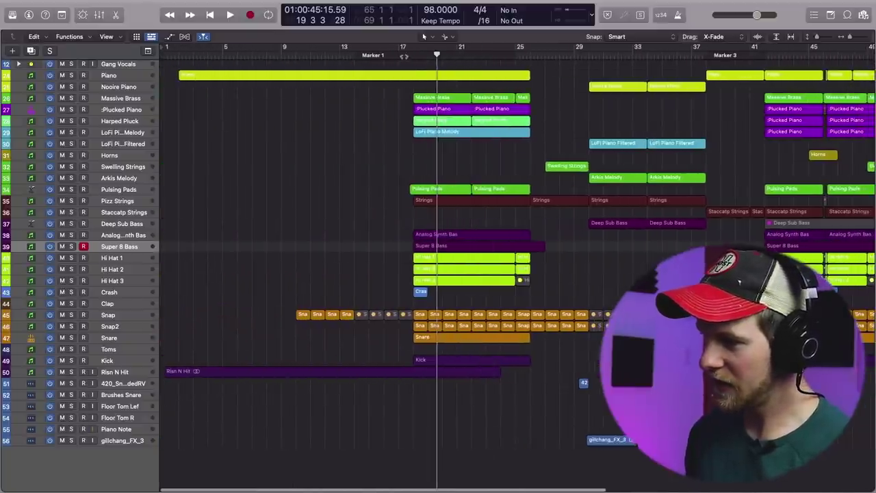
click(399, 56)
key(super+Down)
key(super+Down)
key(super+Down)
key(super+Right)
key(super+Right)
key(super+Right)
key(super+Right)
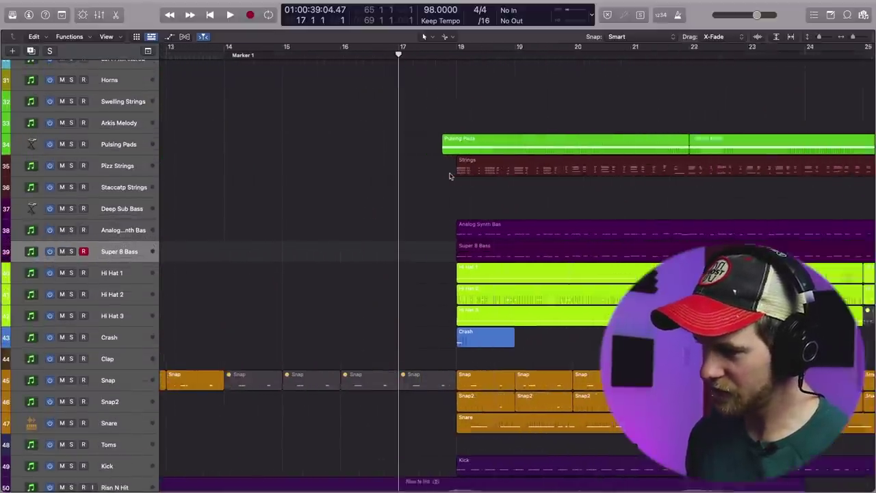
Step: Mute the vocal tracks from Audio 21 through Verse II BGV R
scroll(434, 194, up, 15)
key(super+Left)
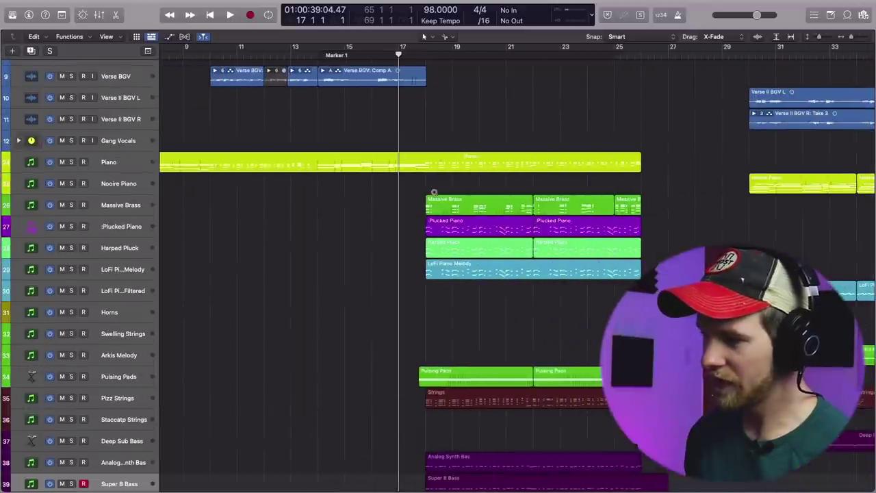
scroll(119, 78, up, 8)
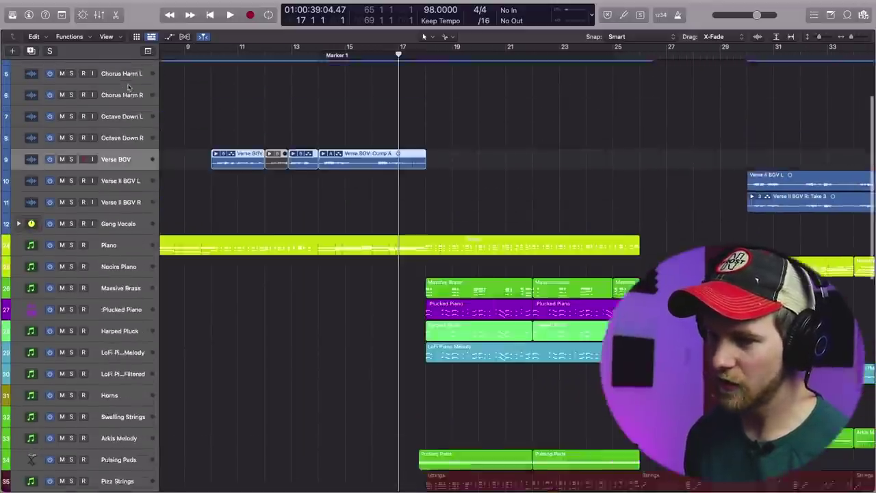
shift+click(134, 288)
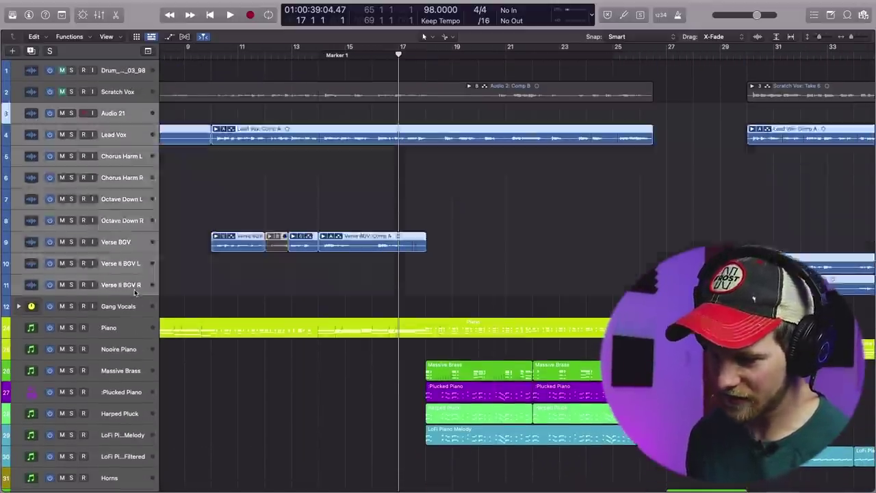
key(m)
click(249, 286)
Step: Play the song from around bar 16 into the bar 18 section and look over its instrument and drum tracks
scroll(251, 285, down, 3)
scroll(347, 318, down, 5)
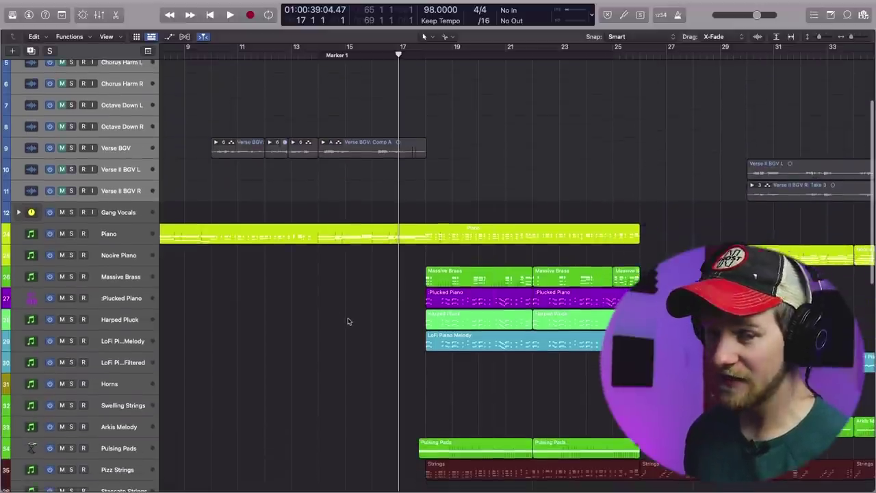
scroll(347, 321, down, 2)
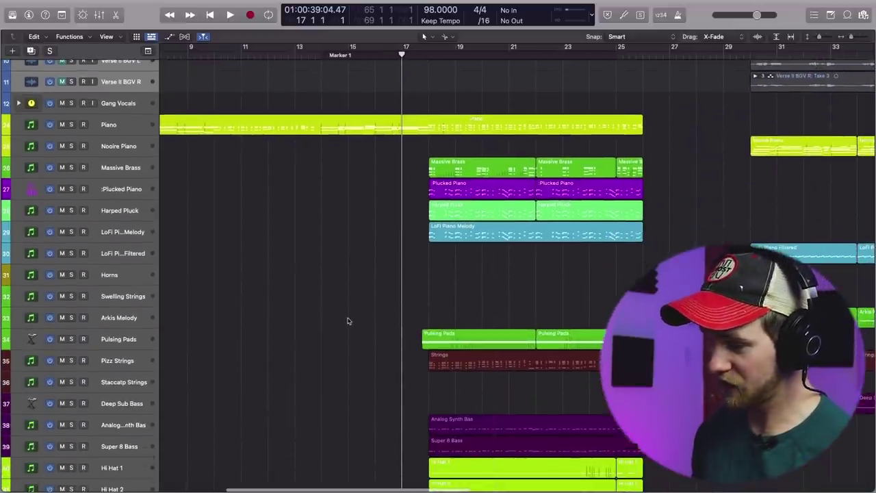
scroll(348, 321, down, 3)
scroll(347, 320, right, 2)
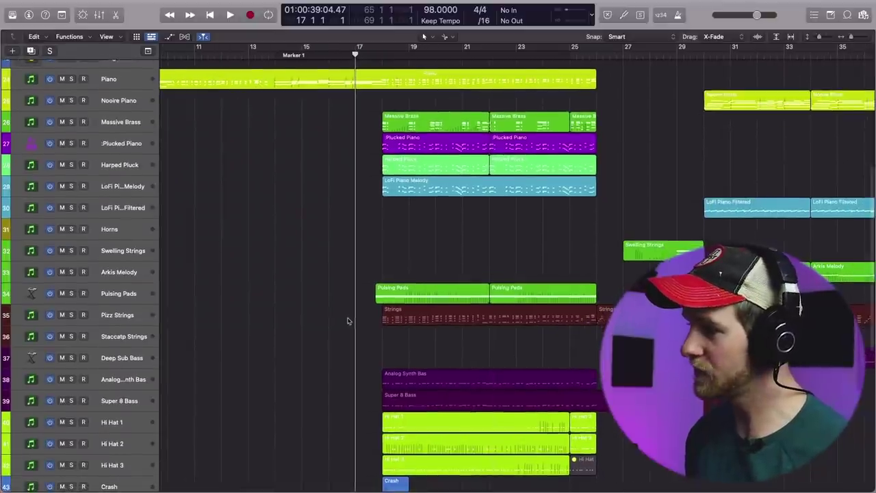
scroll(347, 321, up, 5)
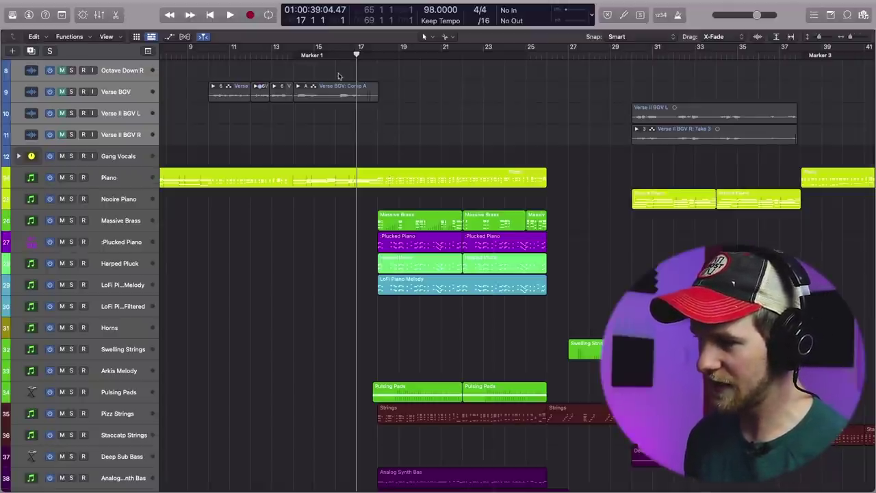
key(space)
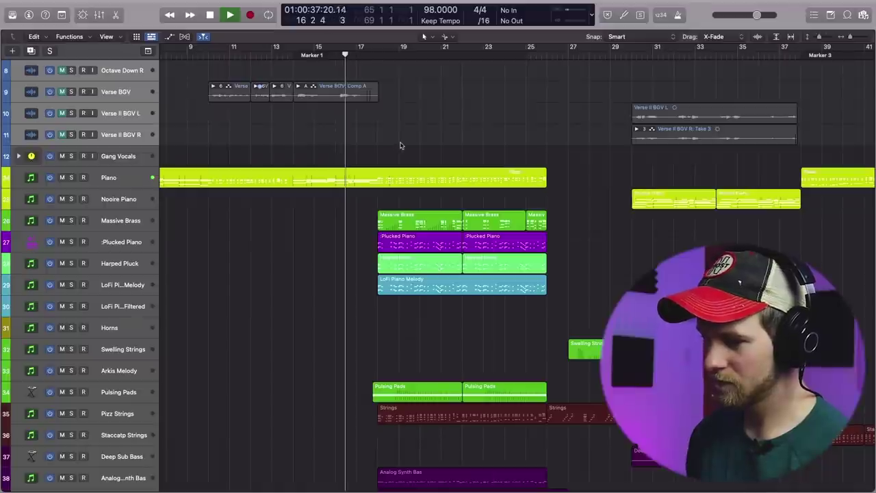
scroll(356, 199, down, 3)
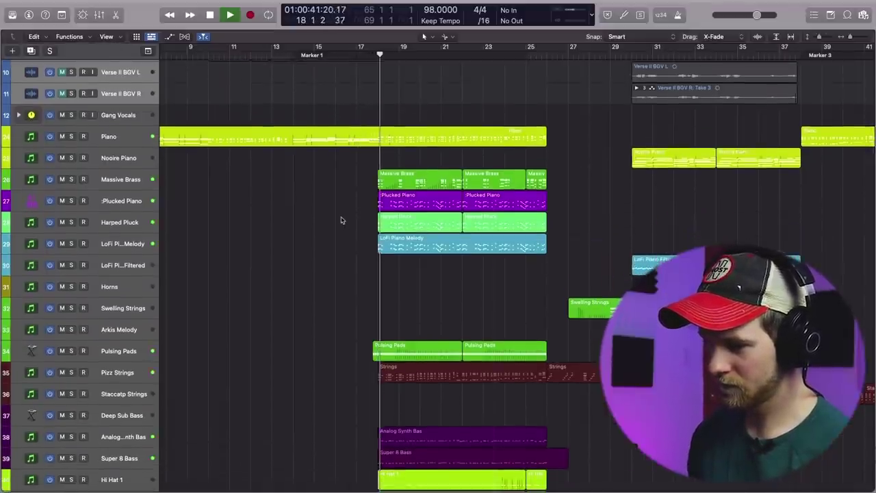
scroll(341, 220, down, 3)
scroll(341, 219, down, 1)
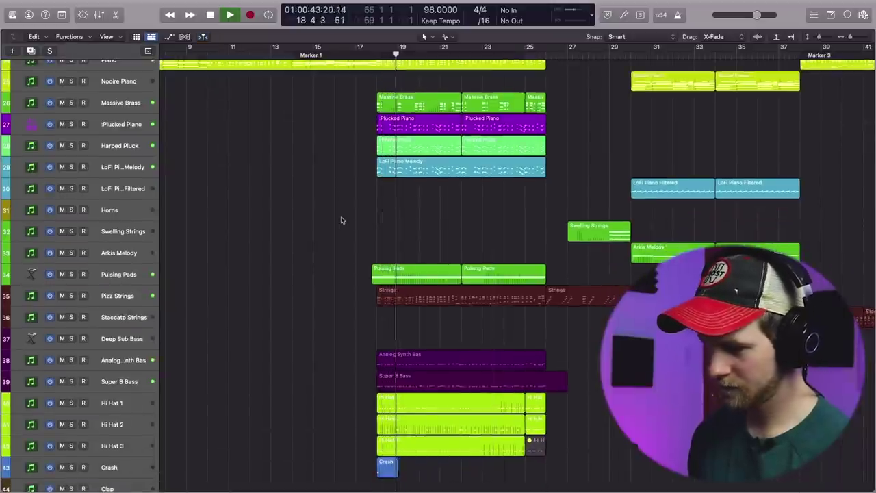
scroll(343, 220, down, 2)
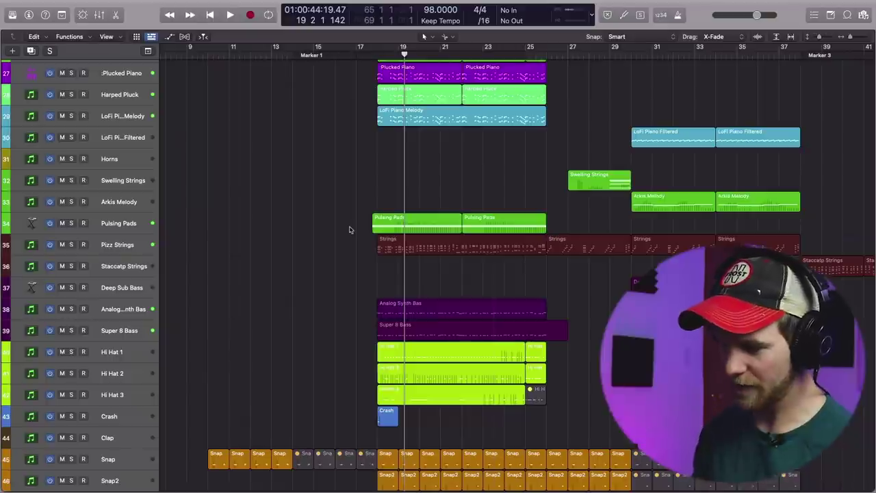
scroll(349, 230, up, 2)
scroll(350, 236, down, 6)
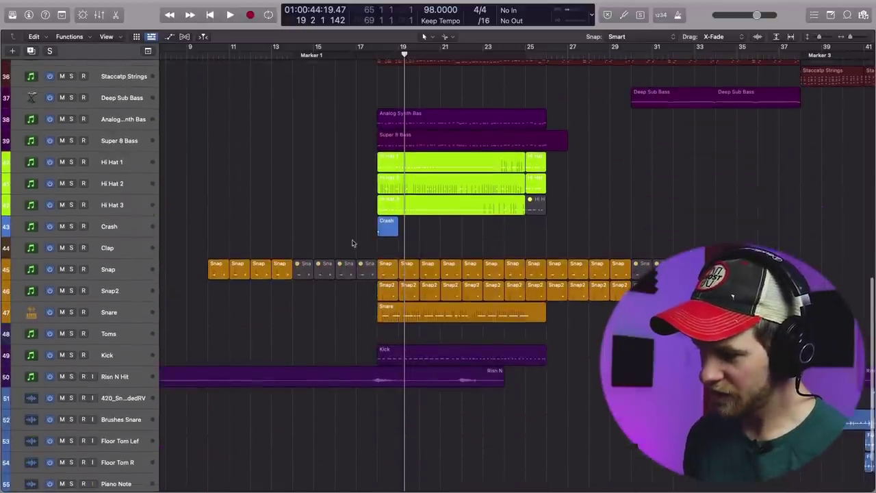
scroll(302, 308, down, 3)
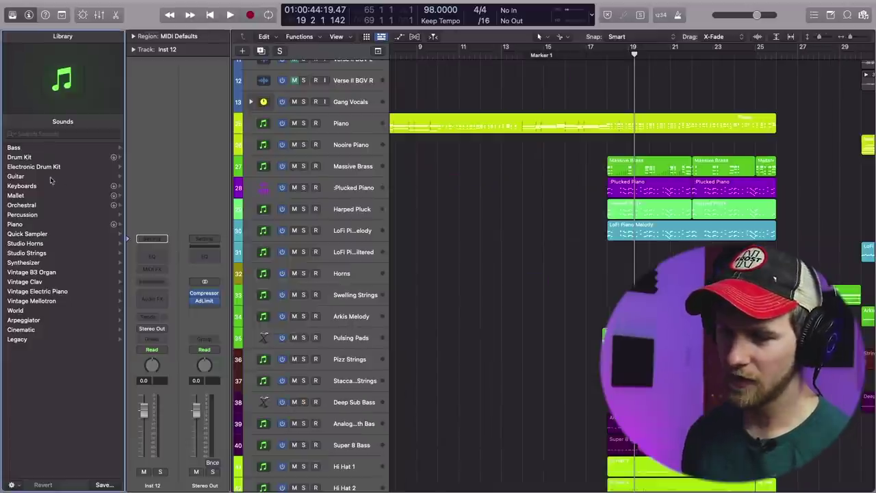
Step: Load the Snare 1 - Deep End sound from the Electronic Drum Kit snare kit pieces onto a new instrument track
click(37, 171)
scroll(29, 342, down, 15)
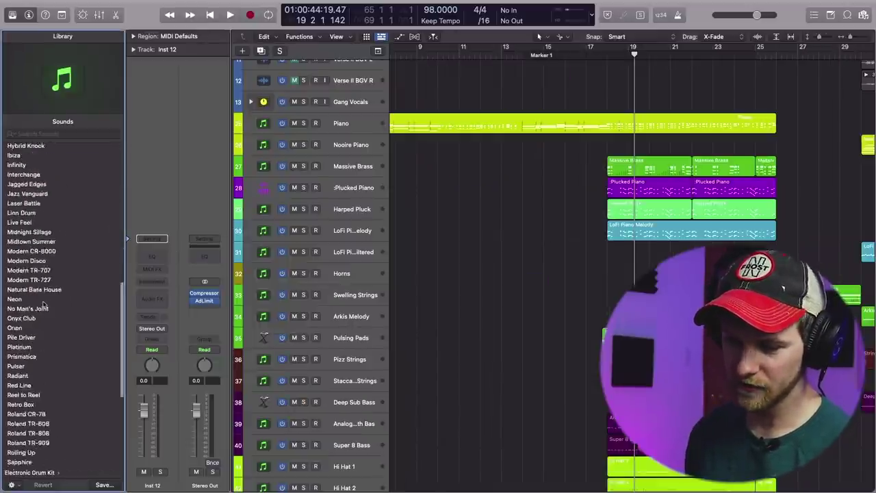
click(22, 461)
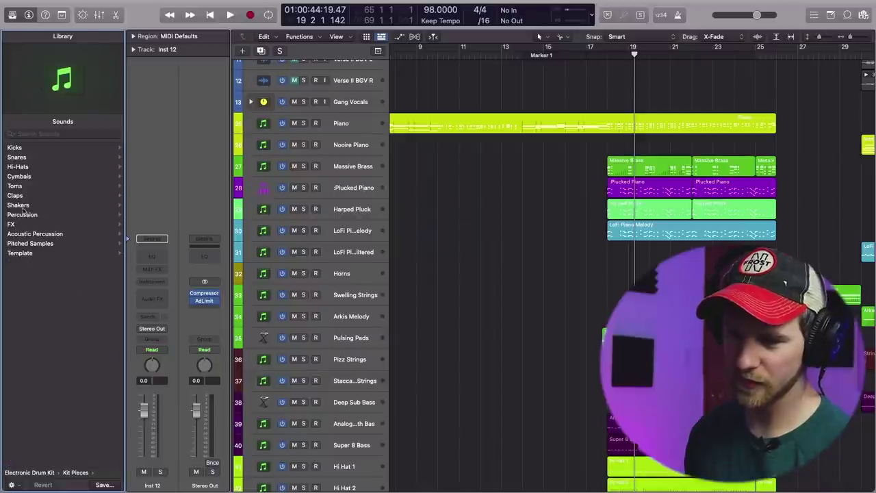
click(21, 157)
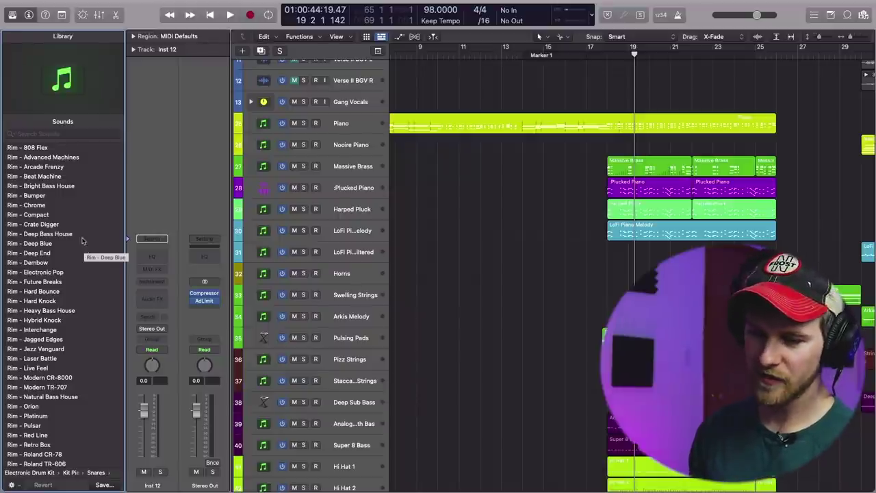
scroll(79, 241, down, 15)
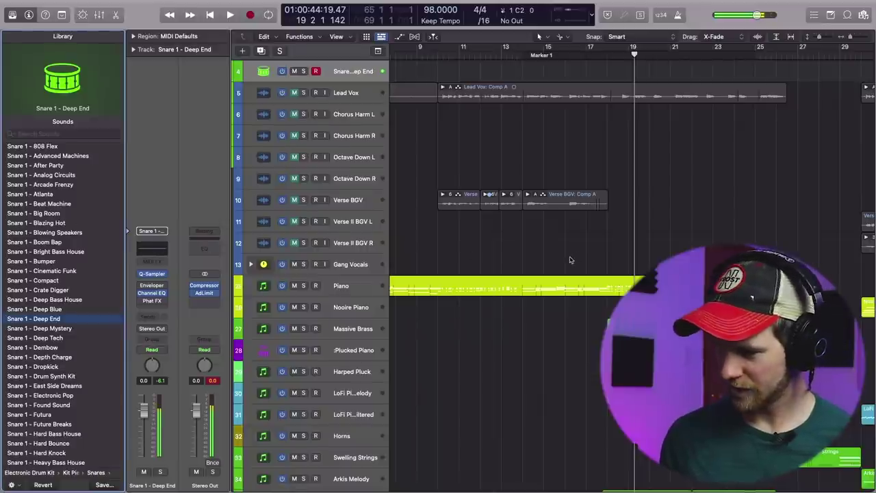
scroll(571, 260, down, 5)
key(y)
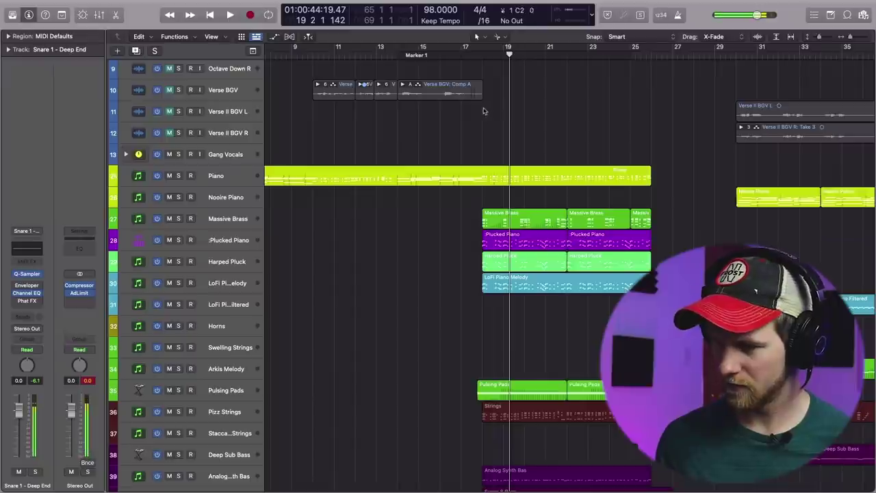
Step: Record one snare hit in bar 17 and move its C2 note to the very start of the bar
click(459, 54)
scroll(470, 131, up, 5)
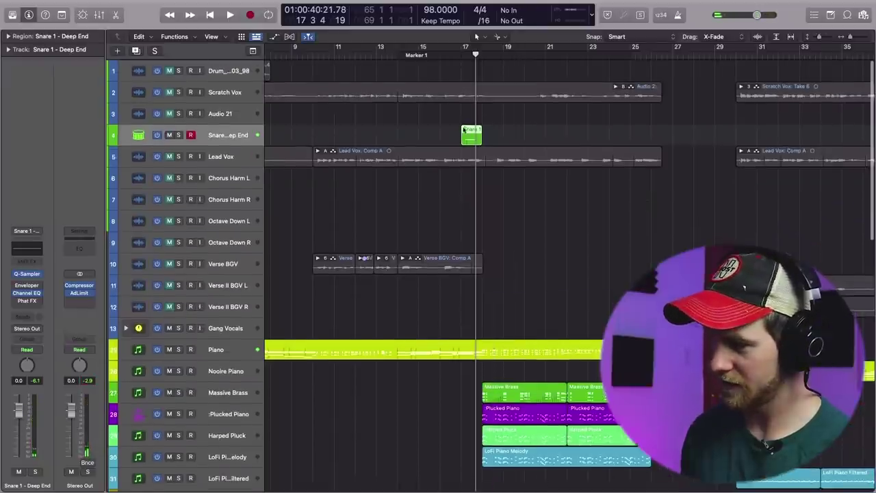
double_click(466, 133)
drag(317, 327, 267, 331)
click(272, 309)
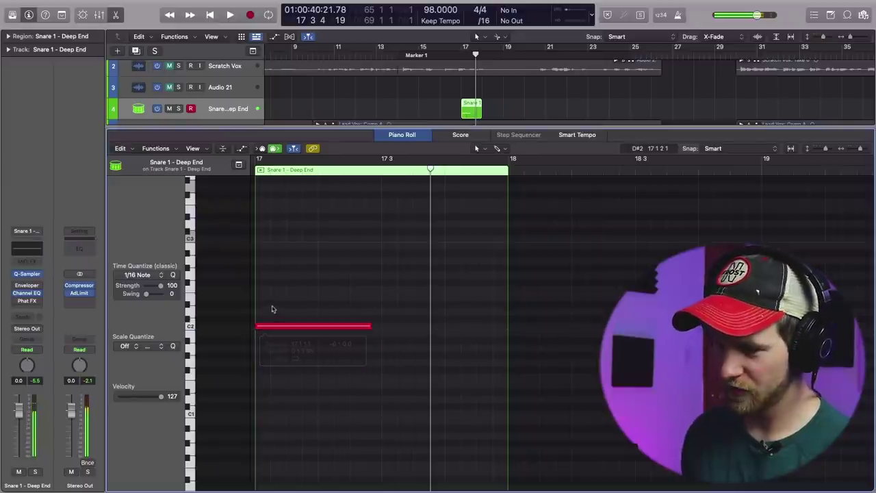
scroll(274, 273, left, 2)
click(287, 169)
key(e)
Step: Hide and redisplay the inspector without its Quick Help section
click(28, 14)
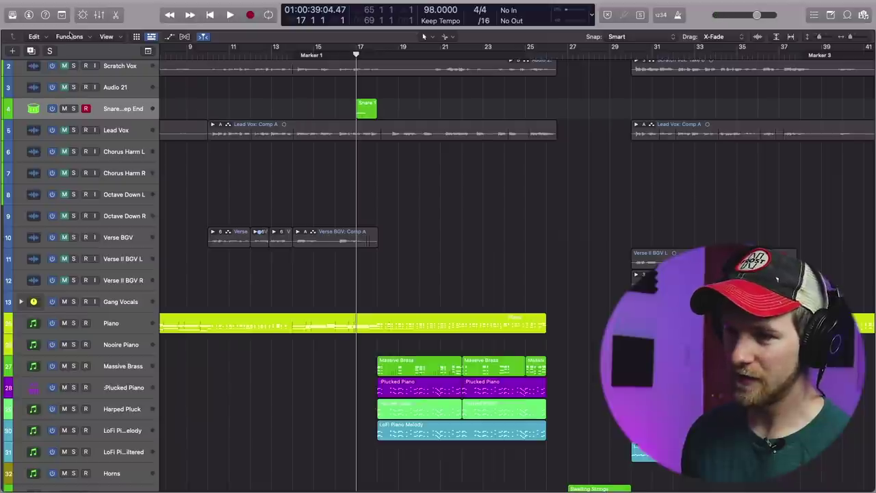
click(29, 14)
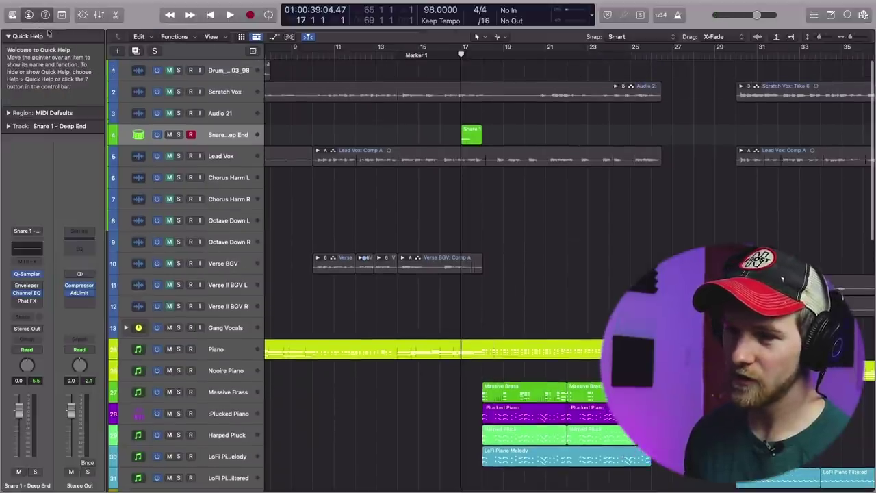
click(8, 37)
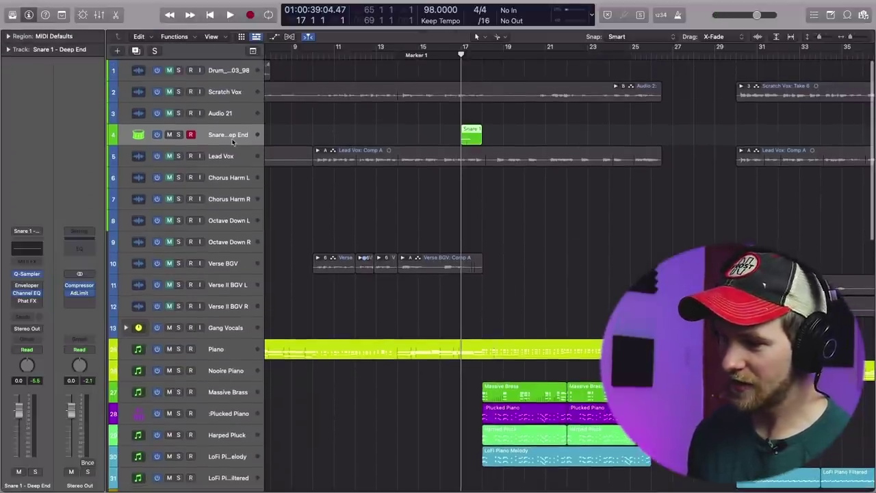
Step: Bounce the snare track in place under the name Rev Snare, replacing the original track
key(ctrl+b)
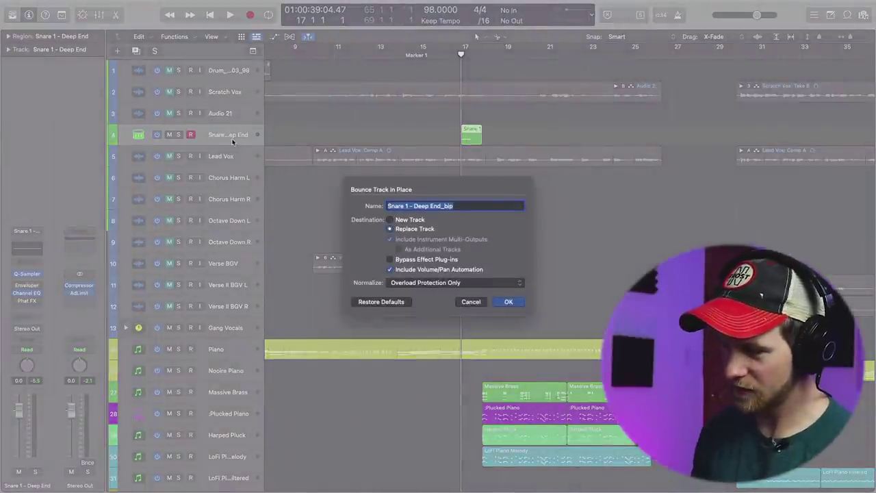
text(Rev Snare)
key(Return)
Step: Solo the bounced snare track and audition the hit at bar 17
scroll(606, 143, up, 6)
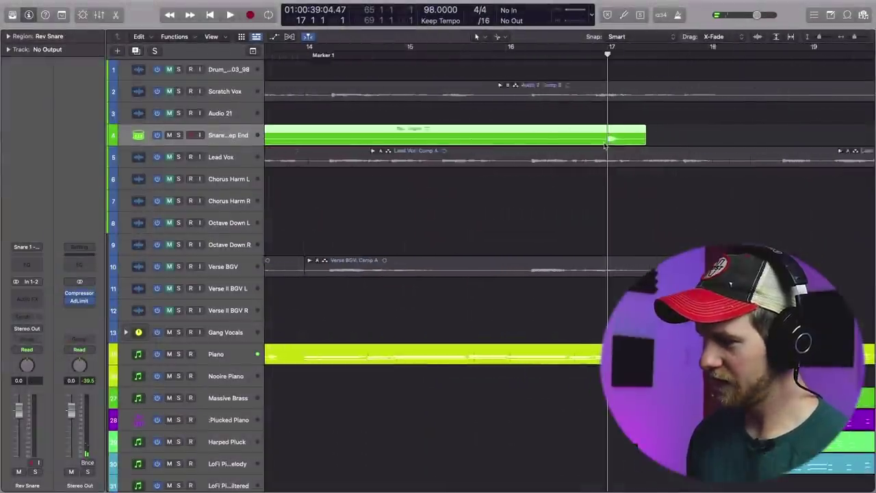
scroll(577, 208, right, 5)
key(s)
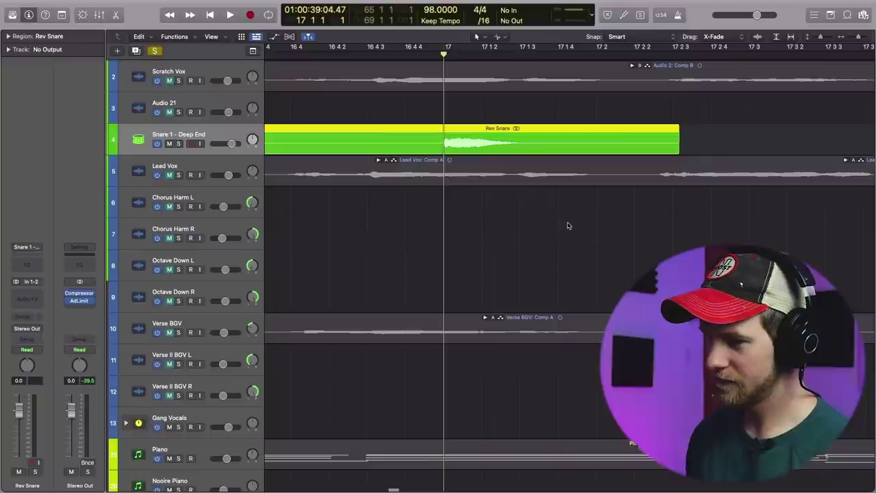
key(space)
key(space)
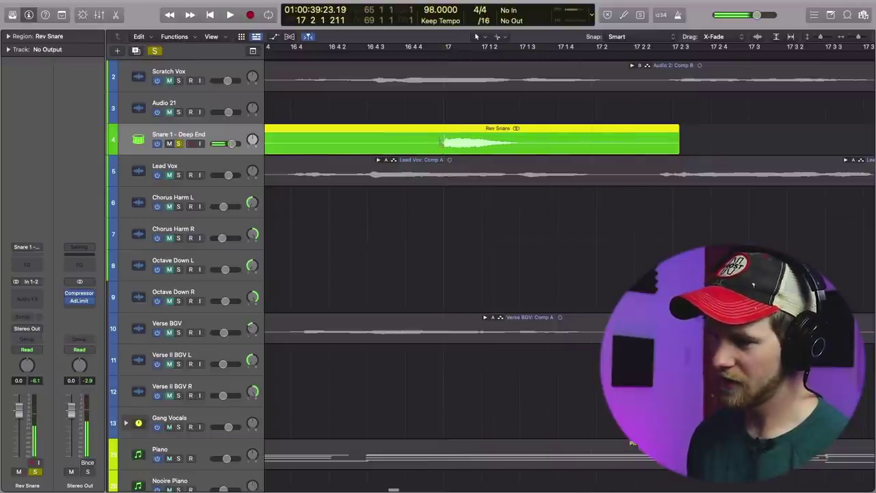
Step: Split the Rev Snare region at the hit's start on bar 17 and delete the empty part before it
super+double_click(442, 142)
click(424, 141)
key(BackSpace)
Step: Reverse the remaining snare region through its additional region parameters
click(499, 145)
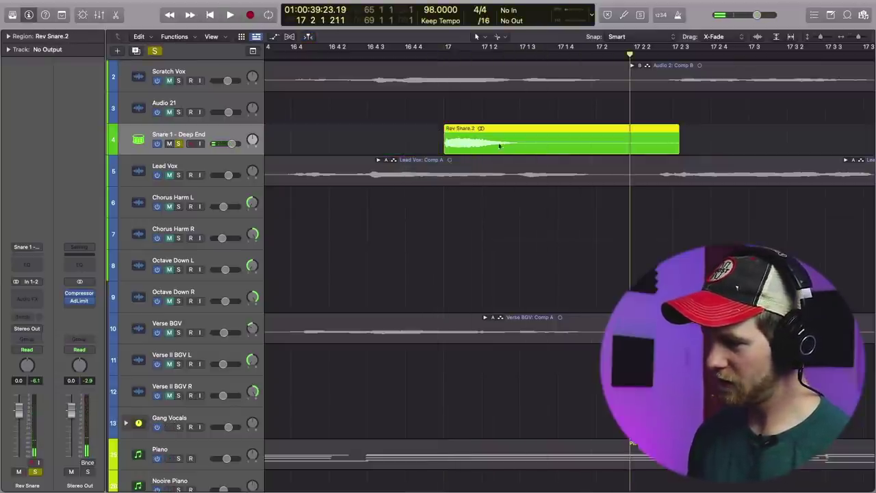
click(8, 36)
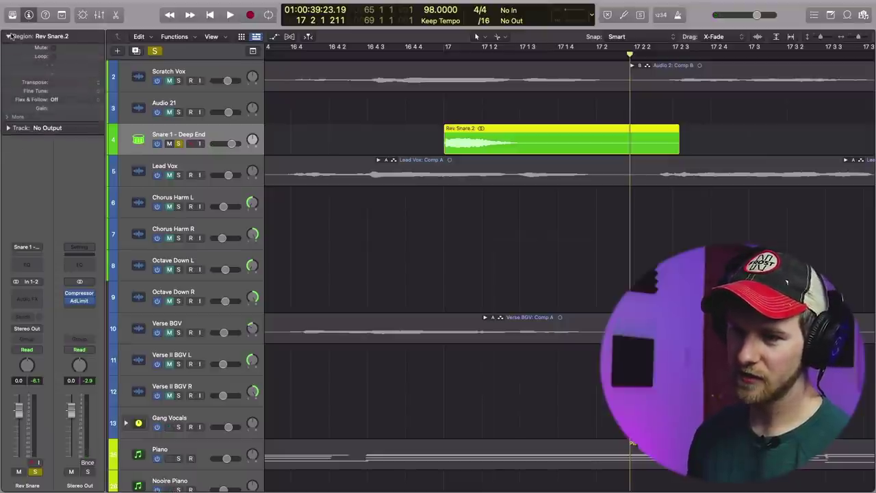
click(8, 117)
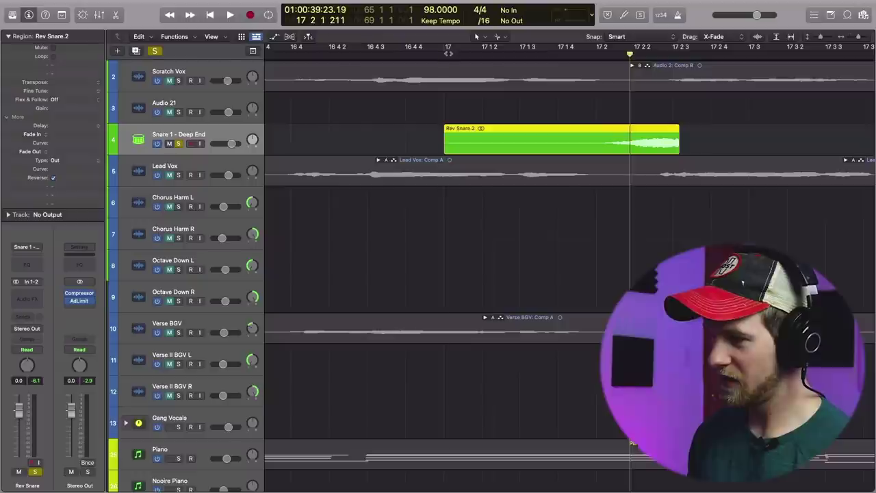
Step: Play the reversed snare from bar 17 and trim a small amount off the end of its region
click(448, 54)
click(585, 123)
key(space)
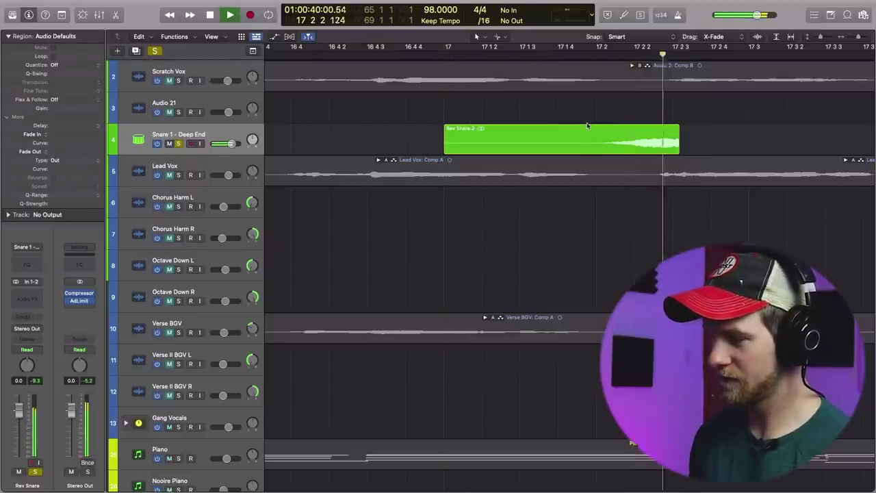
drag(680, 156, 671, 156)
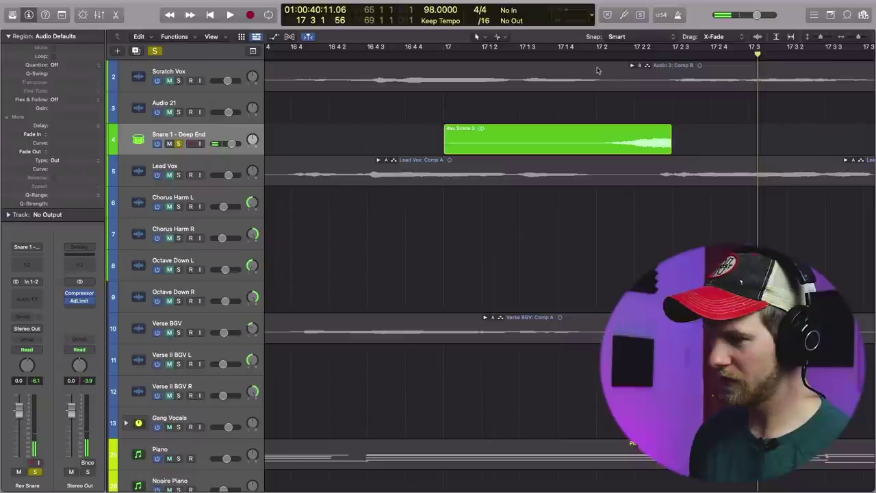
Step: Turn off the solo and move the Rev Snare track down between Super 8 Bass and Hi Hat 1
click(462, 142)
key(super+Left)
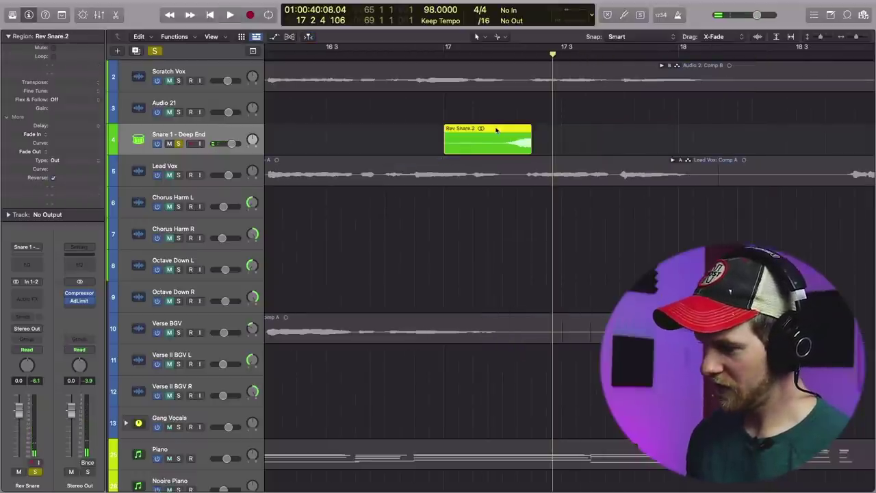
key(super+Up)
key(super+Up)
key(super+Up)
key(super+Left)
key(super+Left)
key(super+Left)
key(super+Left)
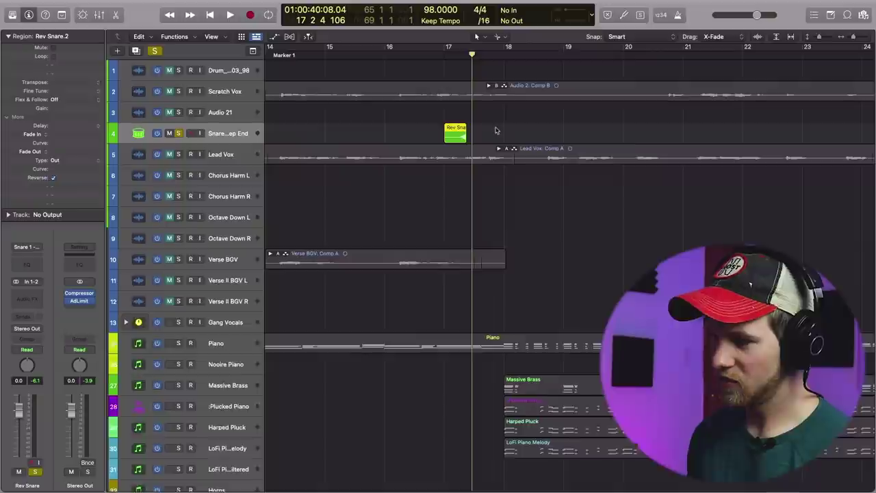
key(super+Down)
key(super+Down)
click(153, 51)
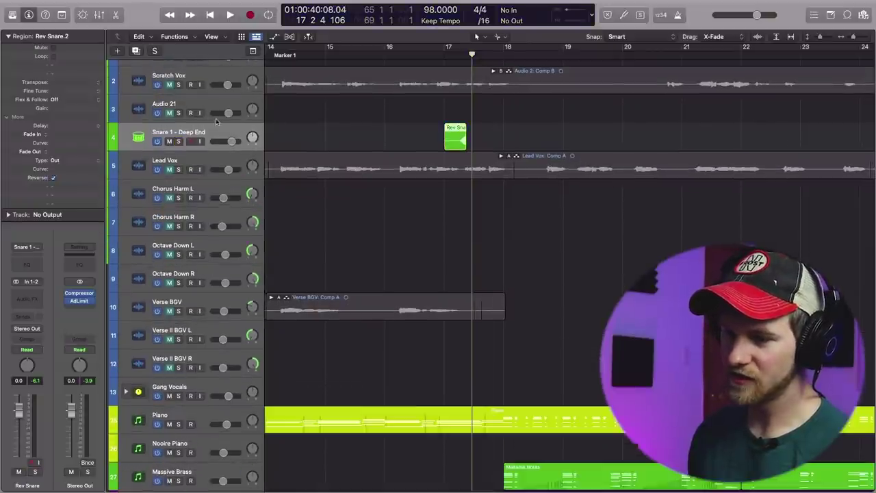
drag(217, 131, 235, 397)
scroll(269, 323, down, 3)
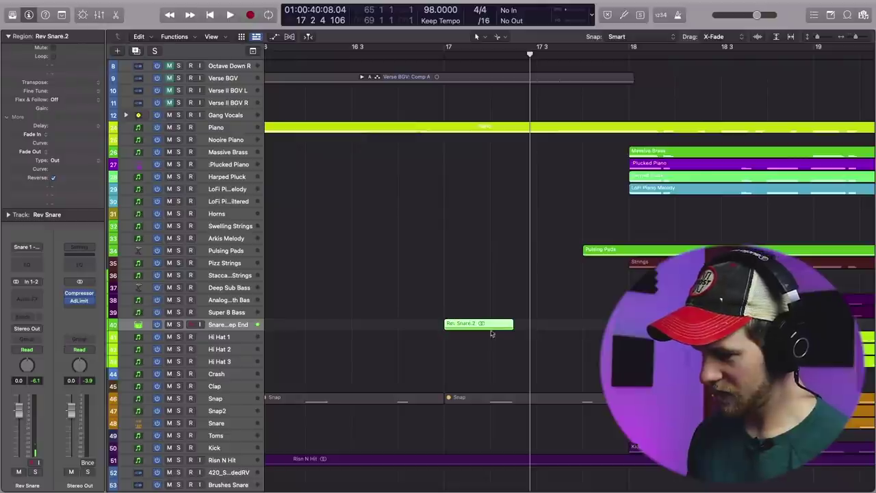
Step: Move the reversed snare region so its end lines up with the start of bar 18
drag(487, 325, 595, 329)
click(595, 342)
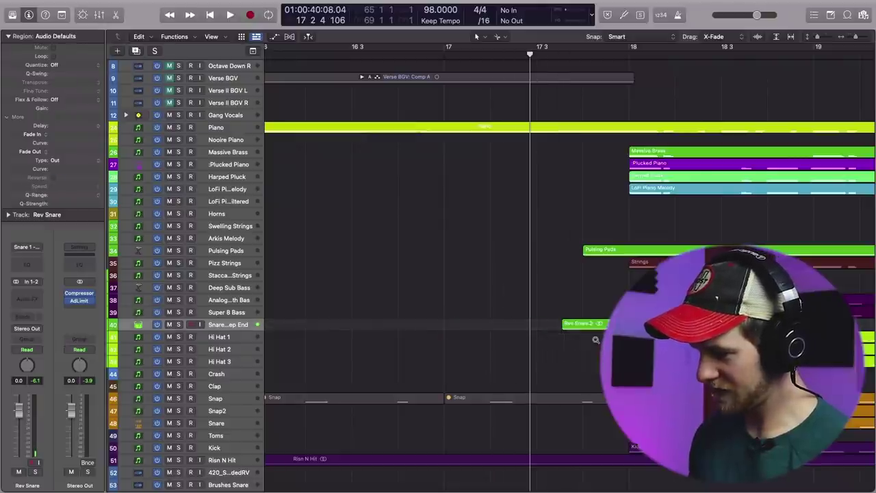
key(z)
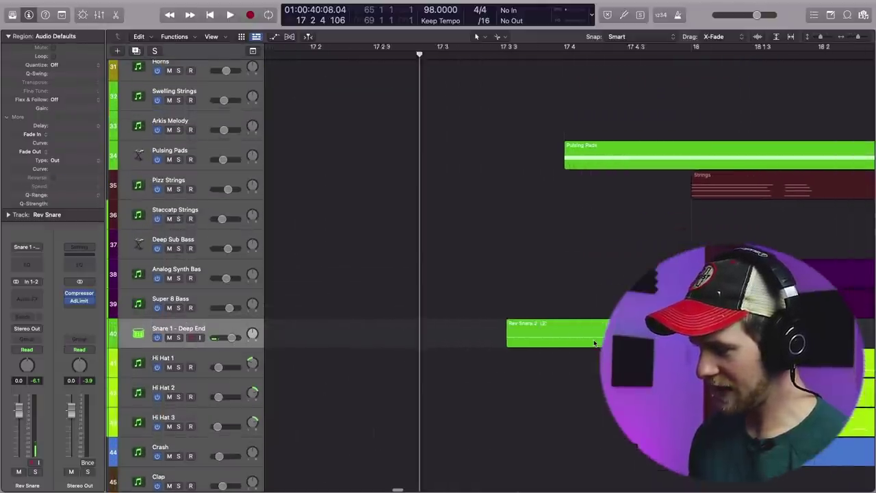
scroll(581, 336, right, 5)
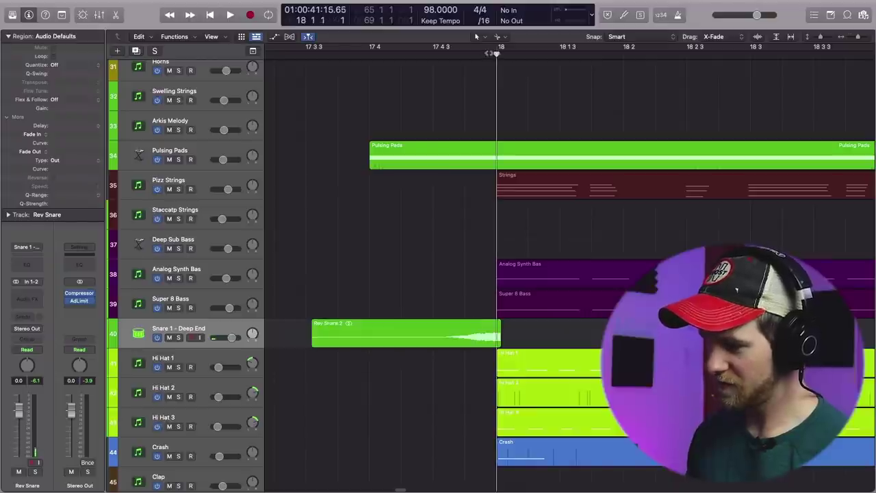
drag(483, 334, 479, 336)
Step: Play the transition into bar 18 with all tracks and nudge the reversed snare region slightly later
click(305, 53)
click(317, 108)
key(space)
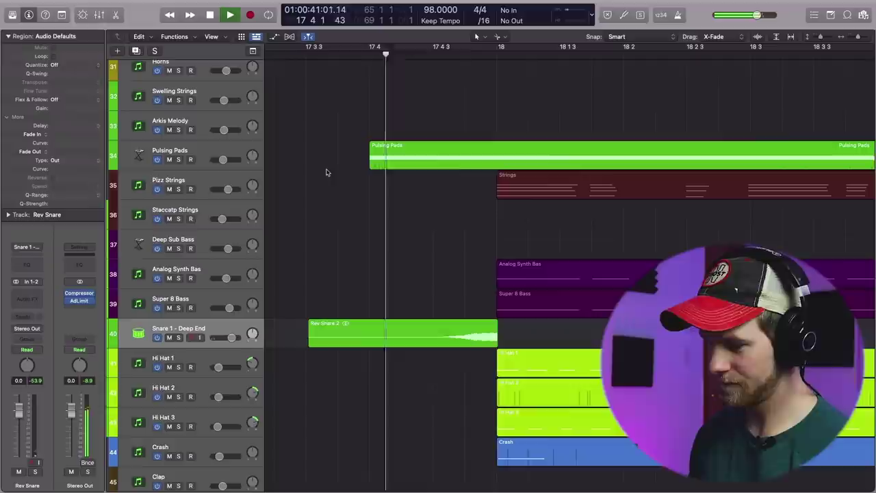
key(space)
drag(484, 338, 488, 338)
Step: Lower the Rev Snare track's volume to -4.4 dB and replay the transition into bar 18
drag(231, 338, 230, 338)
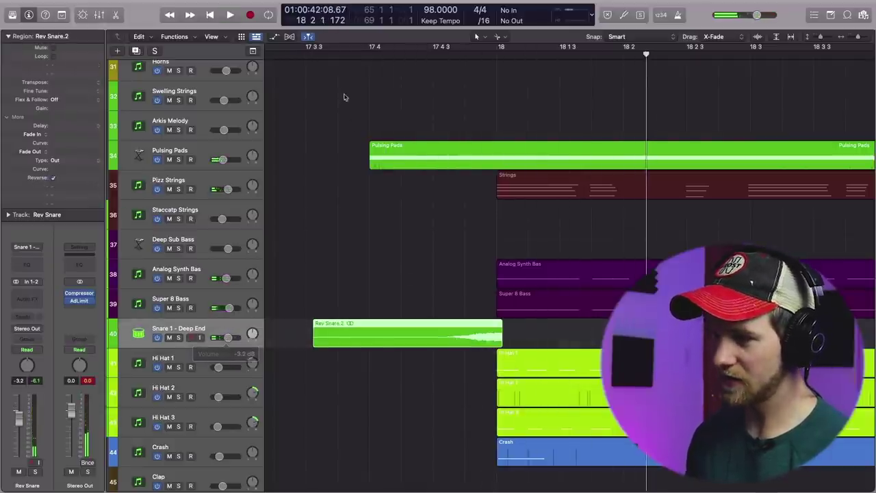
click(344, 98)
key(space)
scroll(385, 244, left, 5)
scroll(386, 245, down, 3)
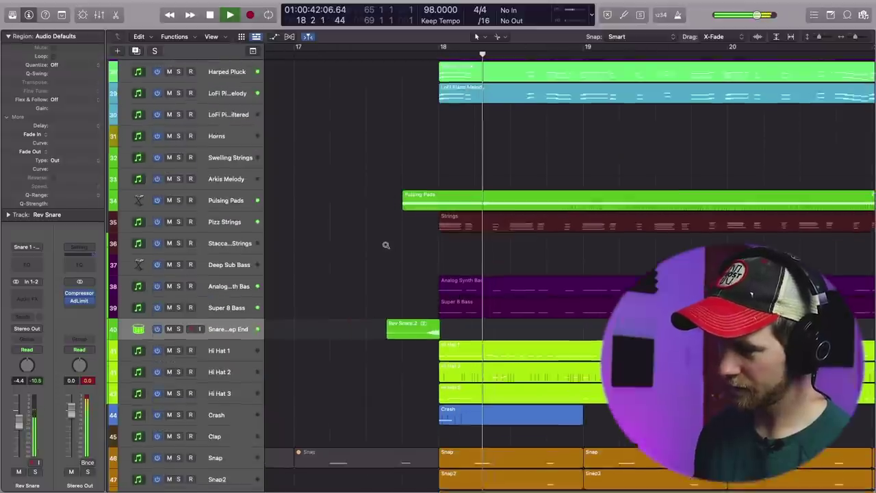
key(space)
Step: Insert the Raum reverb on the Rev Snare track and move its window clear of the snare region
click(238, 327)
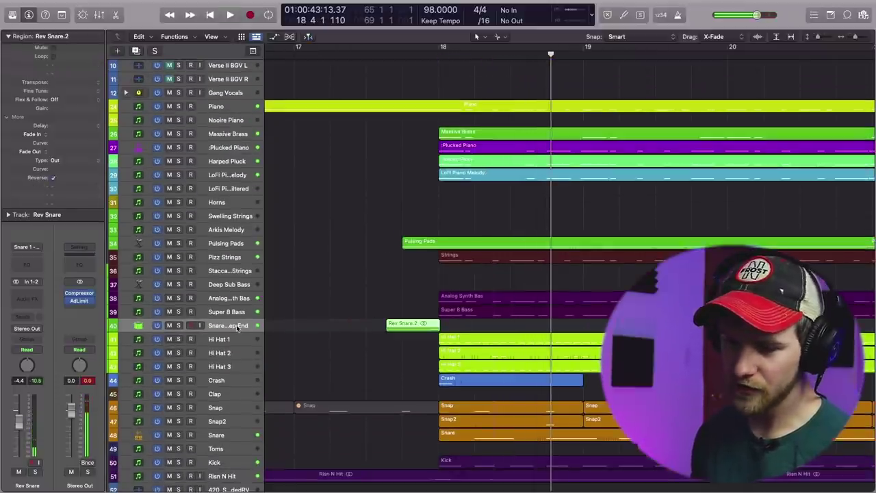
click(38, 294)
click(34, 318)
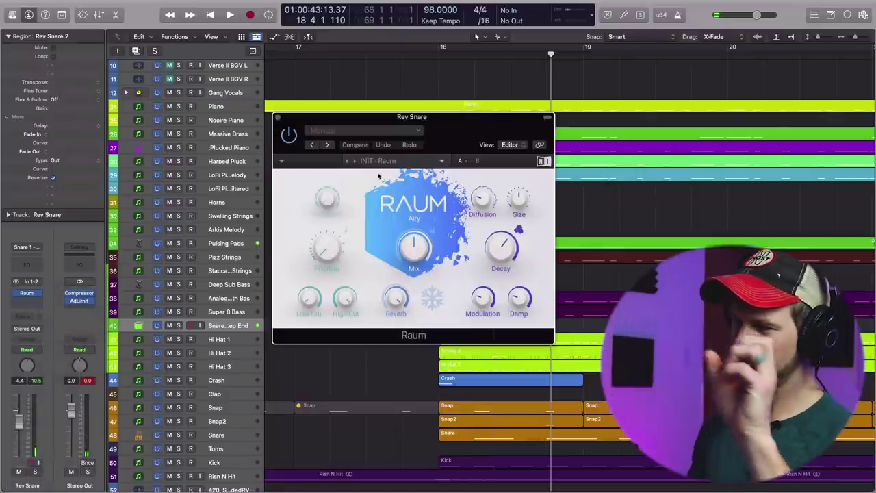
drag(447, 140, 207, 96)
Step: Lower Raum's mix to just under 30% and reduce its decay while auditioning the reversed snare in solo
click(393, 53)
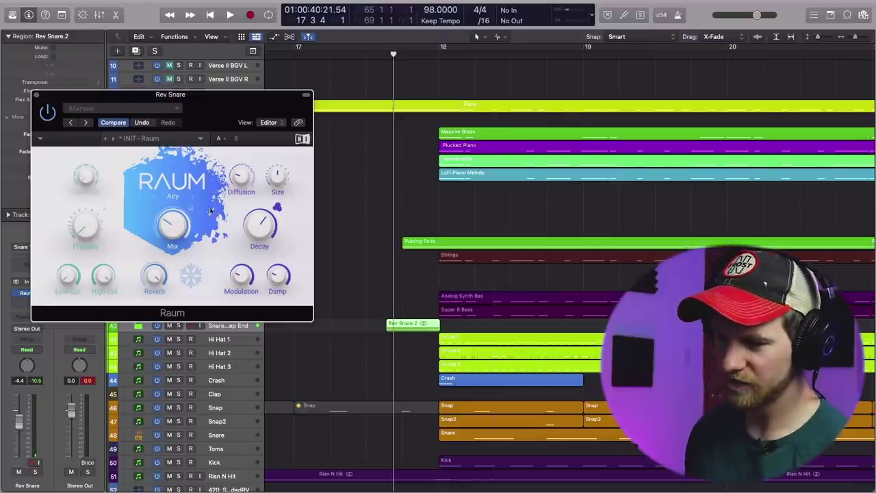
key(s)
key(space)
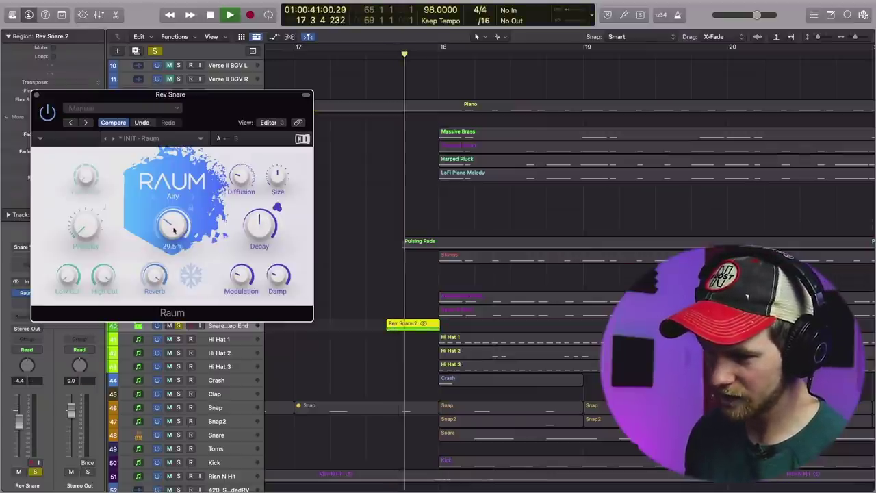
key(space)
key(s)
click(37, 94)
Step: Replay the transition in the full mix and lower the Rev Snare track's volume to -5.8 dB
click(379, 59)
click(381, 172)
key(space)
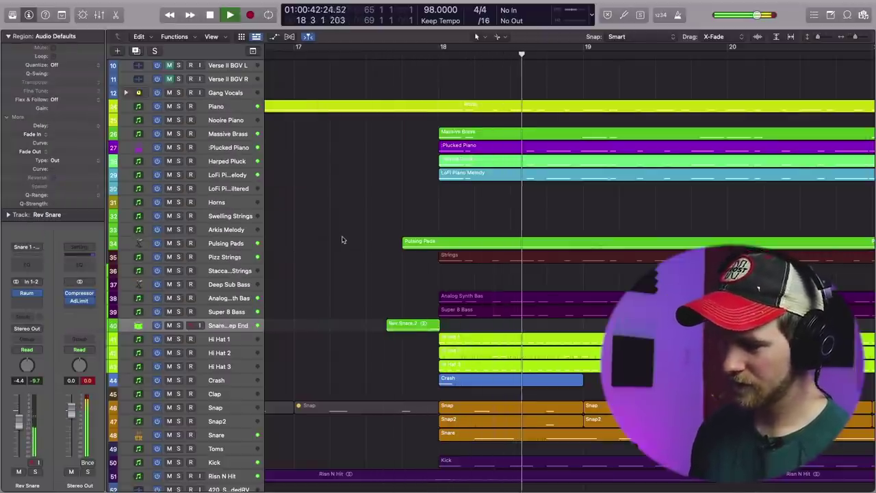
key(space)
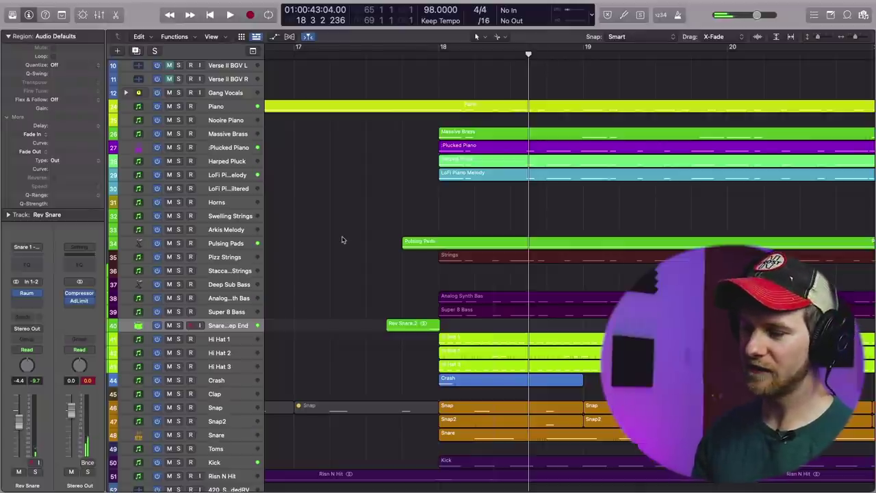
click(403, 54)
key(space)
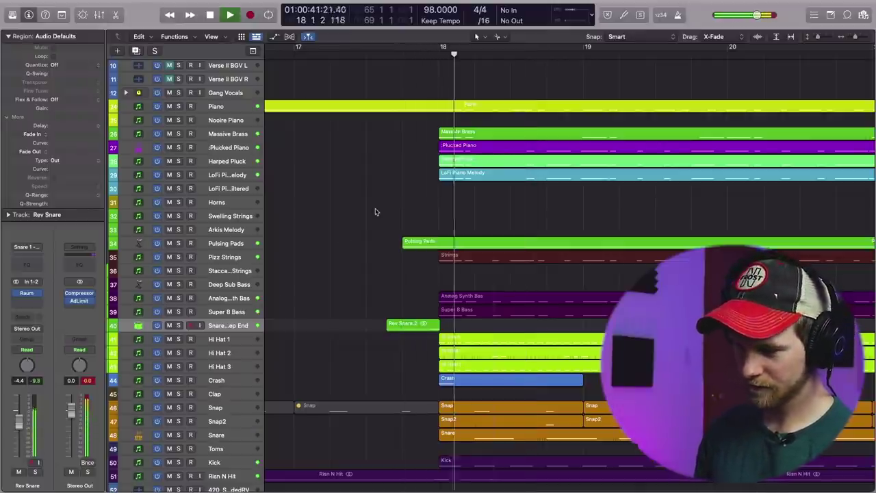
key(space)
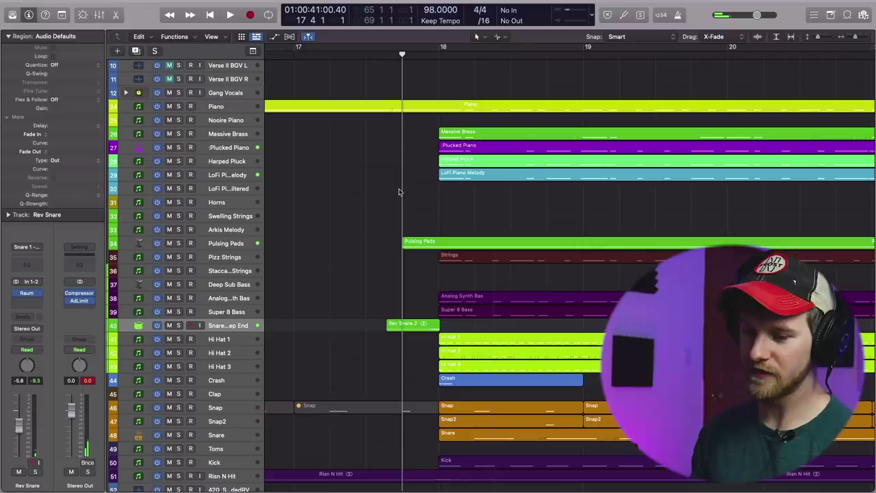
key(space)
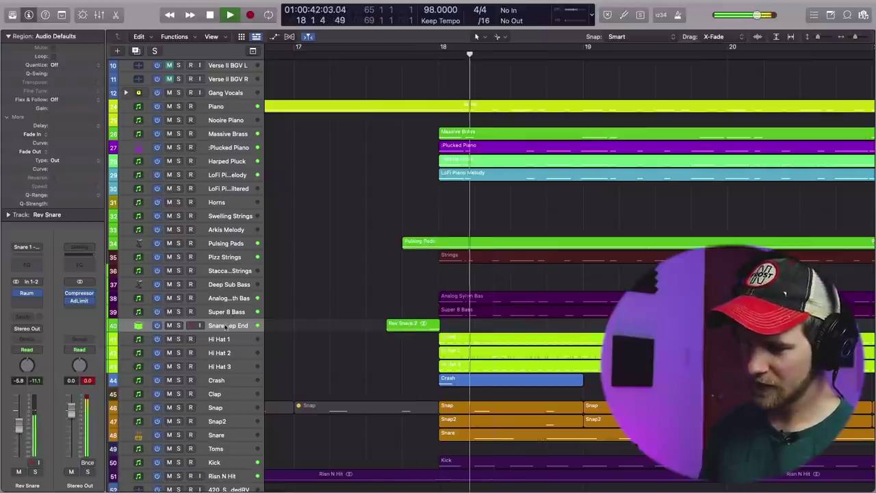
key(space)
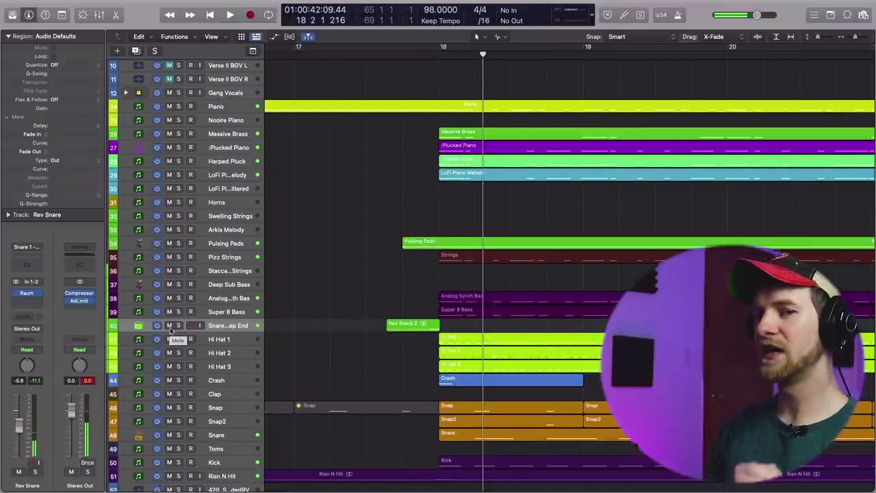
Step: Compare the transition into bar 18 with the Rev Snare track muted and unmuted
click(402, 56)
key(space)
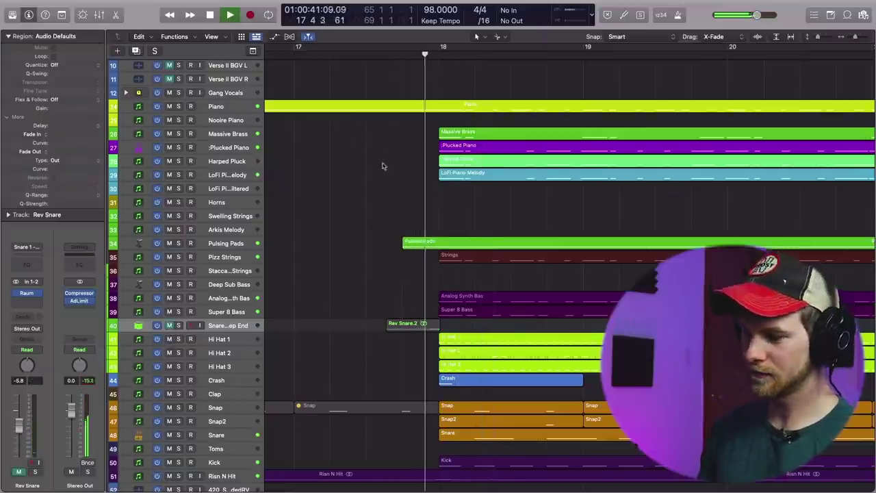
key(space)
click(399, 54)
key(space)
key(space)
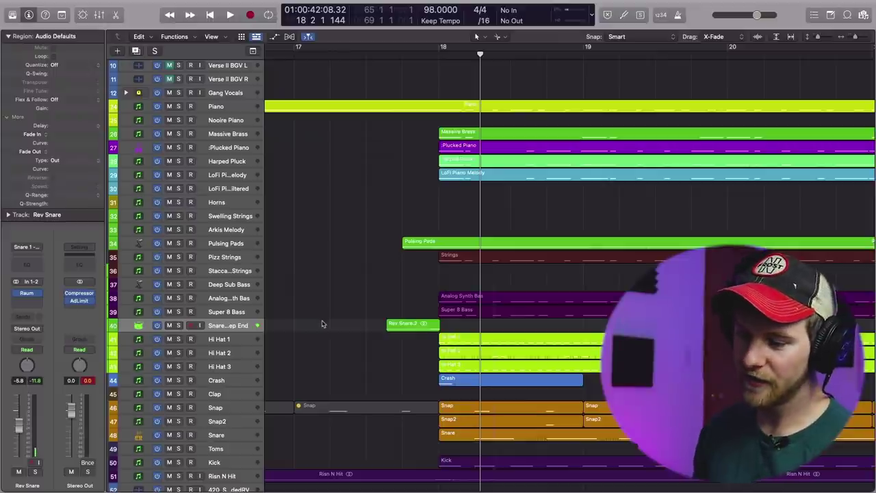
Step: Turn off Reverse for the snare region on the Rev Snare track
key(super+Down)
key(super+Down)
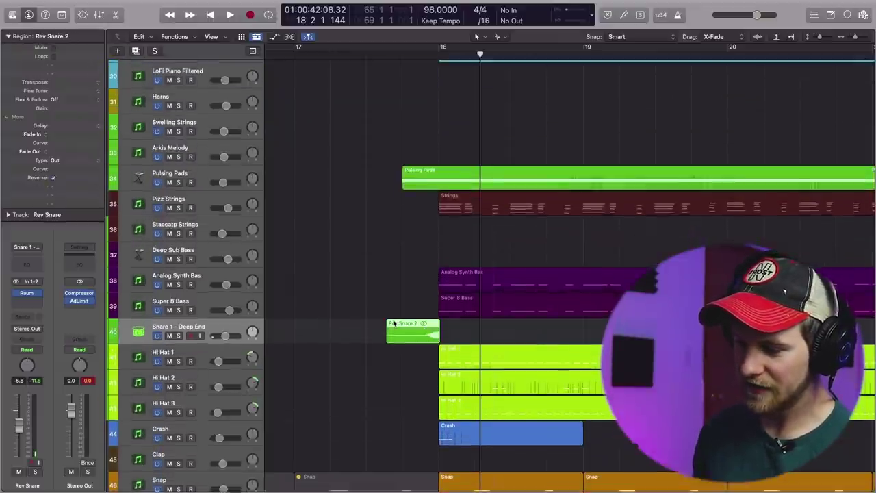
key(super+Right)
key(super+Right)
key(super+Right)
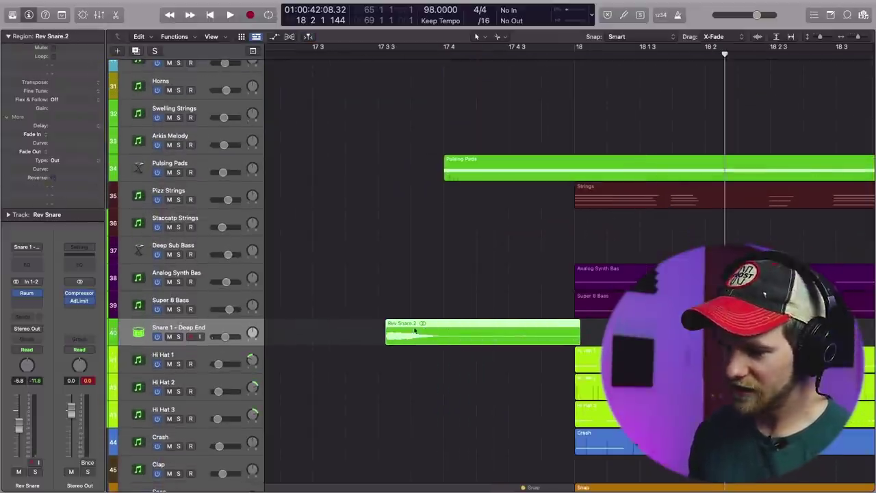
Step: Re-trim the snare region's start to include the full hit and move it to begin just before beat 3 of bar 17
scroll(416, 333, left, 3)
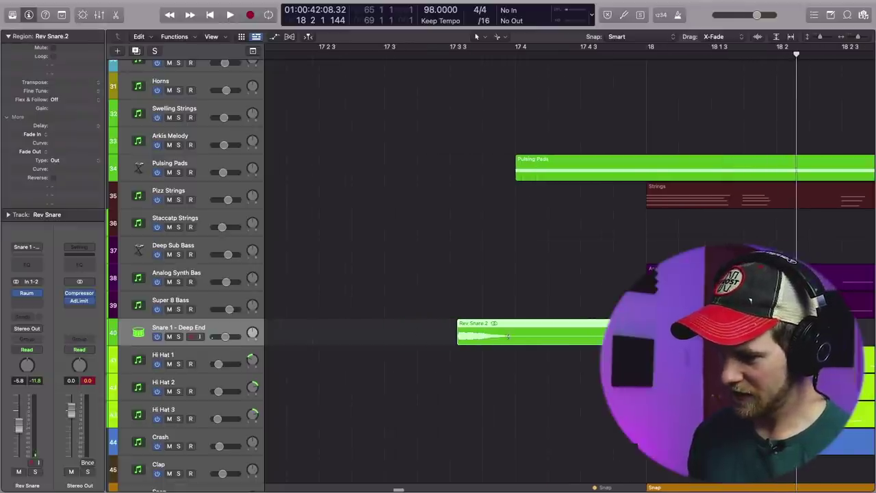
drag(455, 342, 358, 342)
super+click(450, 337)
click(437, 333)
key(BackSpace)
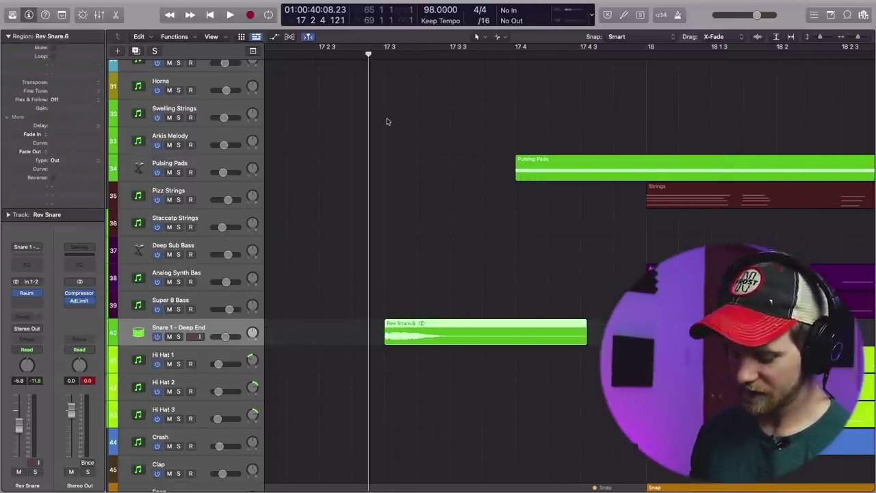
Step: Solo the Rev Snare track and listen to the forward snare hit with its reverb tail
click(387, 139)
key(super+Left)
key(super+Left)
key(super+Left)
key(super+Left)
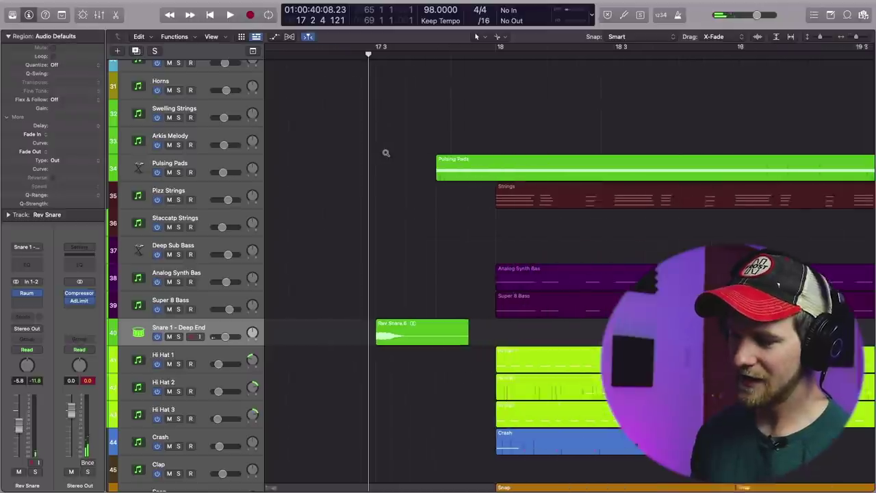
key(s)
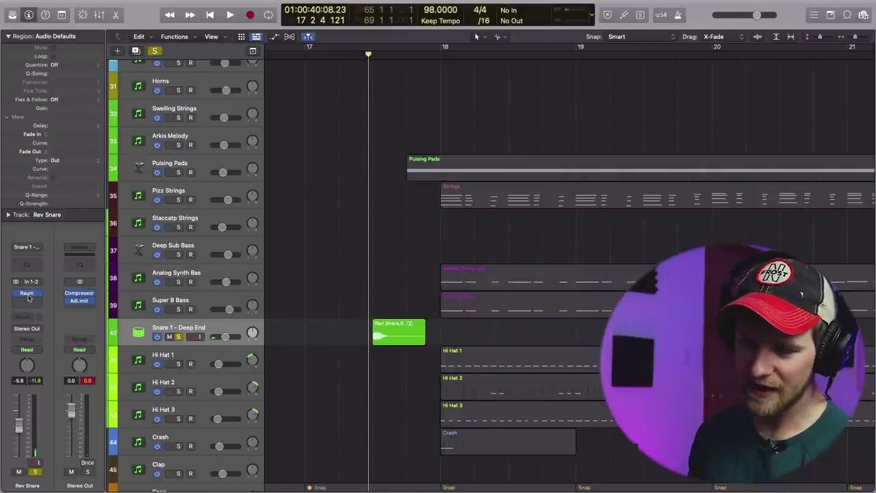
key(space)
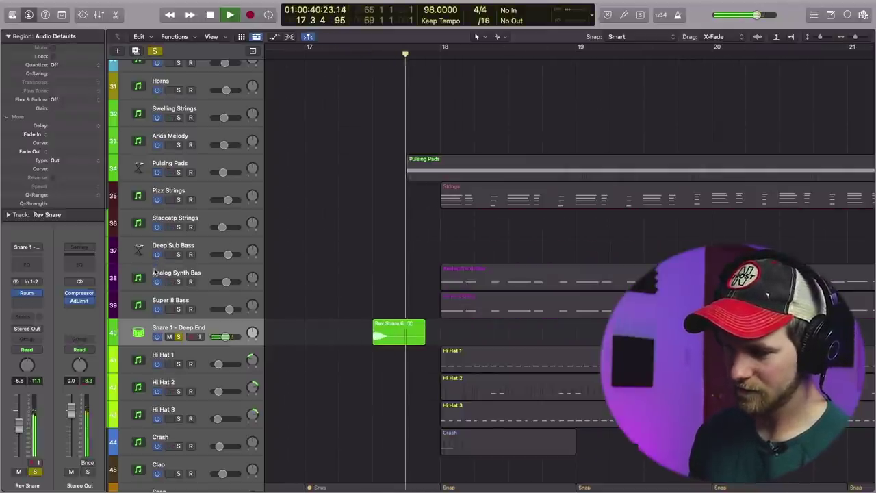
key(space)
Step: Raise the Raum reverb's mix on the Rev Snare track while auditioning the snare, and close the plug-in window
click(27, 293)
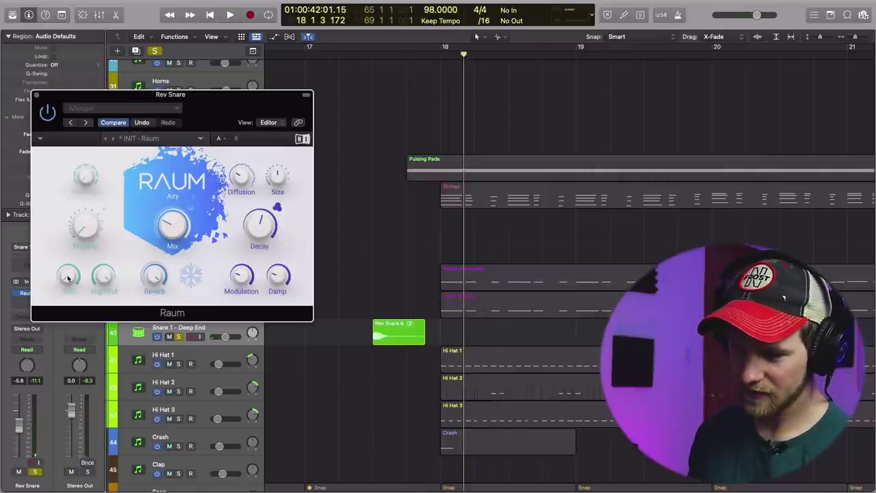
key(space)
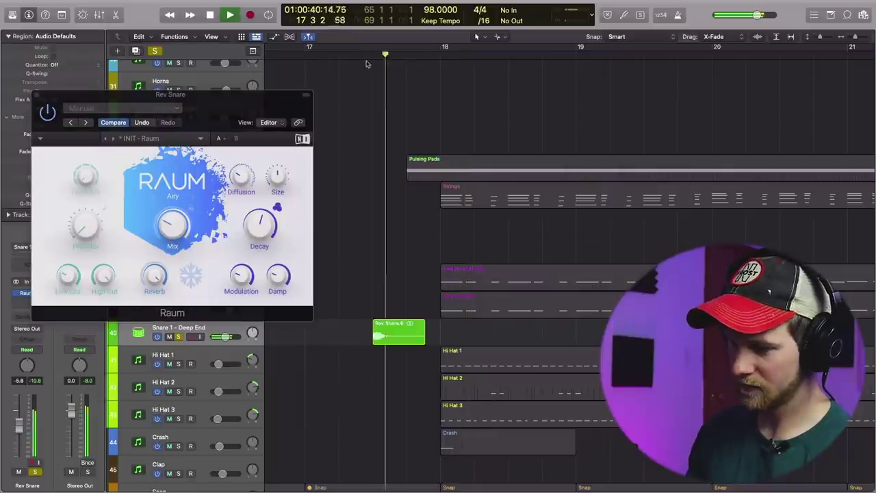
click(273, 212)
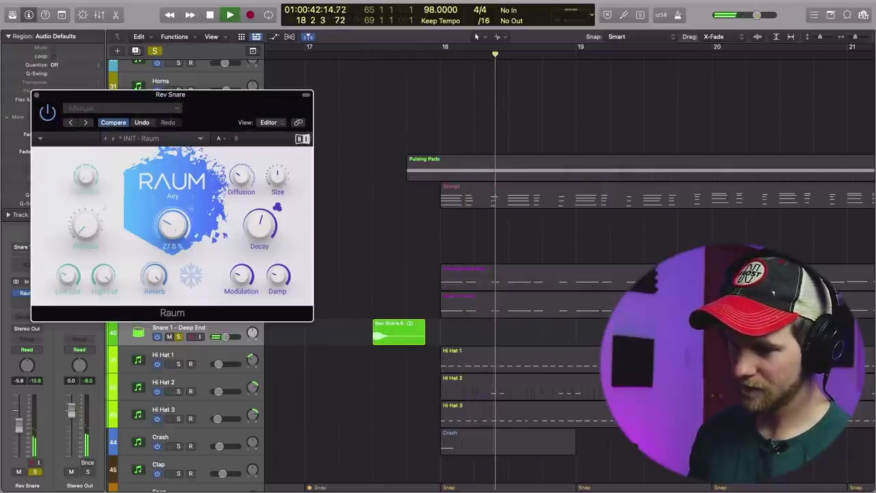
key(space)
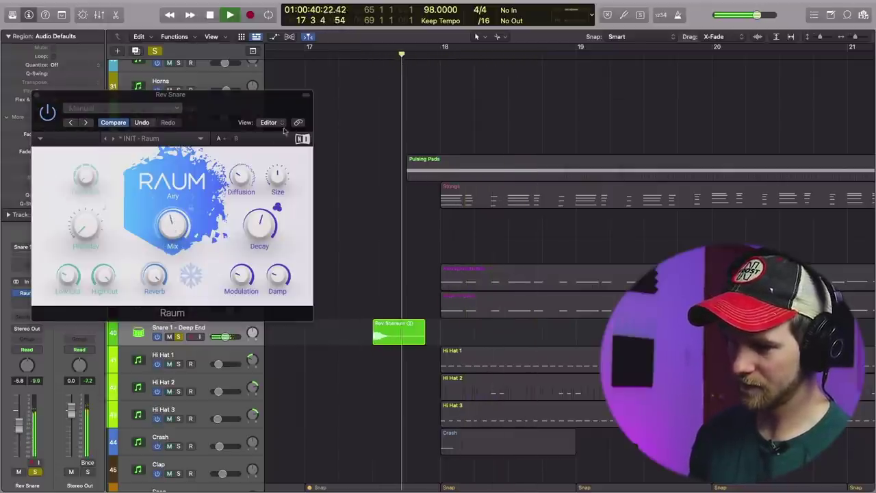
key(space)
click(37, 95)
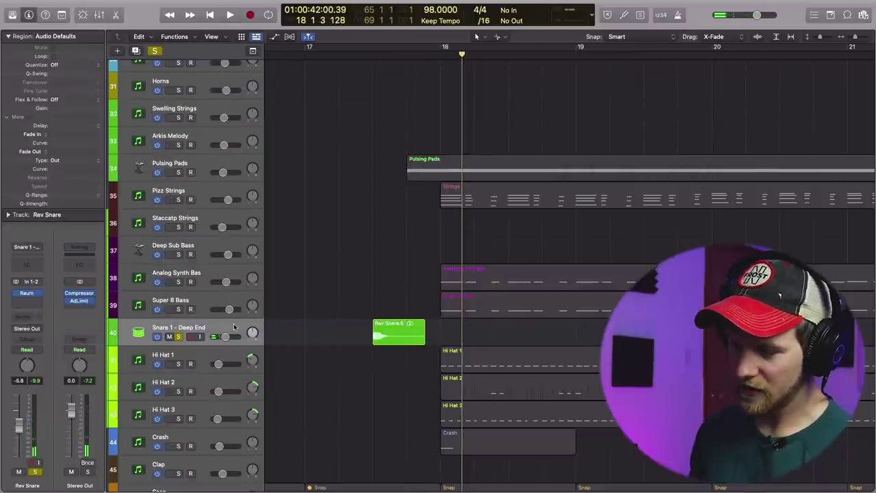
Step: Bounce the Rev Snare track in place with effects, naming it Rev Snare and replacing the original track
key(ctrl+b)
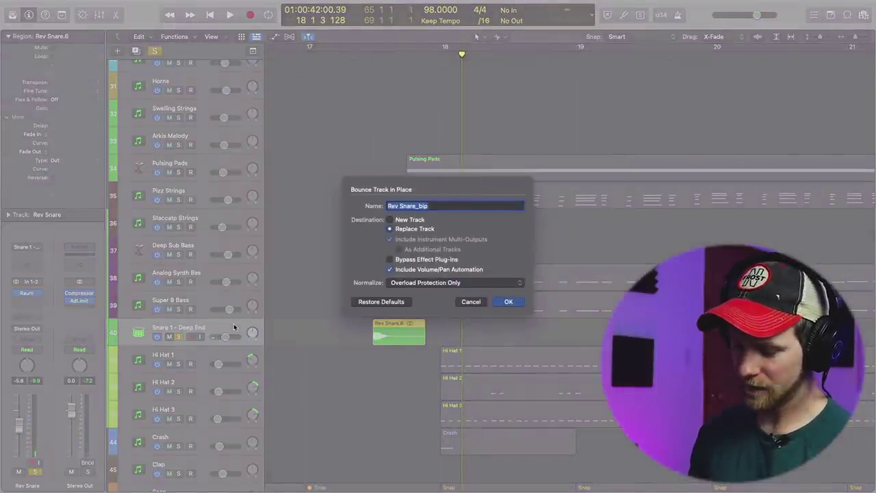
text(Rev Snare)
key(Return)
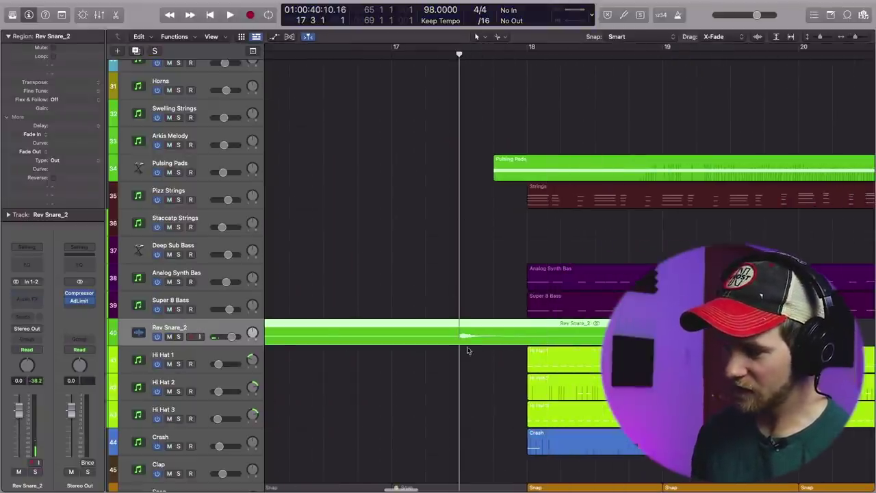
Step: Solo the bounced snare track and listen to the hit with its printed reverb tail
click(473, 371)
key(s)
key(space)
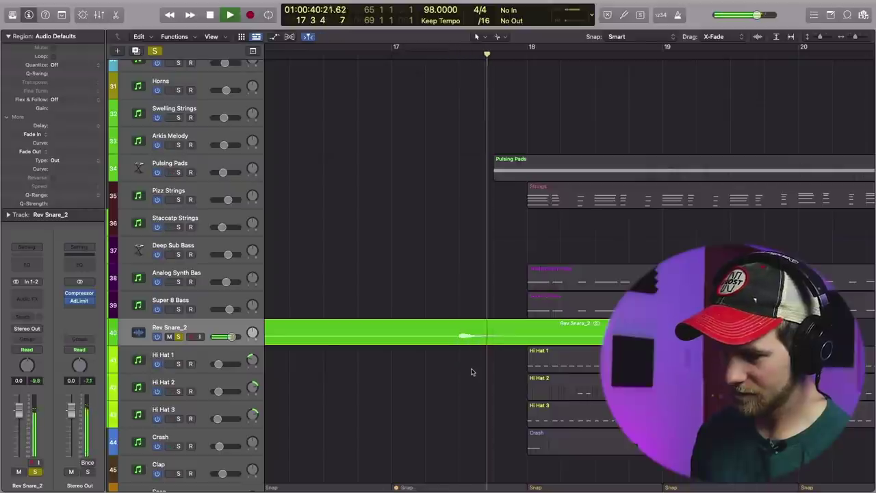
key(space)
Step: Trim and reverse the bounced snare so it ends at bar 18, with a fade-in of about 387, and audition it
key(super+z)
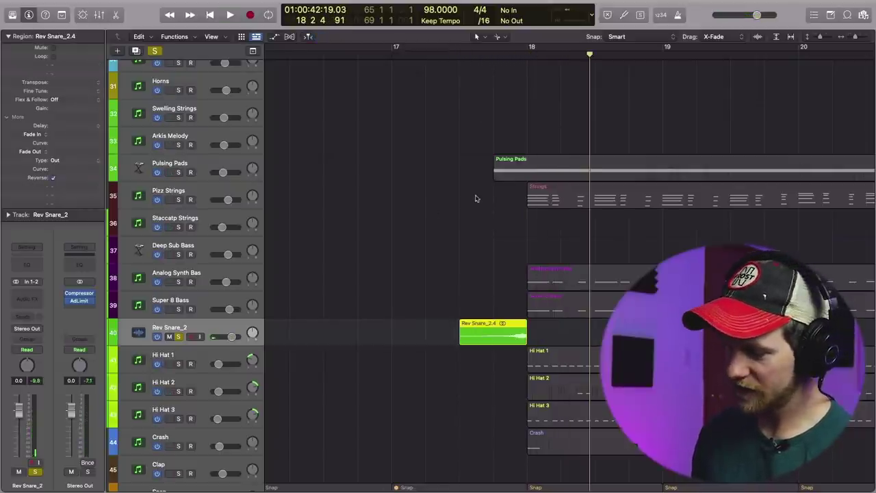
click(451, 139)
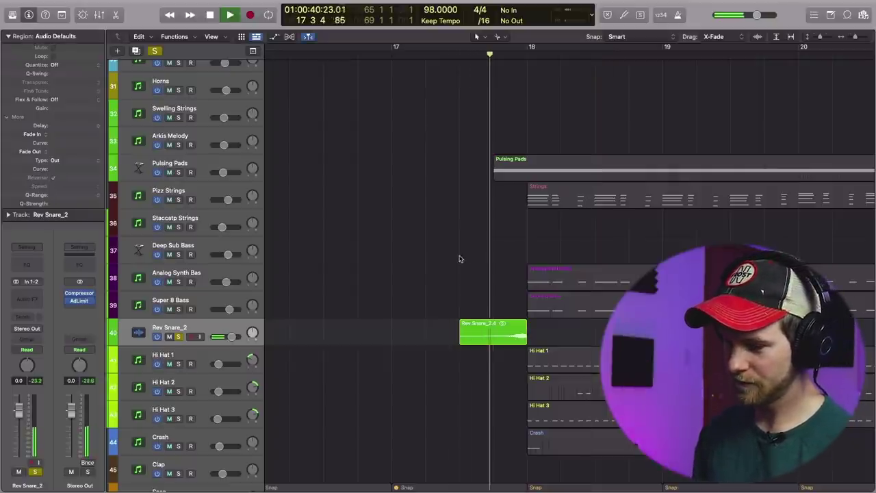
click(457, 57)
key(space)
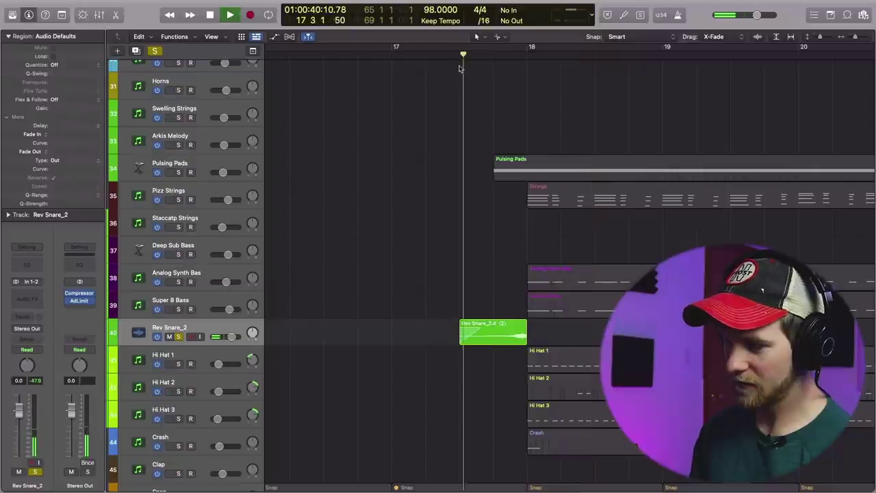
key(s)
key(space)
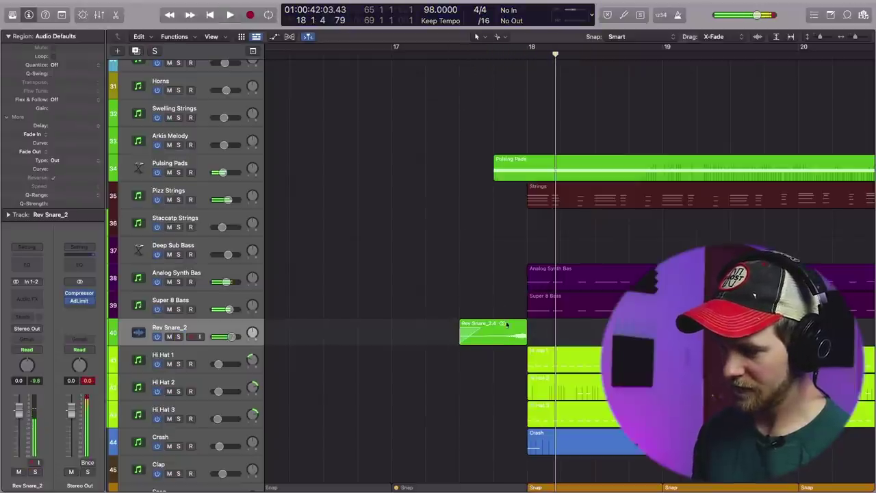
Step: Move the reversed snare region slightly later so it ends just past bar 18, and play the transition
drag(515, 340, 519, 340)
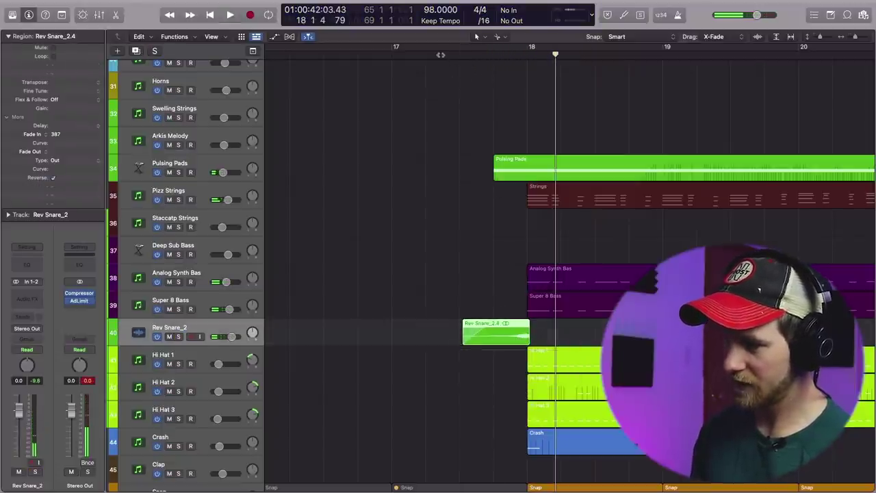
key(space)
key(space)
Step: Lengthen the reversed snare's fade-in to 1000, lower its track volume to -5.9, and audition it in the mix
click(394, 55)
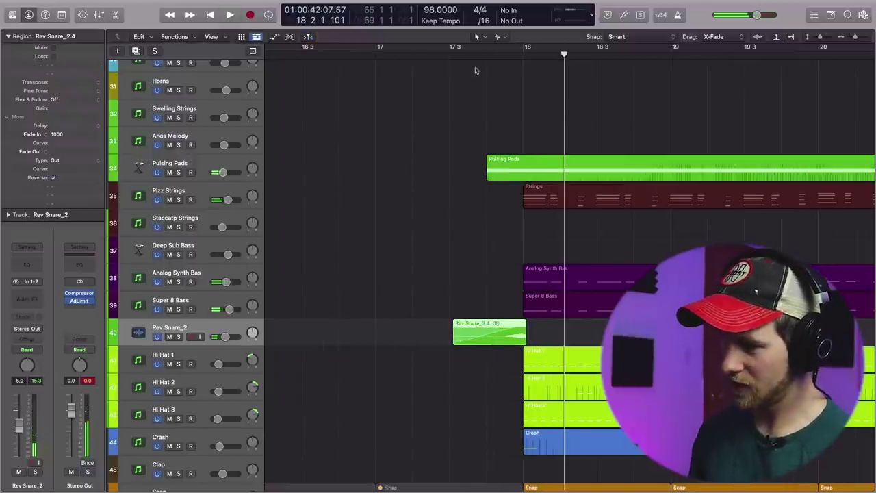
key(space)
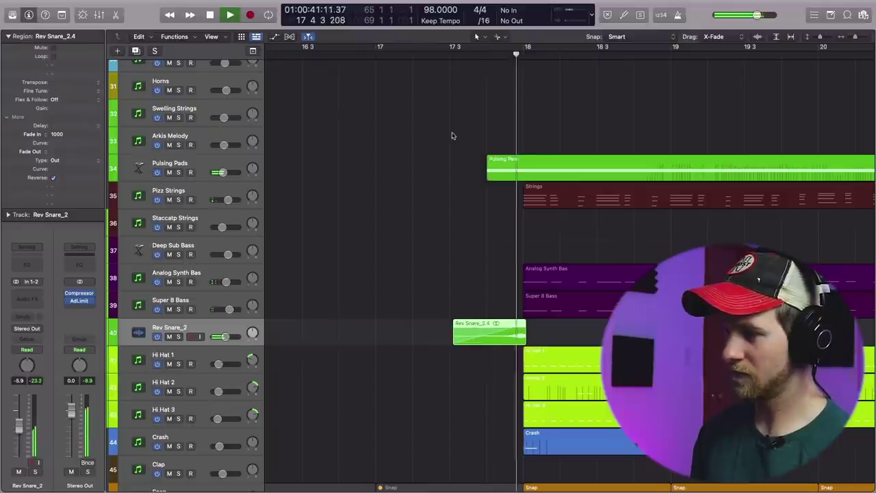
click(335, 226)
key(space)
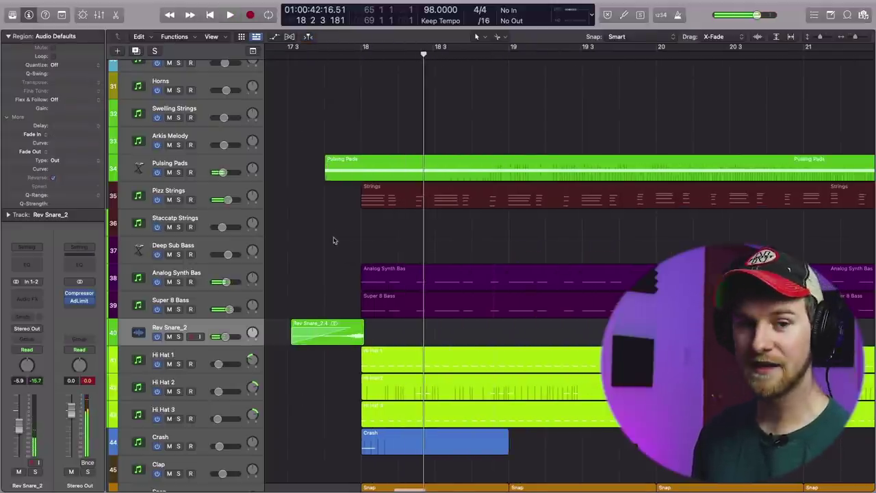
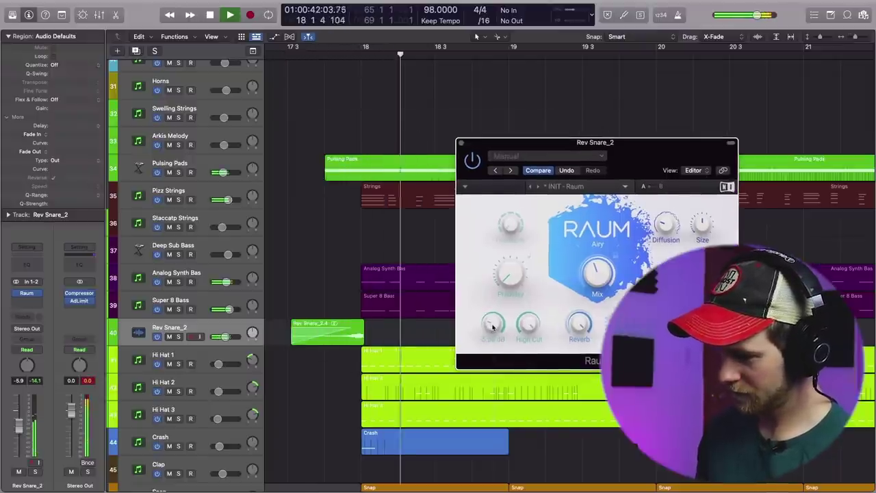
Step: Listen to the reversed snare with Raum on its track, both soloed and in the full mix, and hide the plug-in window
key(s)
key(comma)
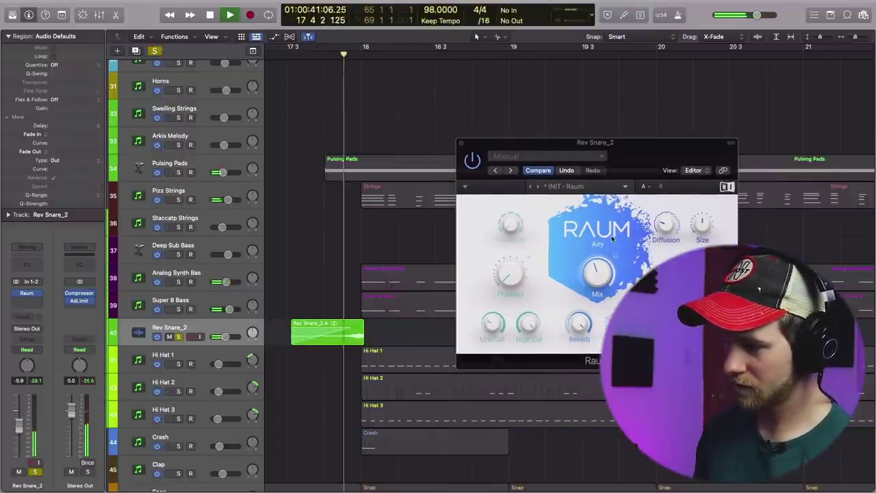
key(space)
key(s)
key(shift+space)
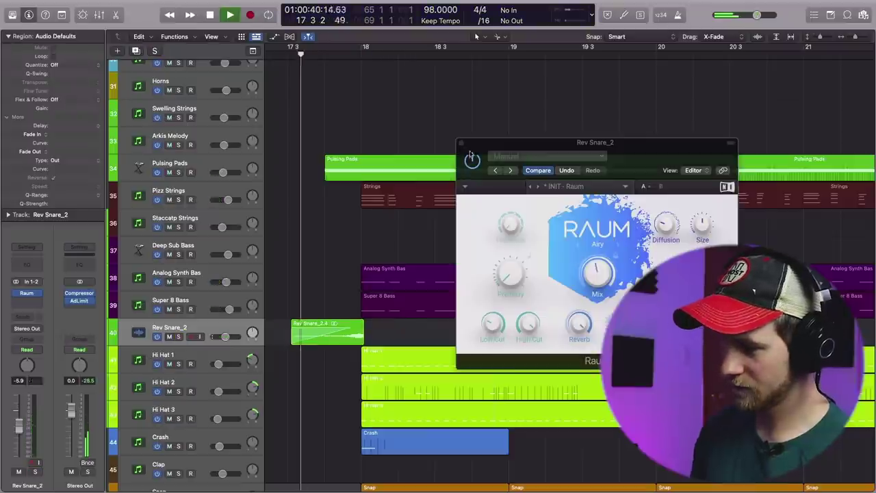
key(v)
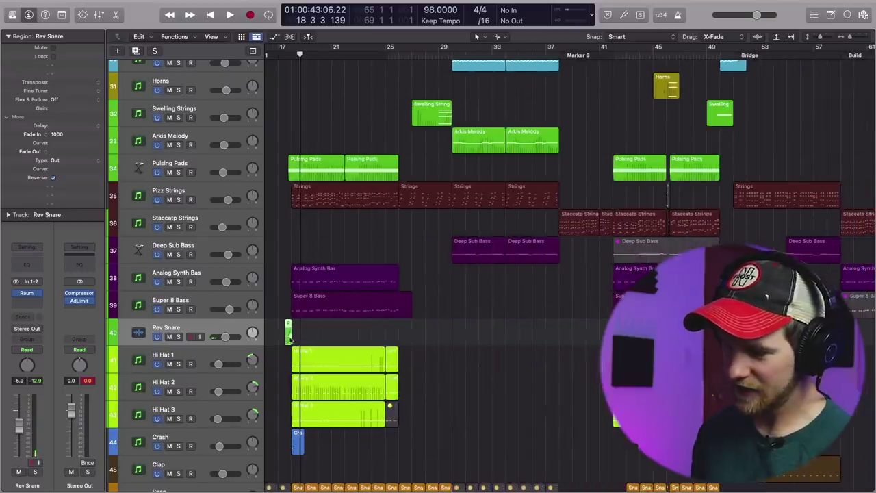
Step: Copy the reversed snare region so it leads into bar 42, and play that transition
drag(288, 336, 607, 325)
scroll(613, 325, up, 5)
scroll(530, 131, right, 2)
click(504, 137)
key(space)
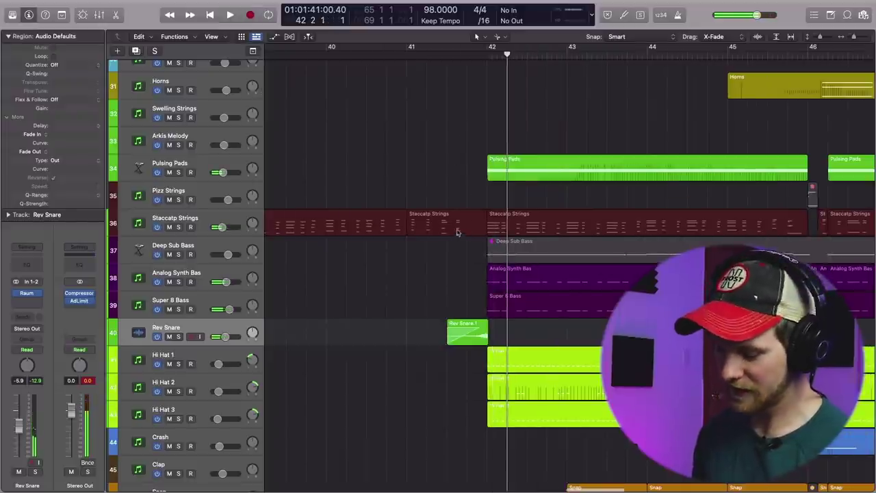
Step: Create one software instrument track below Rev Snare and load the Blue Ridge drum kit on it
key(super+Left)
key(super+Left)
key(super+Up)
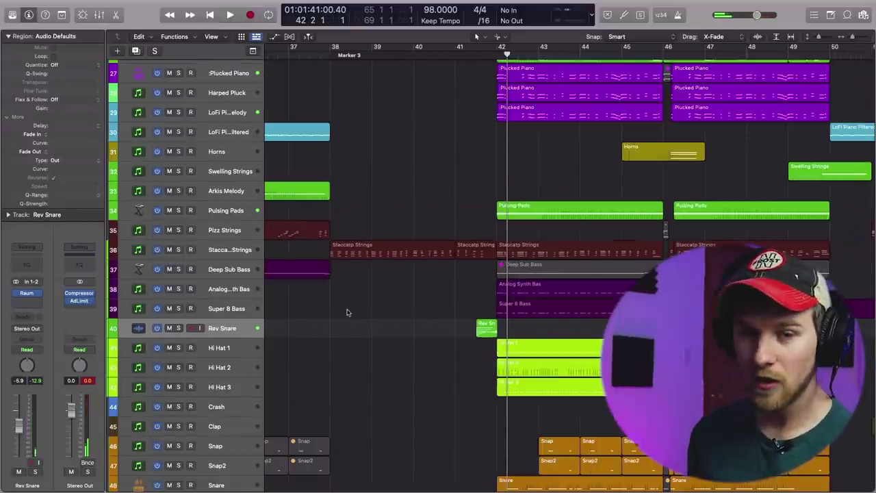
scroll(346, 313, left, 15)
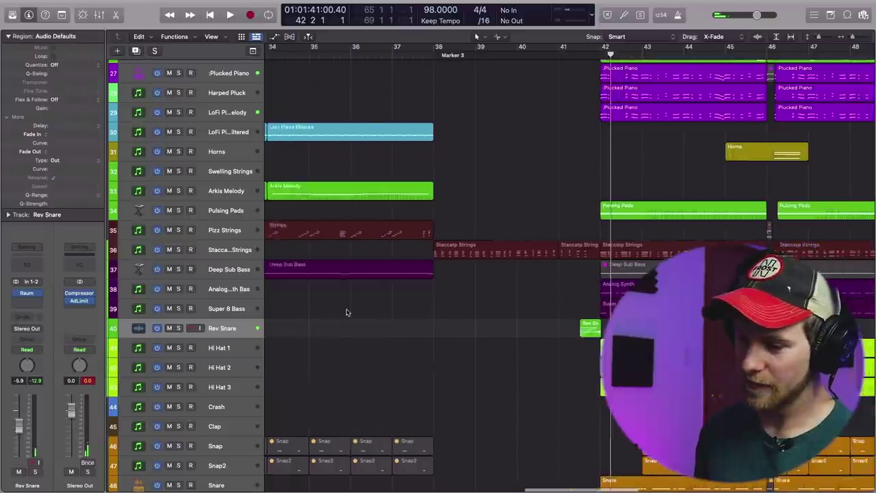
scroll(347, 312, left, 7)
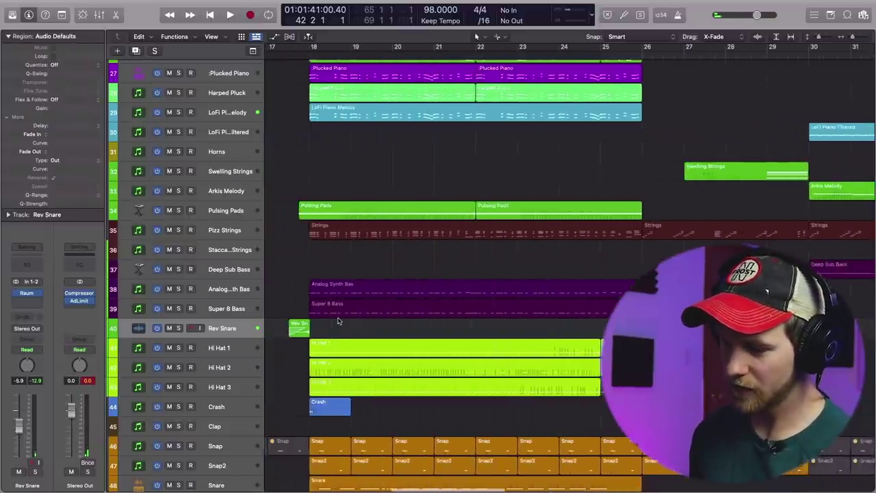
key(alt+super+n)
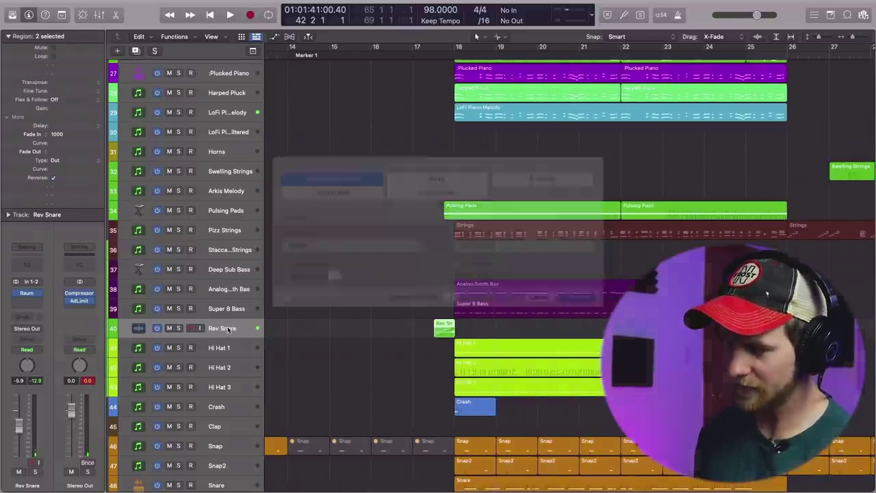
click(351, 260)
click(322, 191)
click(574, 312)
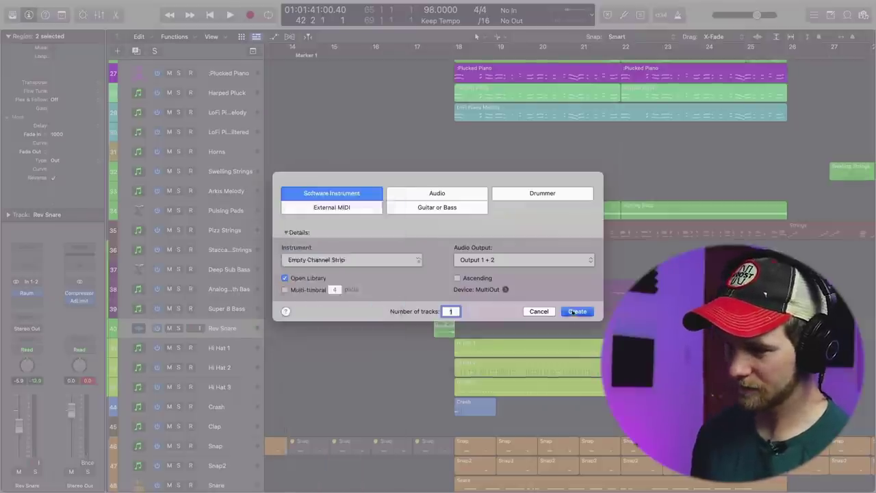
click(37, 157)
click(39, 149)
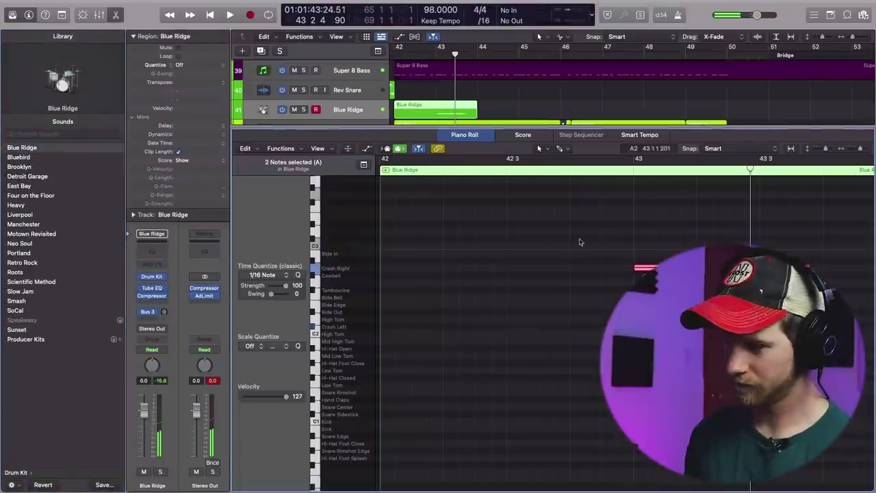
Step: Close the editor and library, and bounce the Blue Ridge crash track in place as Rev Crash
key(e)
key(y)
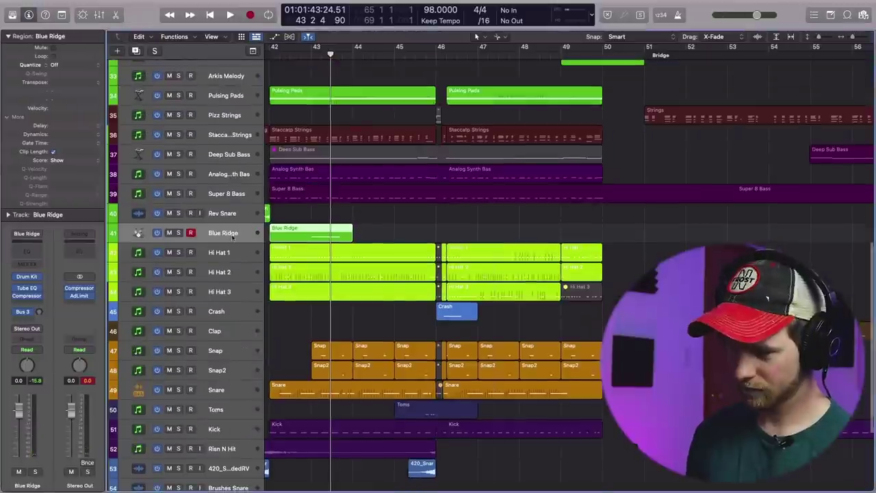
key(ctrl+b)
Step: Trim the Rev Crash region to start on the hit at bar 42, and audition it soloed and in the mix
ctrl+alt+click(343, 234)
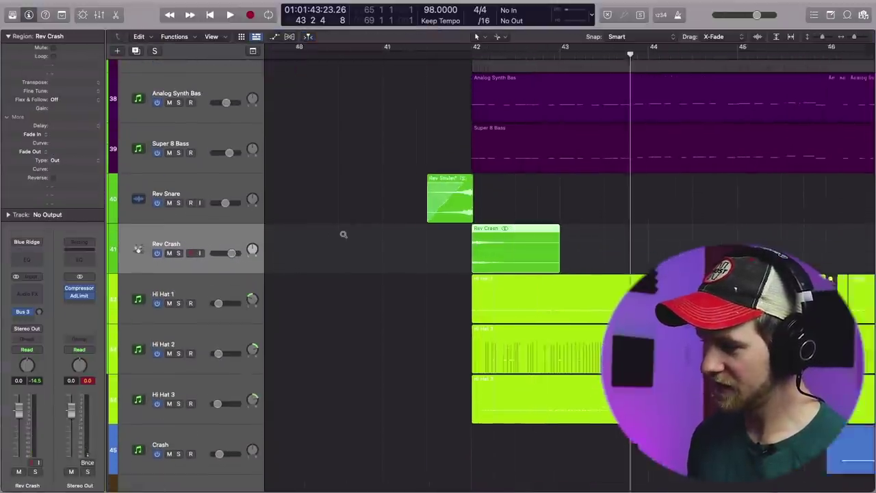
scroll(343, 234, right, 5)
drag(470, 271, 466, 243)
key(s)
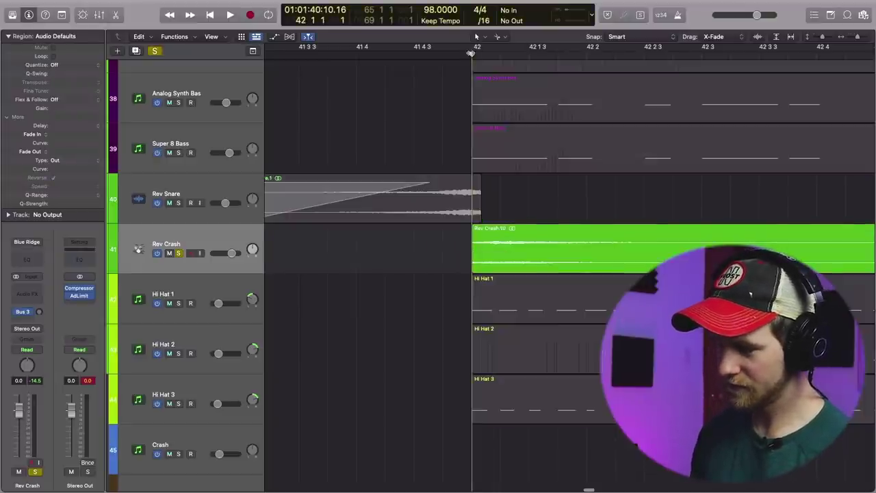
key(space)
key(s)
key(space)
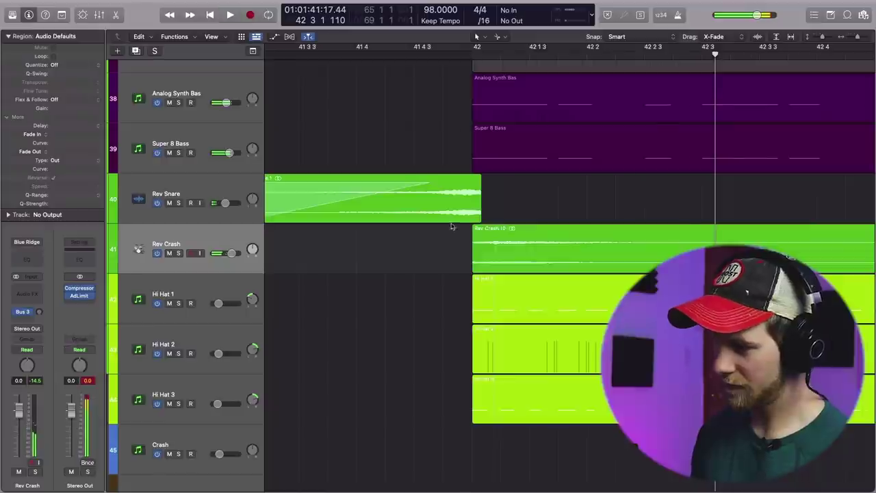
Step: Copy the crash region to bar 41, directly before the original, and reverse the copy
key(super+Left)
key(super+Left)
key(super+Left)
drag(691, 249, 572, 246)
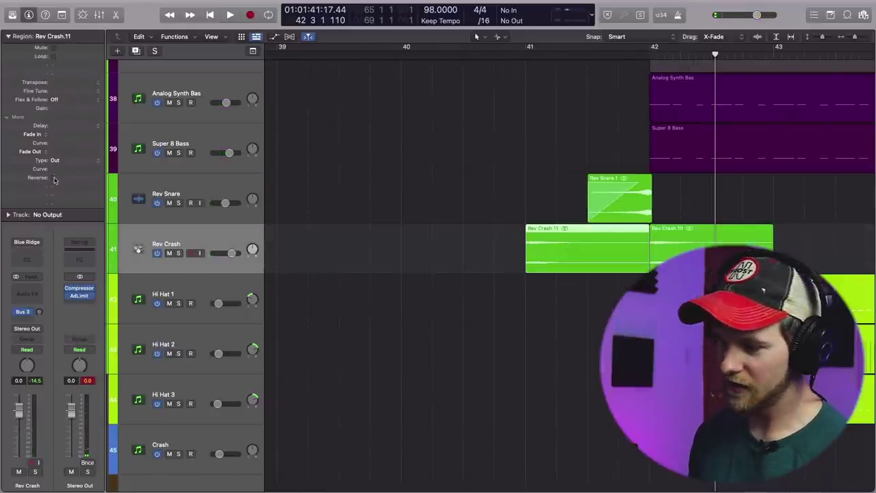
key(super+Right)
key(super+Right)
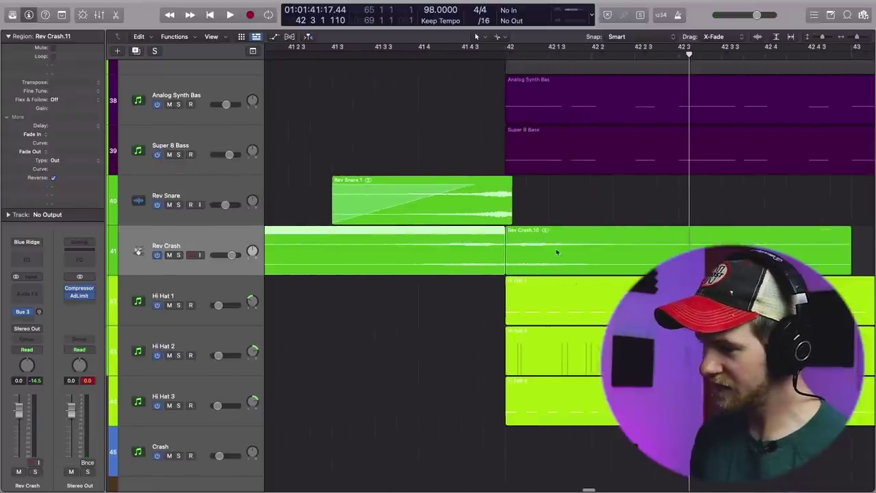
Step: Extend the reversed crash slightly past bar 42 to overlap the forward crash with an equal-power crossfade of 58
drag(473, 252, 481, 251)
key(super+Left)
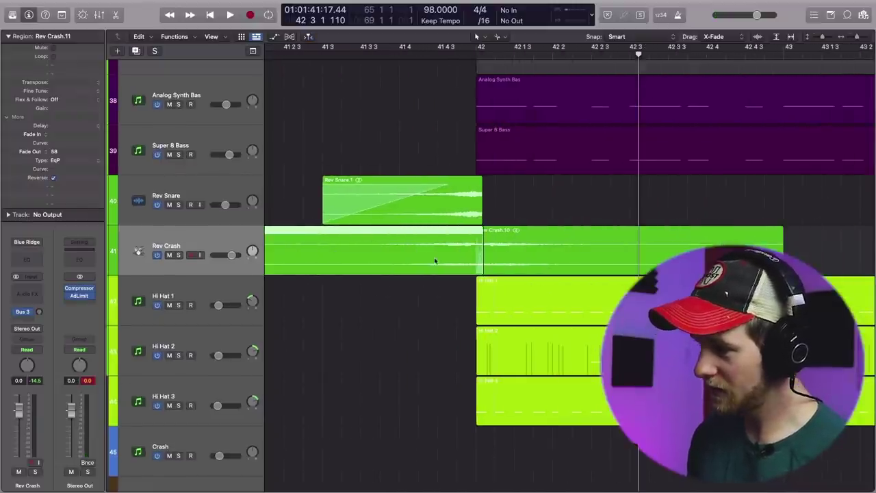
click(524, 246)
click(453, 252)
click(500, 256)
click(527, 192)
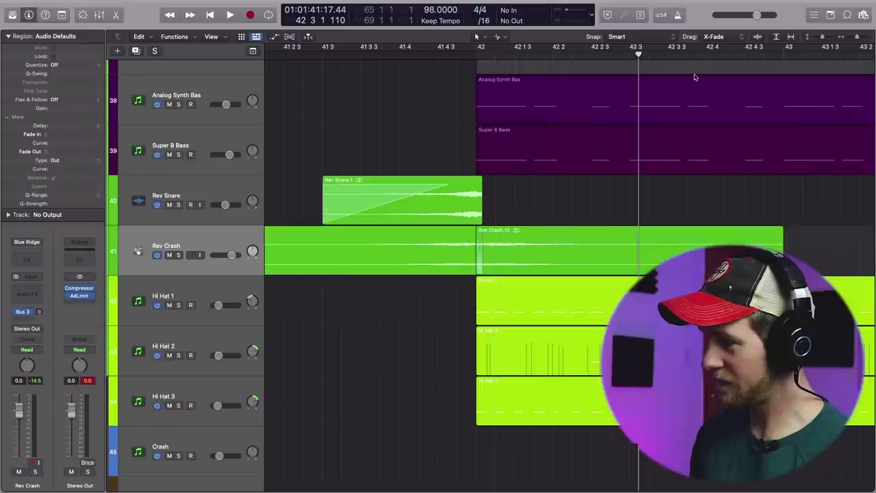
Step: Keep the drag mode on X-Fade, and trim the reversed crash to start at 41 3 with a fade-in of 630
click(719, 37)
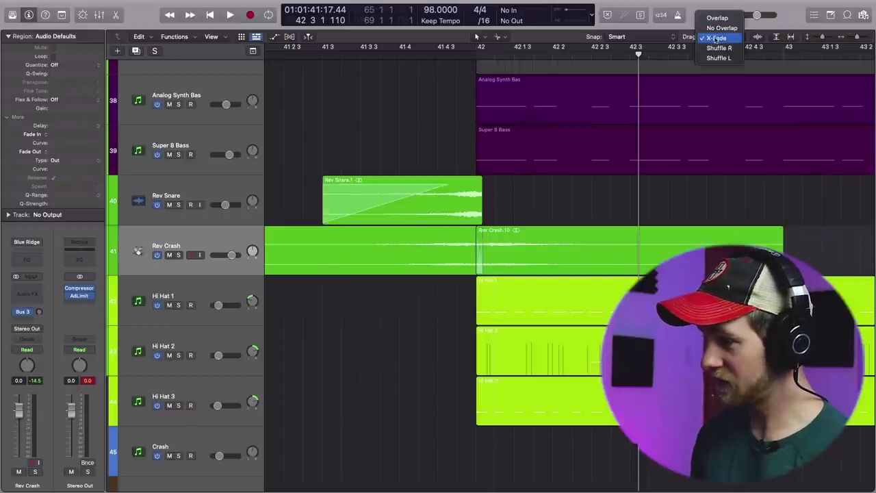
click(712, 39)
key(super+Left)
key(super+Left)
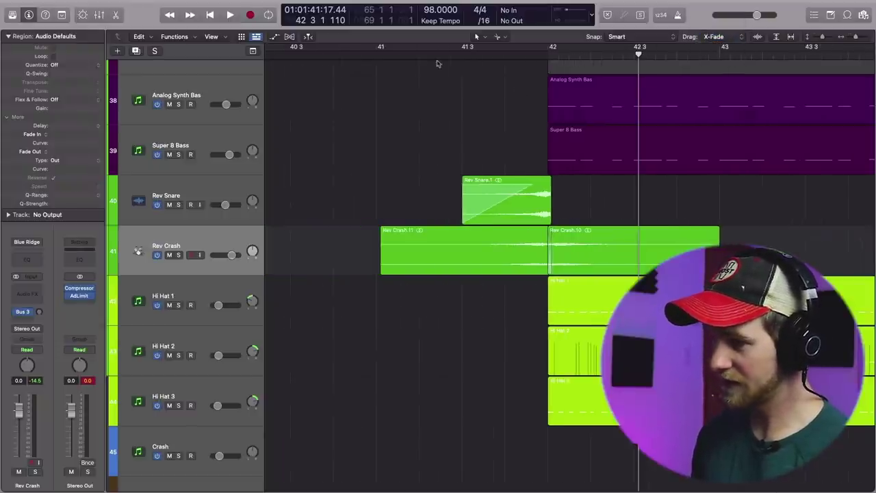
scroll(375, 225, right, 1)
drag(378, 266, 465, 274)
key(s)
click(462, 55)
key(space)
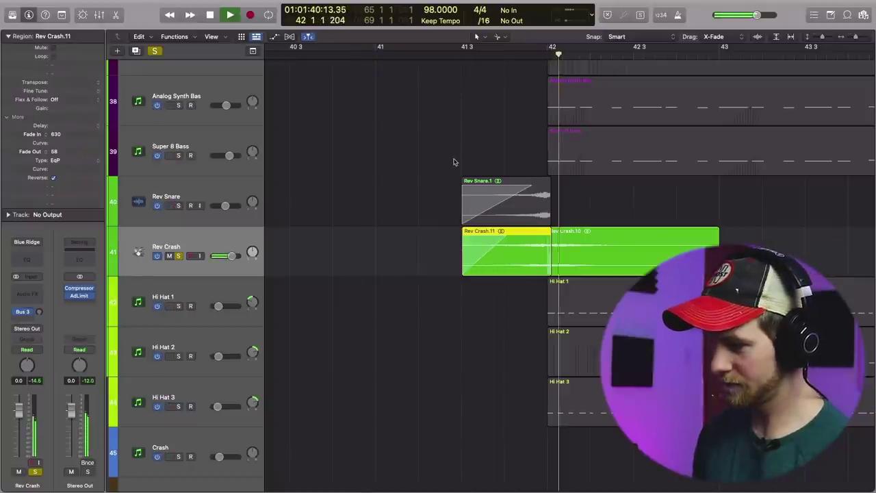
key(space)
Step: Trim the forward crash's start and shift the region slightly before bar 42 to crossfade with the reversed crash, and audition the join
key(super+Right)
key(super+Right)
key(super+Right)
key(super+Down)
key(super+Down)
key(super+Down)
key(super+Down)
key(super+Down)
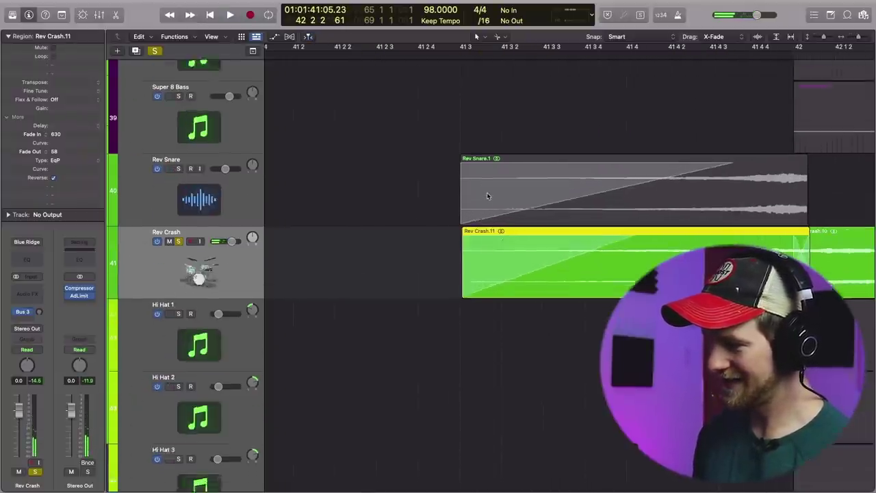
key(super+Right)
scroll(488, 196, right, 3)
scroll(488, 195, right, 3)
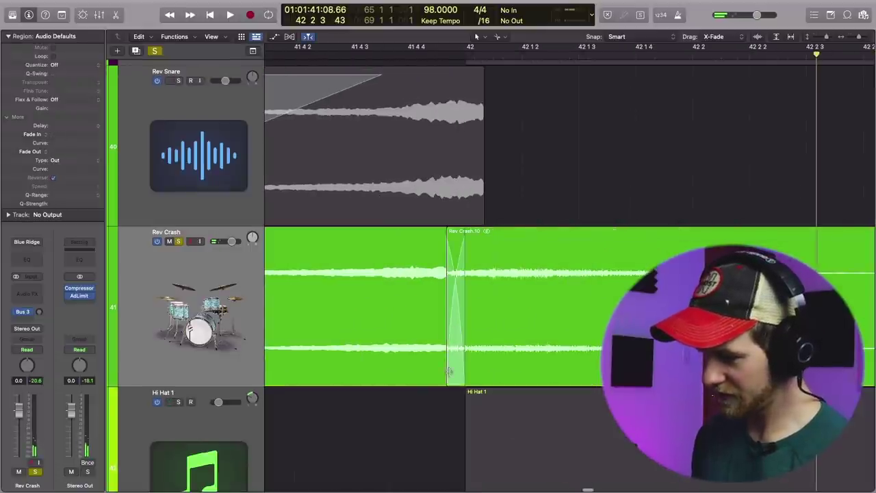
drag(449, 372, 479, 372)
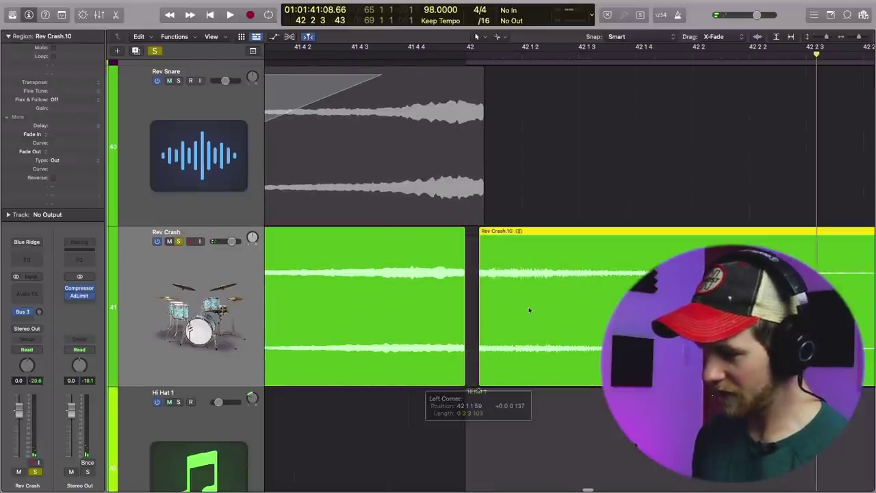
drag(530, 310, 501, 311)
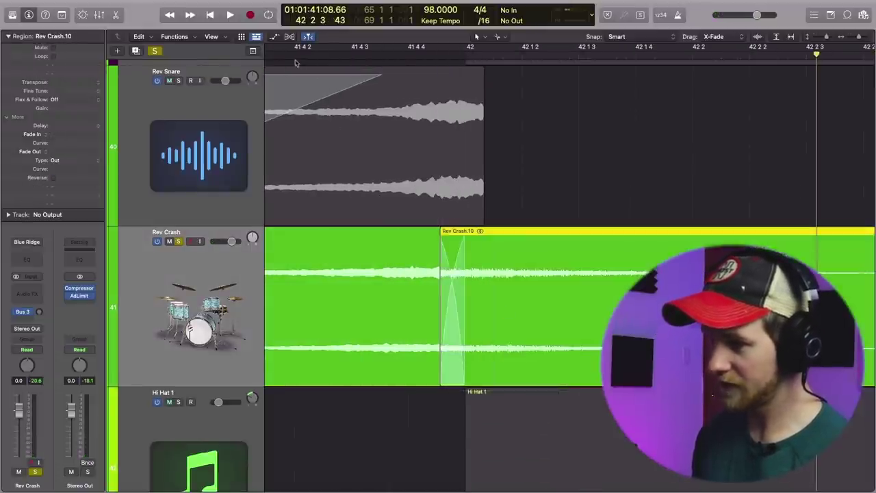
click(296, 63)
key(space)
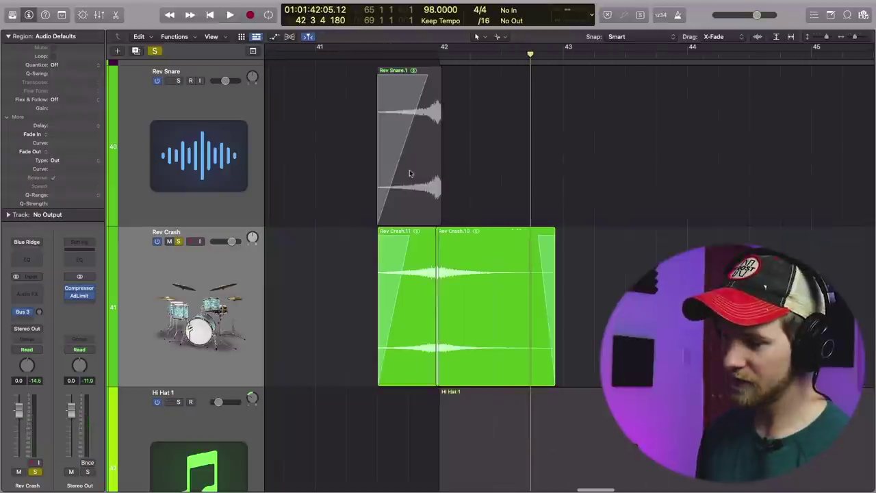
Step: Unsolo the Rev Crash track and audition the crash swell in the mix with the Rev Snare track muted
key(s)
click(361, 54)
click(175, 92)
click(169, 81)
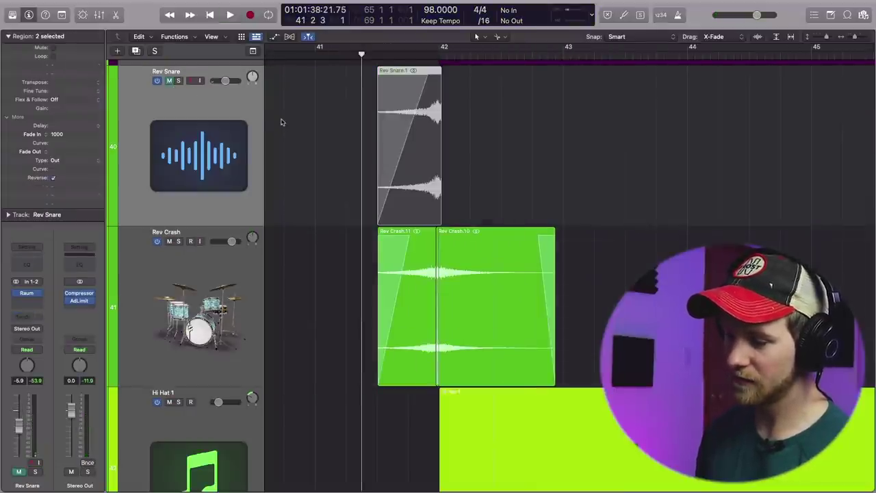
key(space)
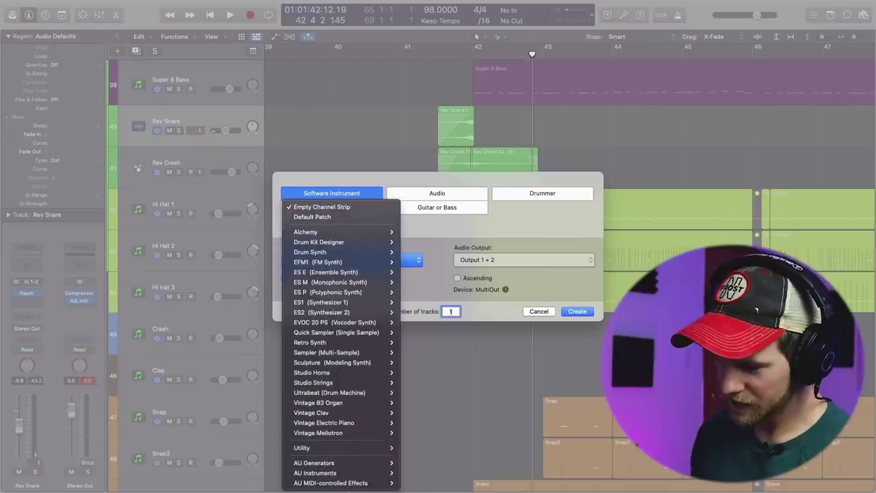
Step: Create a software instrument track with Reaktor 6 and move it below the Rev Crash track
mouse_move(321, 473)
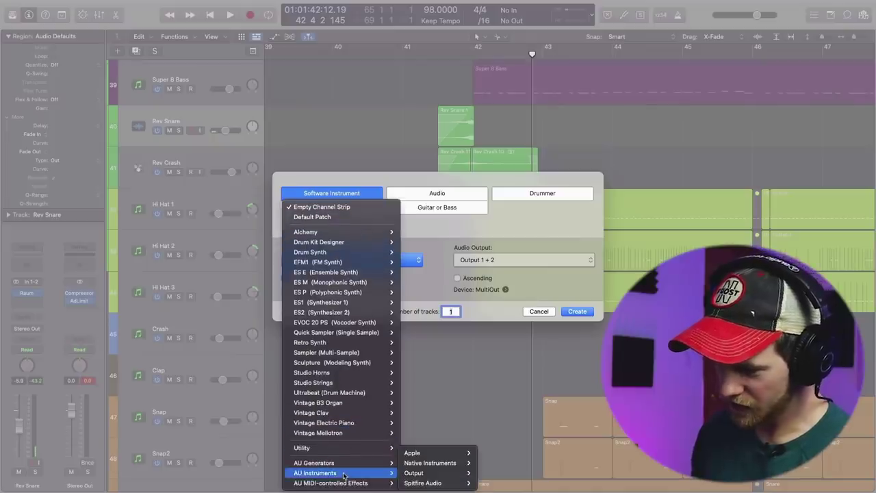
mouse_move(431, 464)
mouse_move(507, 467)
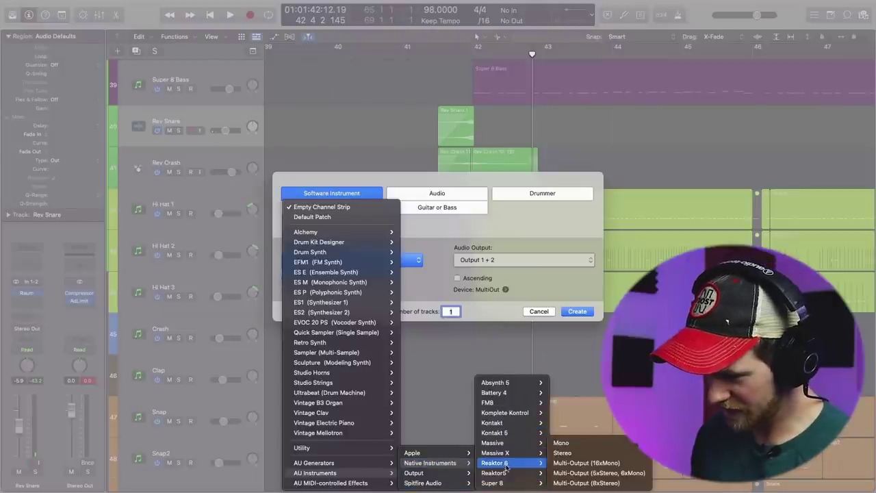
click(562, 443)
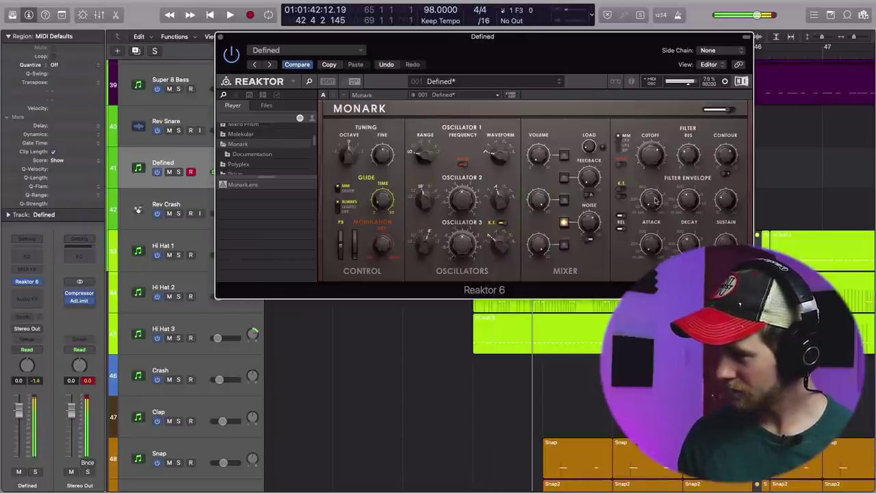
click(223, 38)
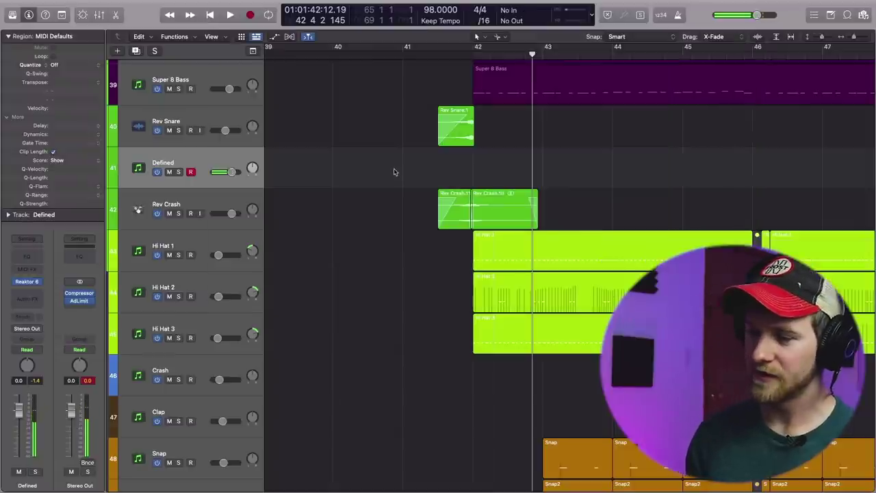
drag(214, 185, 212, 222)
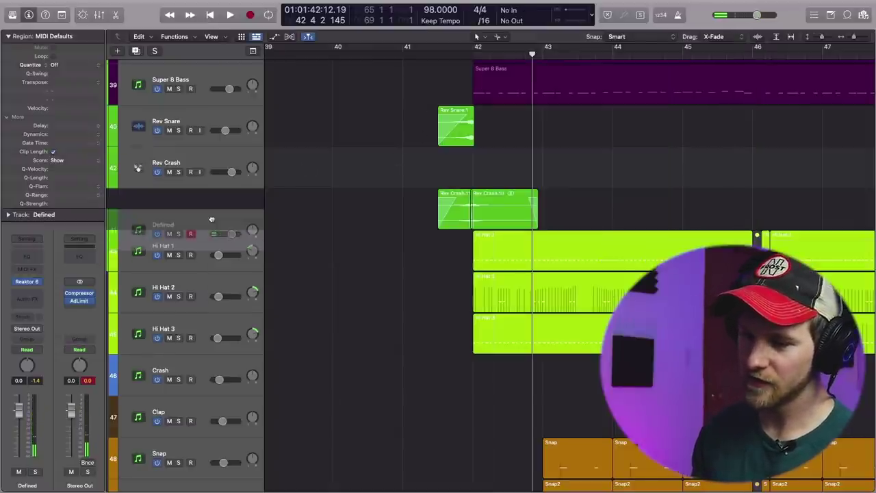
Step: Record a sustained C4 noise note from bar 41 on the Defined track and open the region in the Piano Roll
key(space)
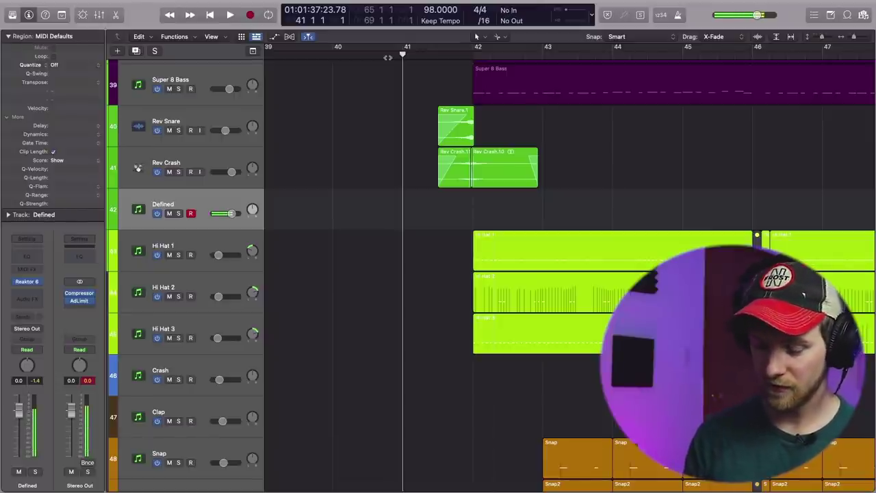
key(r)
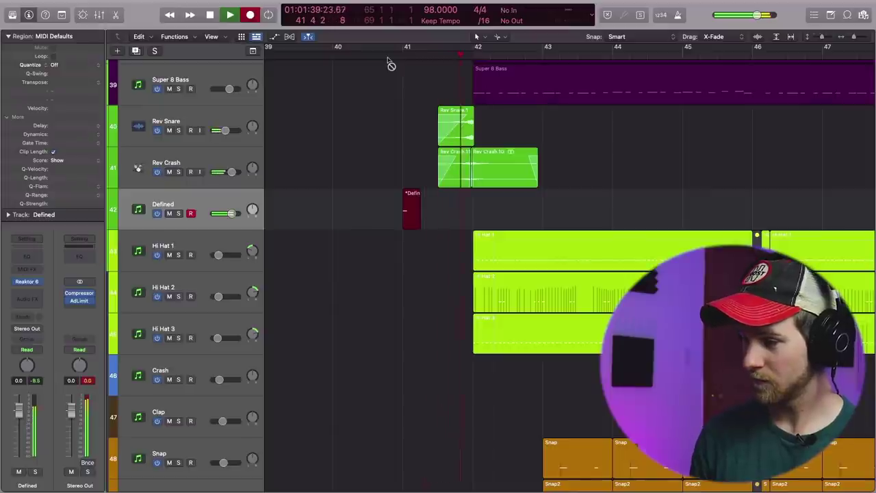
key(space)
click(396, 213)
double_click(410, 216)
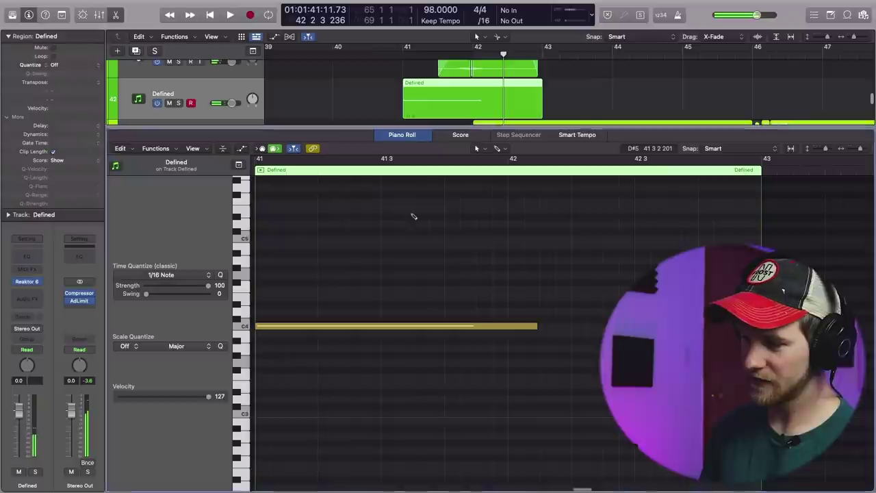
Step: Insert a Channel EQ with a high cut on the Defined track, and end the noise region at bar 42
click(399, 54)
click(28, 256)
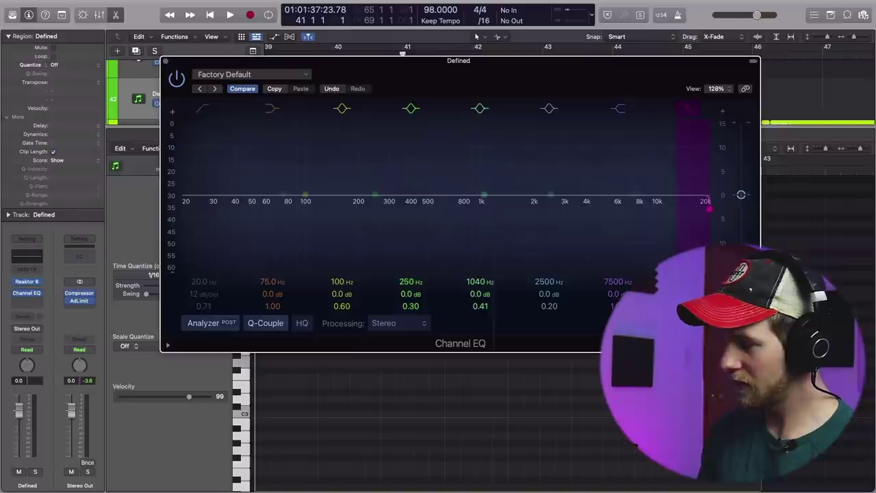
drag(552, 72, 589, 147)
key(space)
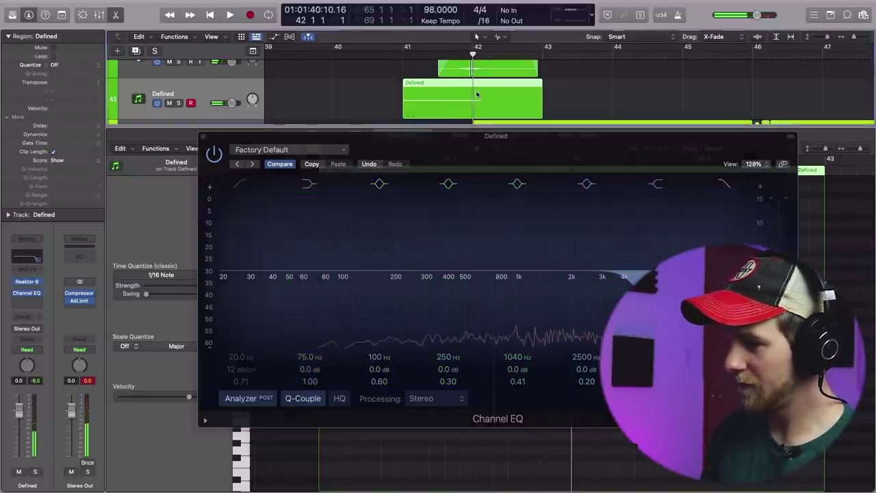
click(473, 94)
key(Return)
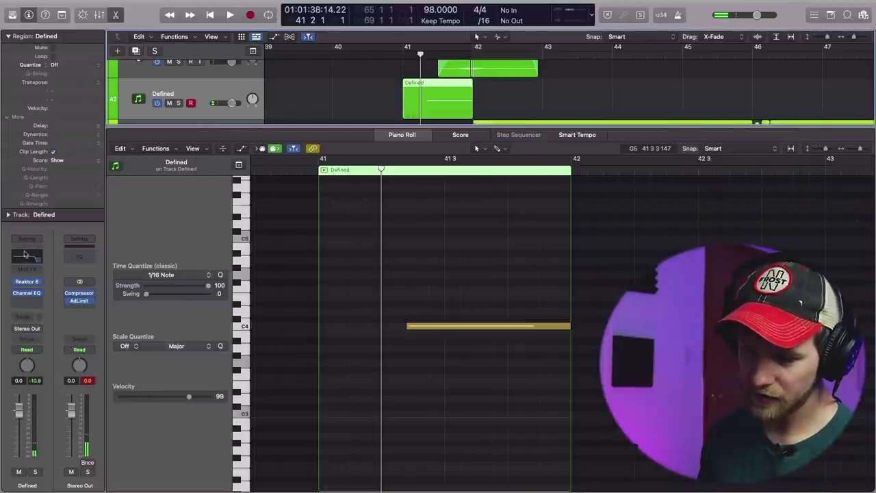
Step: Set the Defined track's automation to Latch and record a sweep of the Channel EQ high cut frequency leading into bar 42
click(26, 256)
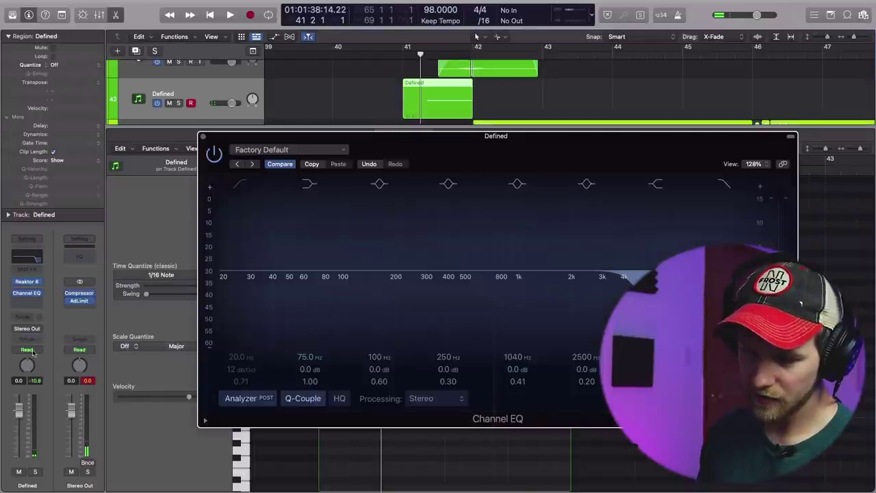
click(27, 349)
click(39, 370)
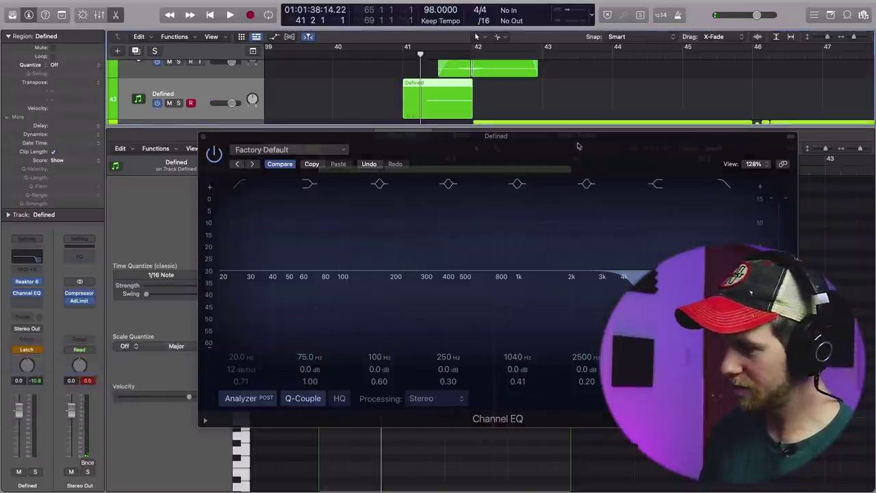
drag(579, 141, 515, 108)
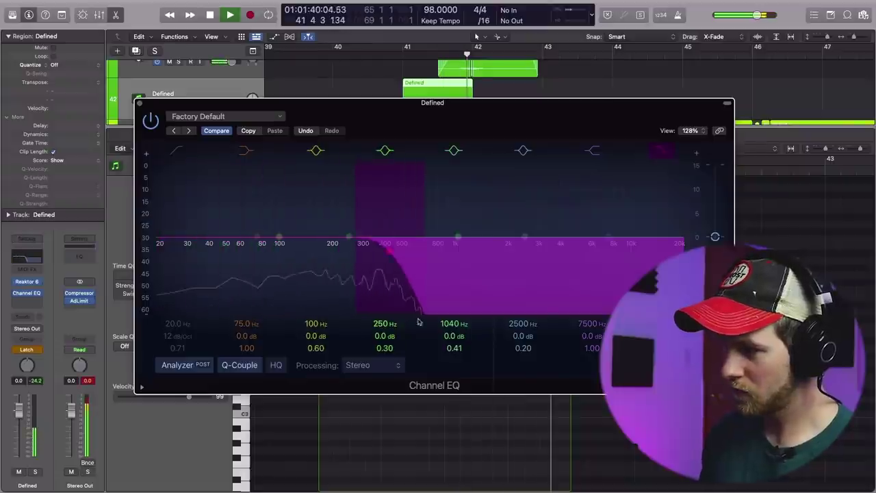
key(space)
click(139, 104)
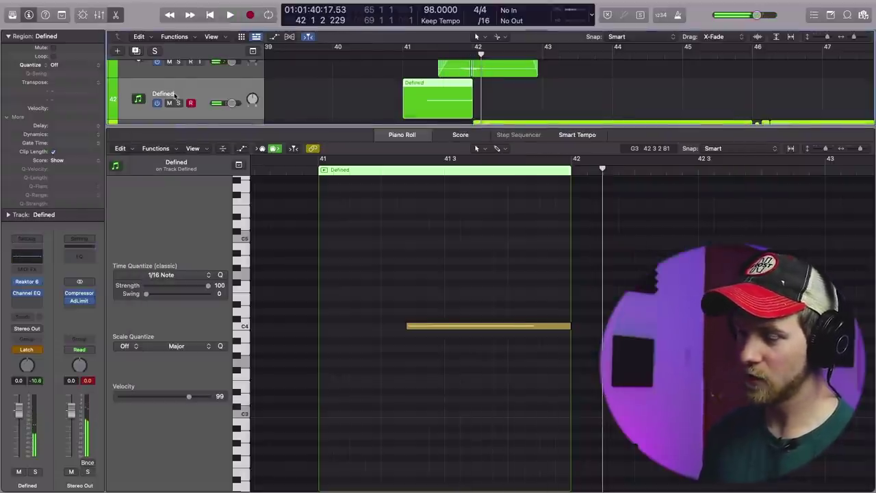
Step: Set the Defined track's automation back to Read and display its Channel EQ High Cut Frequency automation in the arrangement
key(a)
click(116, 16)
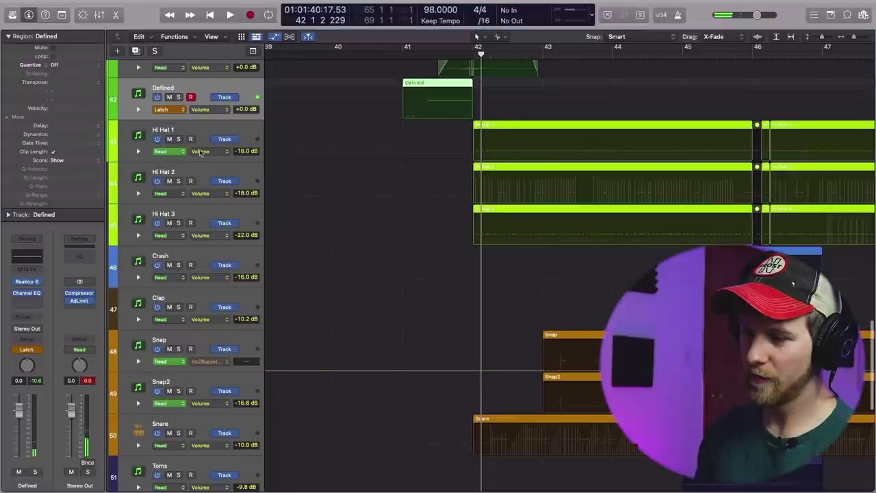
click(176, 110)
click(166, 88)
key(super+Down)
key(super+Down)
key(super+Down)
key(super+Right)
key(super+Right)
key(super+Right)
click(213, 107)
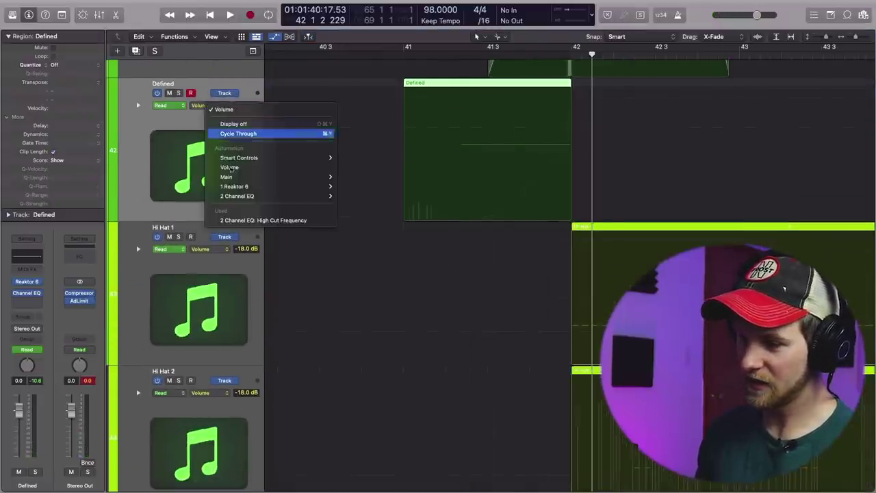
click(256, 219)
Step: Shape the high cut automation to rise through 116 Hz to 20000 Hz just before bar 42, and audition the sweep
drag(575, 93, 562, 92)
drag(560, 162, 480, 188)
click(446, 57)
key(space)
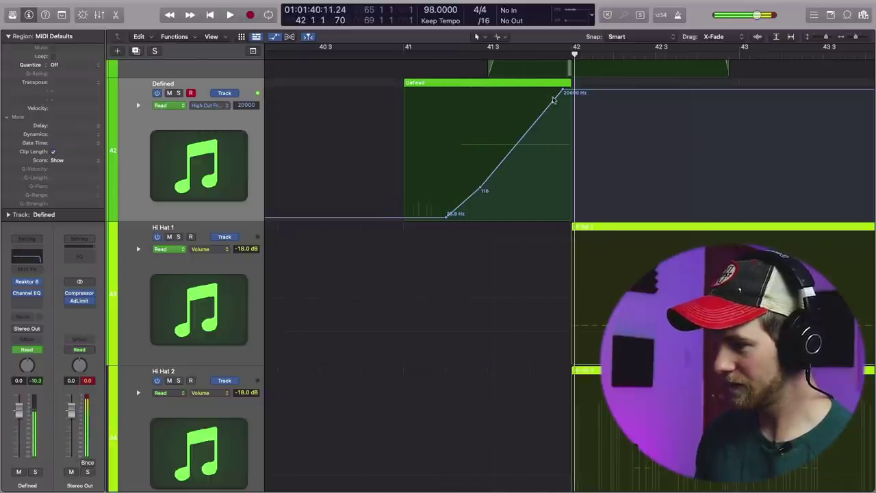
Step: Steepen the high cut curve with points at 177 Hz and 3780 Hz before reaching 20000 Hz at bar 42, and play it back
drag(483, 190, 531, 180)
click(467, 54)
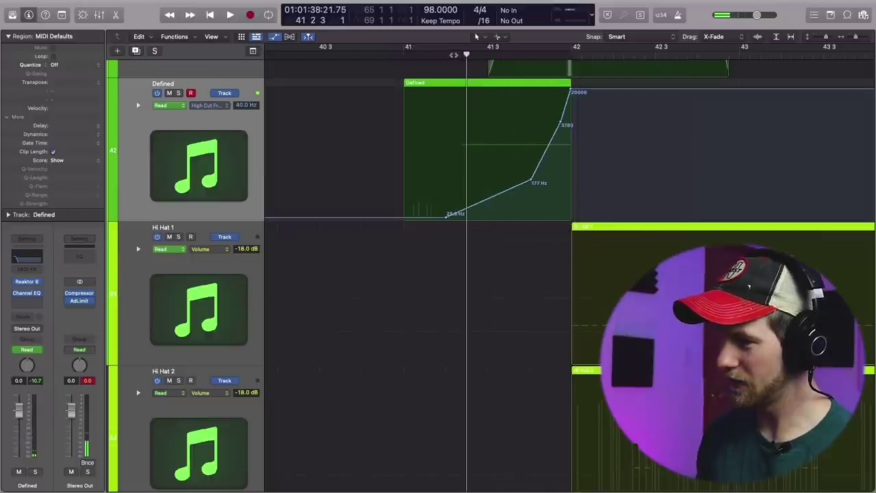
drag(533, 183, 537, 181)
key(space)
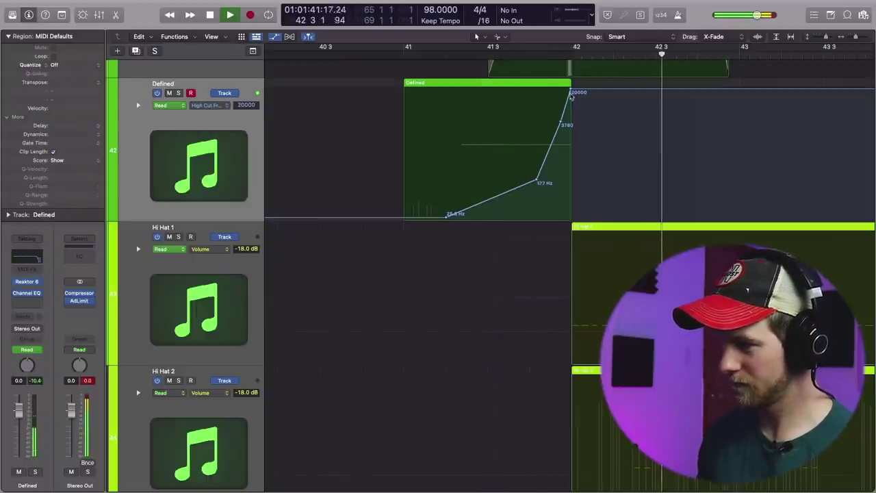
Step: Hide the automation lanes and rename the Defined track as White Noise
key(a)
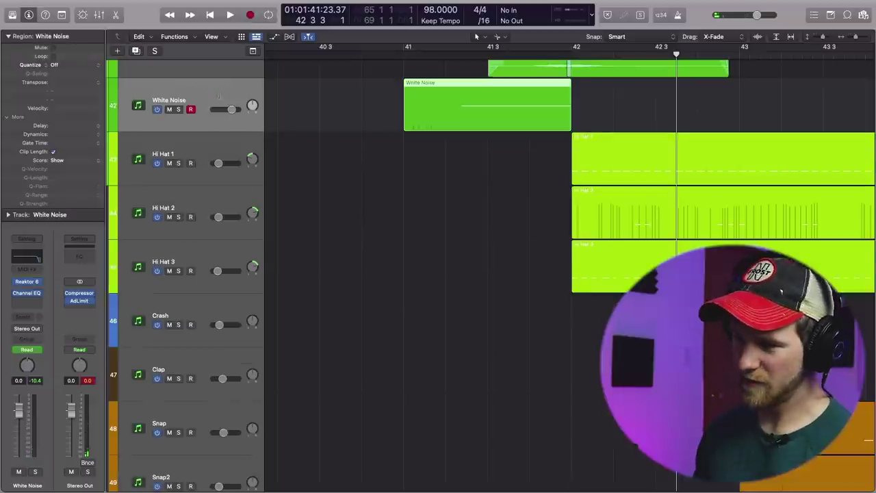
click(280, 106)
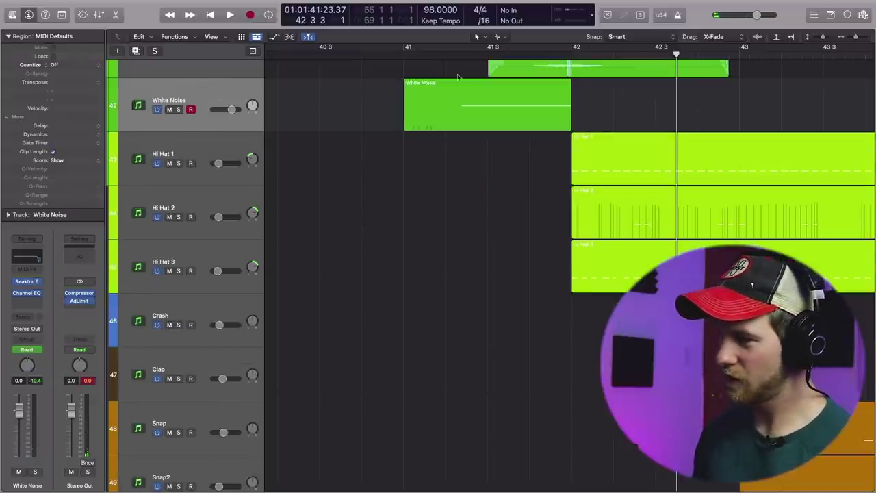
Step: Insert the Raum reverb on the White Noise track and set its Mix to 45.5% while auditioning the sweep
click(18, 301)
mouse_move(31, 333)
click(92, 334)
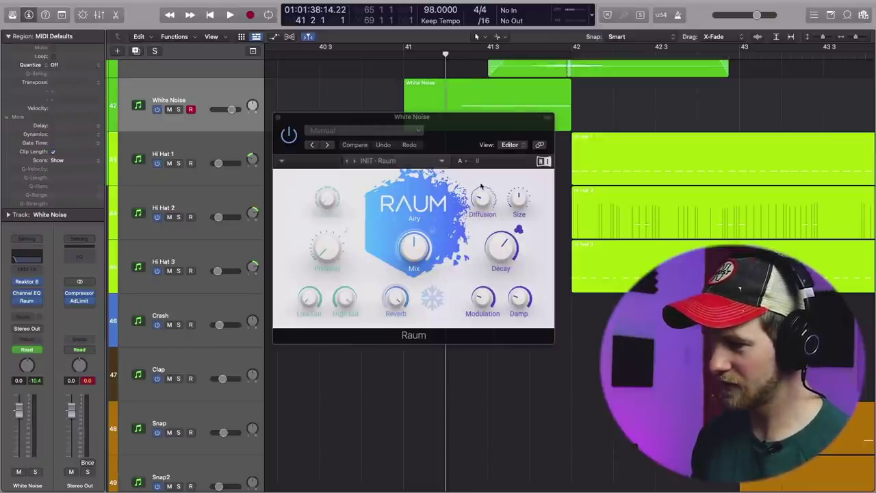
key(space)
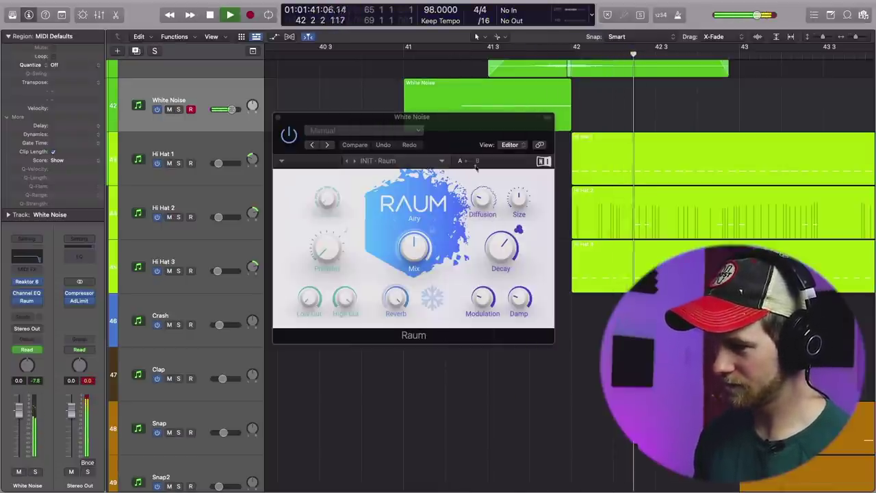
drag(413, 239, 414, 243)
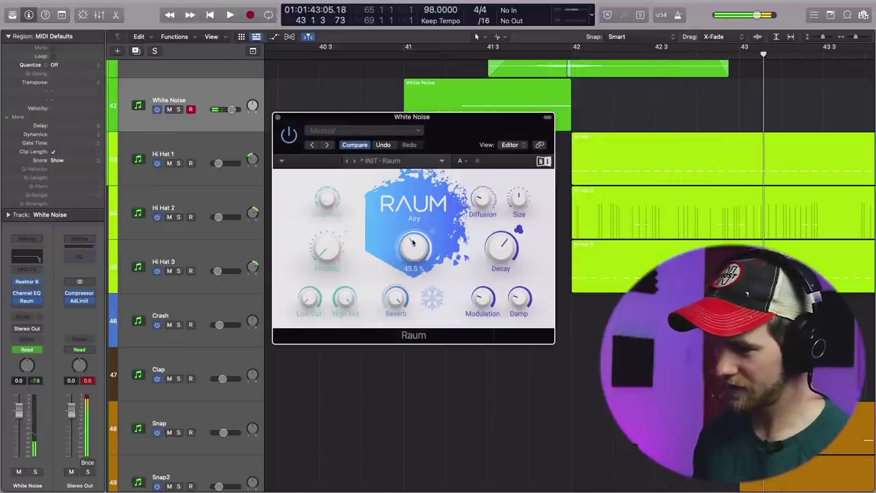
Step: Play back the transition into bar 42 with the reverb on the white noise riser
click(445, 55)
key(space)
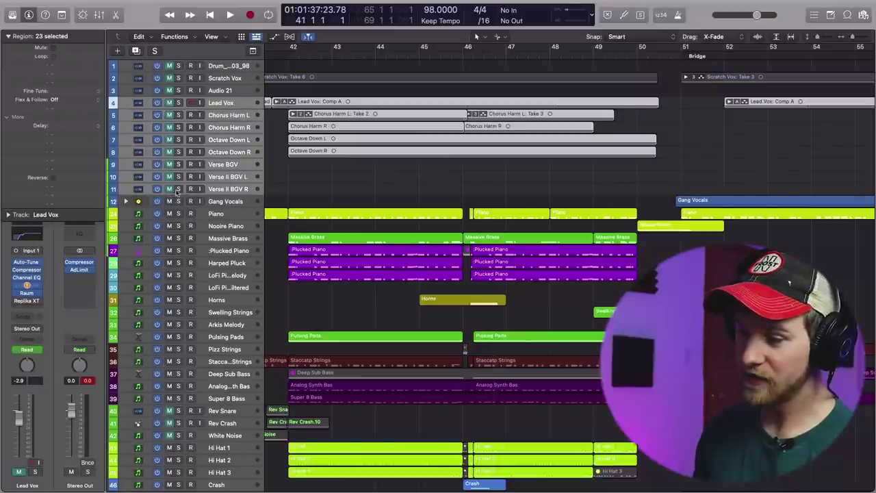
Step: Unmute the vocal tracks from Lead Vox to Verse II BGV R, solo them briefly, and clear all solos
ctrl+alt+click(331, 181)
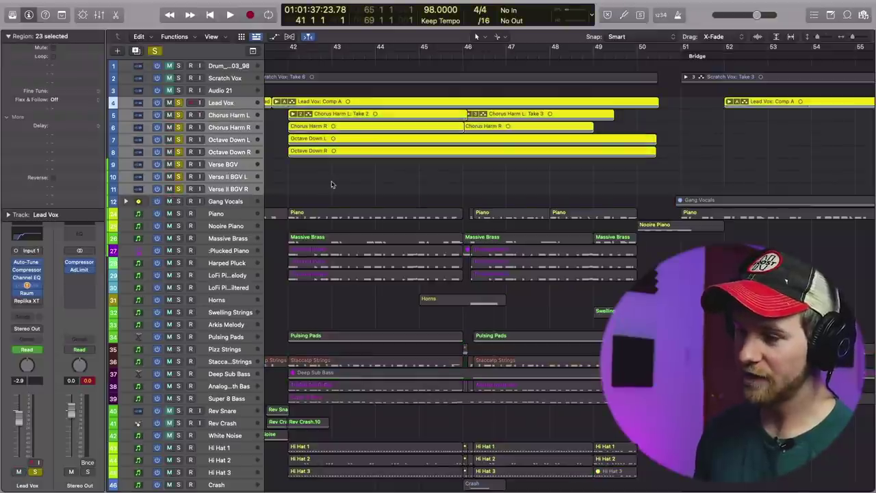
key(super+Down)
key(super+Down)
key(super+Down)
key(super+Down)
click(297, 149)
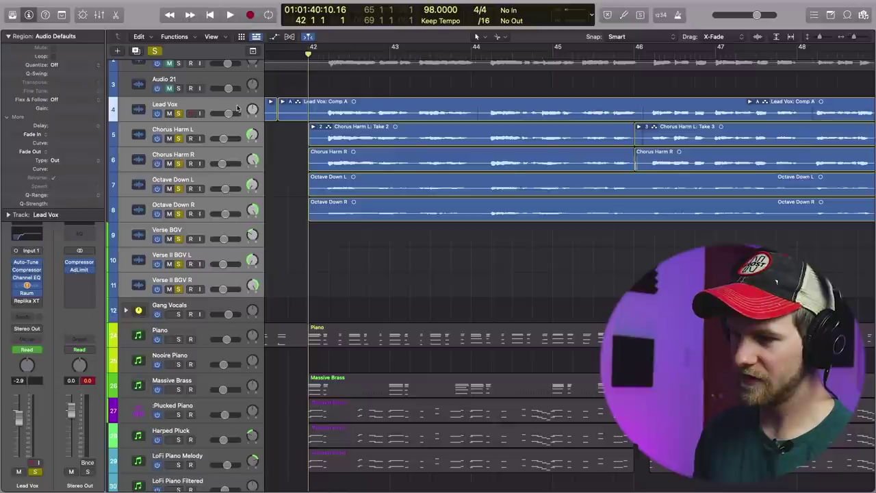
ctrl+alt+click(323, 81)
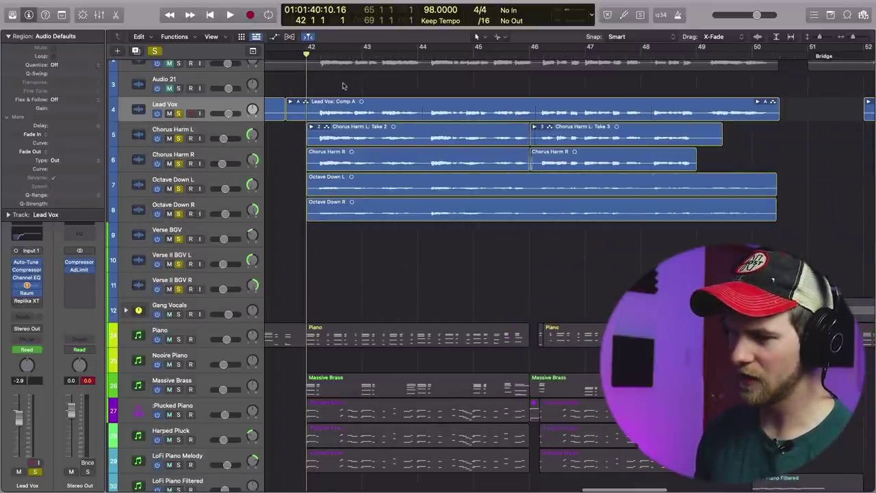
click(155, 50)
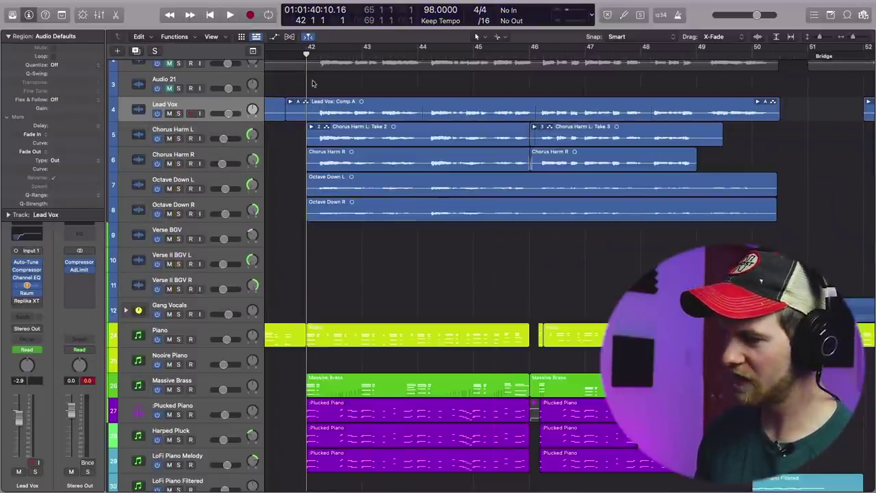
Step: Listen to the chorus vocals from bar 42 and to the final lead phrase around bar 50
key(space)
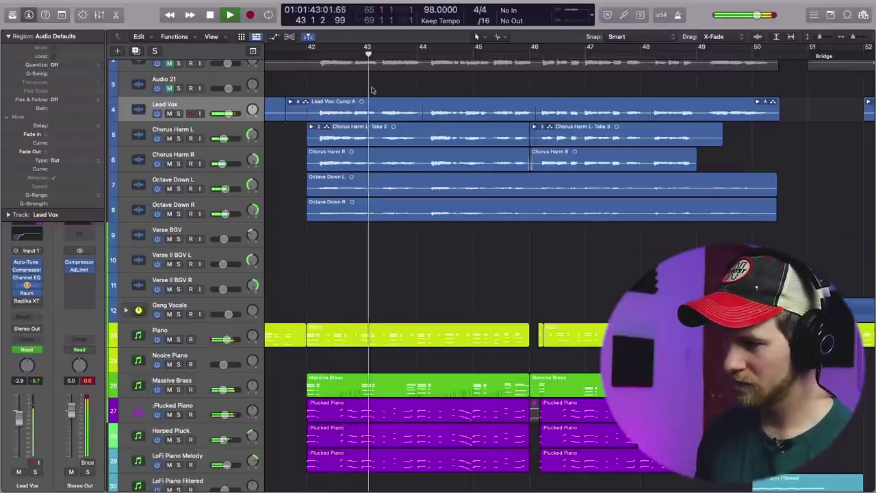
scroll(426, 91, right, 1)
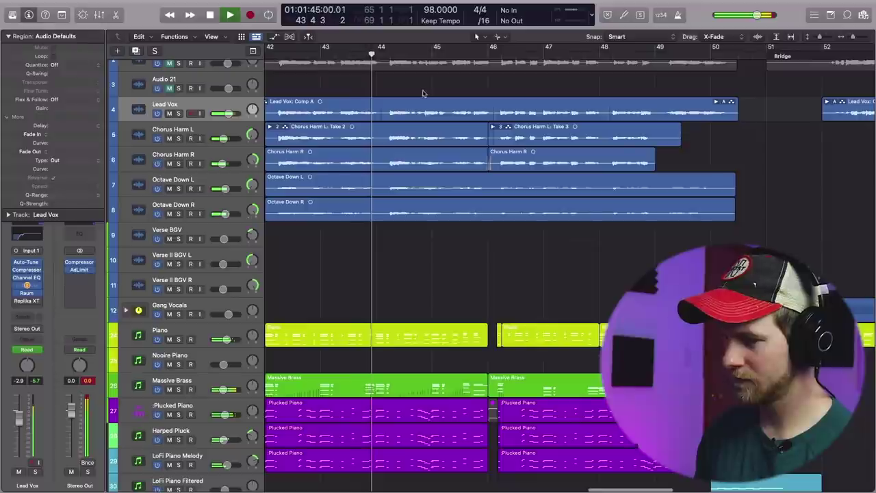
key(space)
click(655, 54)
key(space)
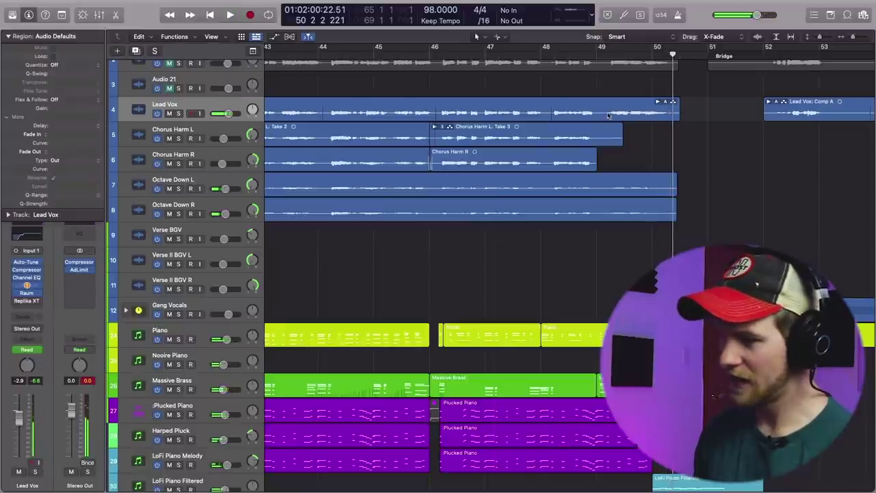
Step: Split the Lead Vox comp just after bar 49 and copy its last phrase to a duplicate track named Revessed Verb Vox
click(239, 104)
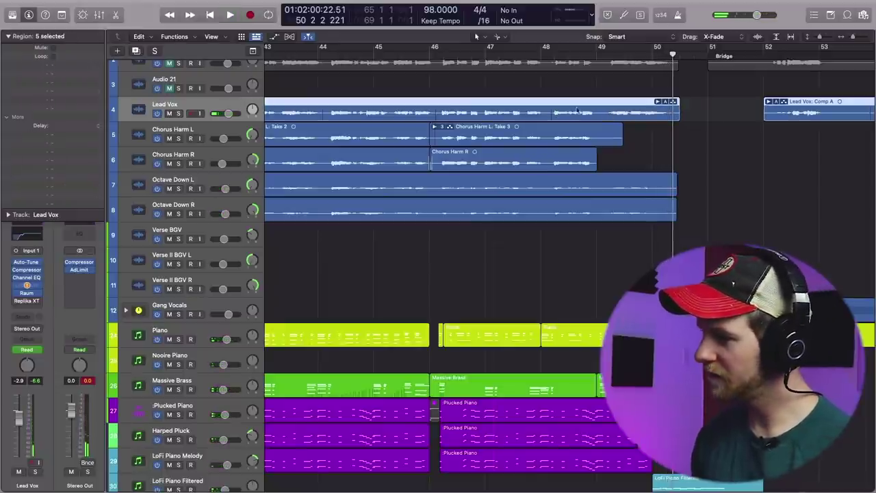
super+click(605, 117)
click(615, 101)
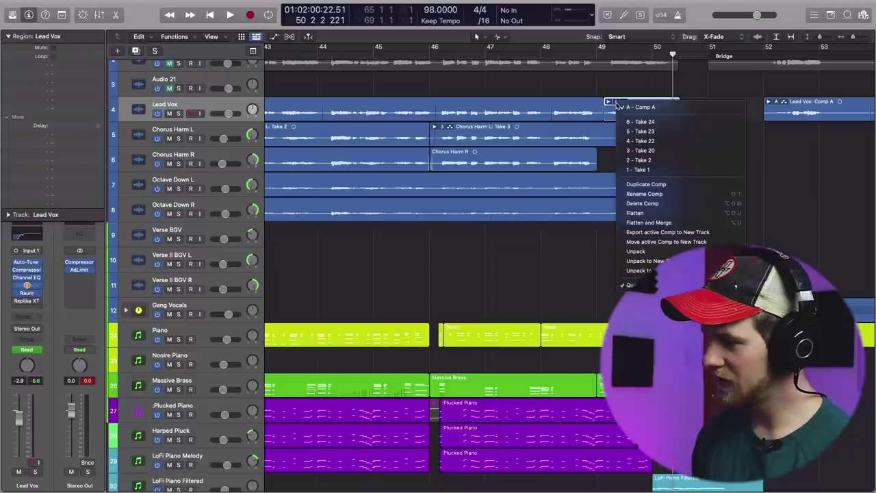
click(614, 102)
key(super+d)
drag(623, 112, 608, 129)
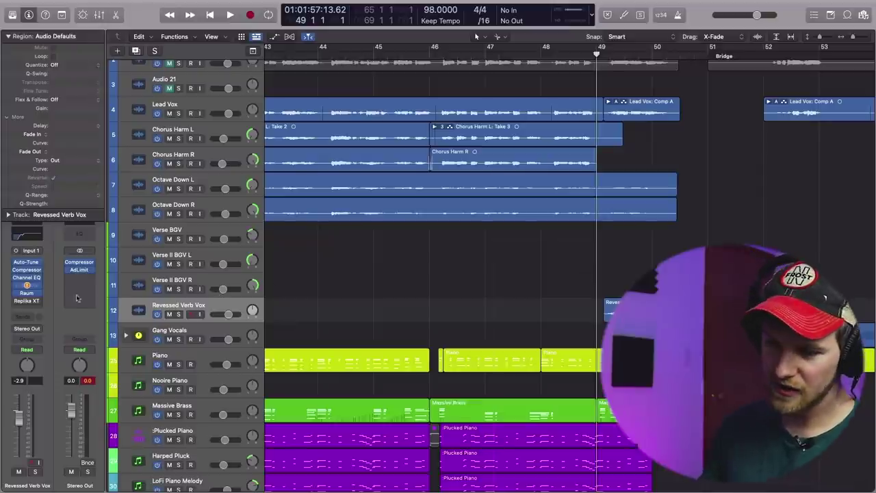
Step: Insert the Raum reverb on the Revessed Verb Vox track, solo the track, and raise Mix and Decay while auditioning
click(39, 287)
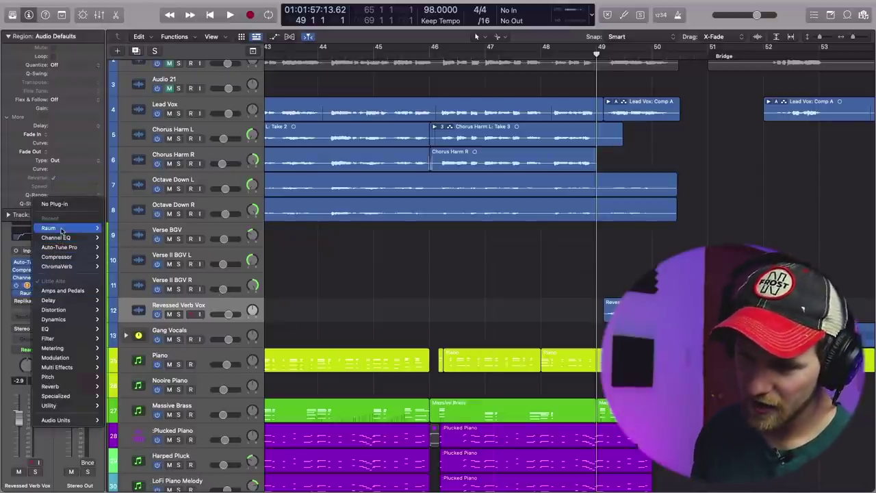
click(49, 228)
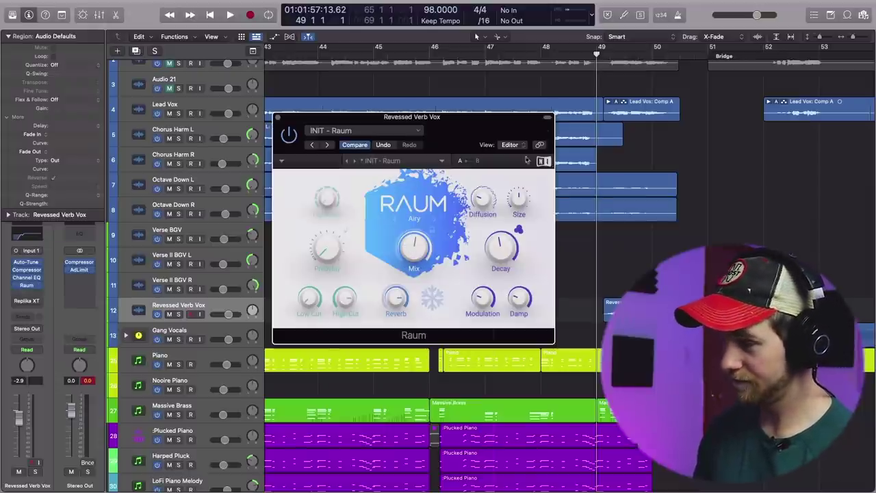
key(space)
key(s)
mouse_move(503, 253)
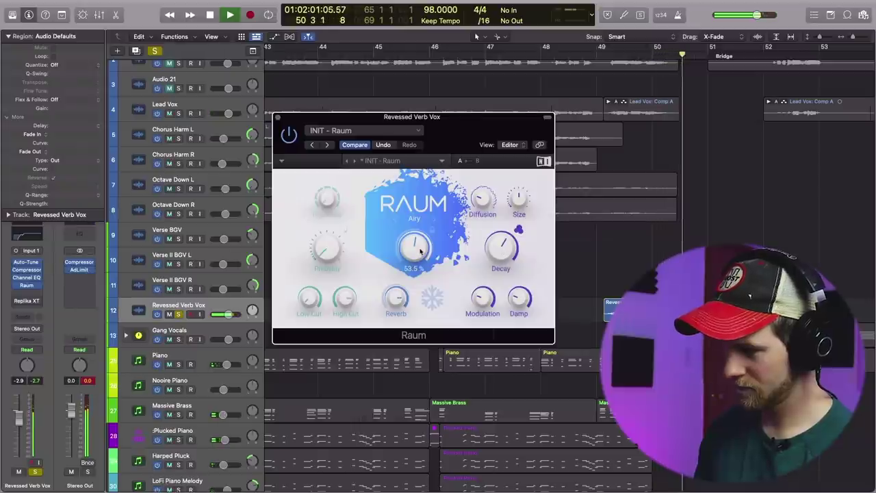
key(space)
Step: Increase Raum's Mix and Size further for a mostly wet vocal tail and audition it from bar 49
click(606, 198)
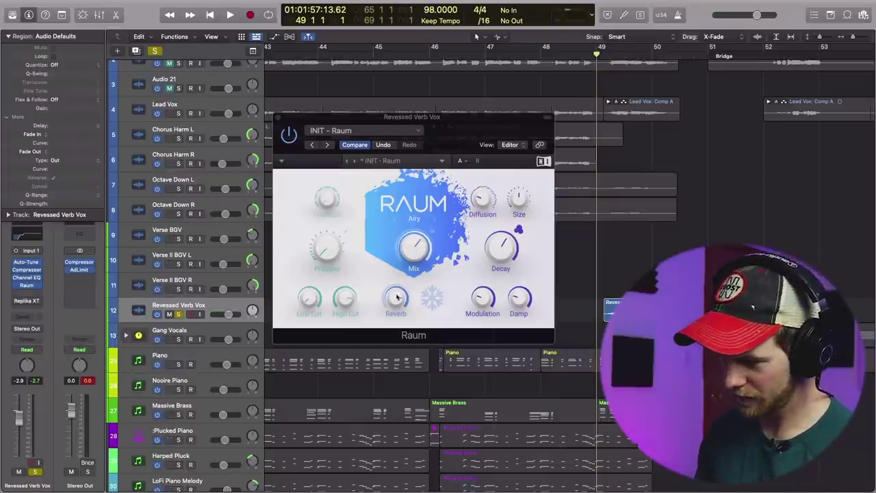
key(space)
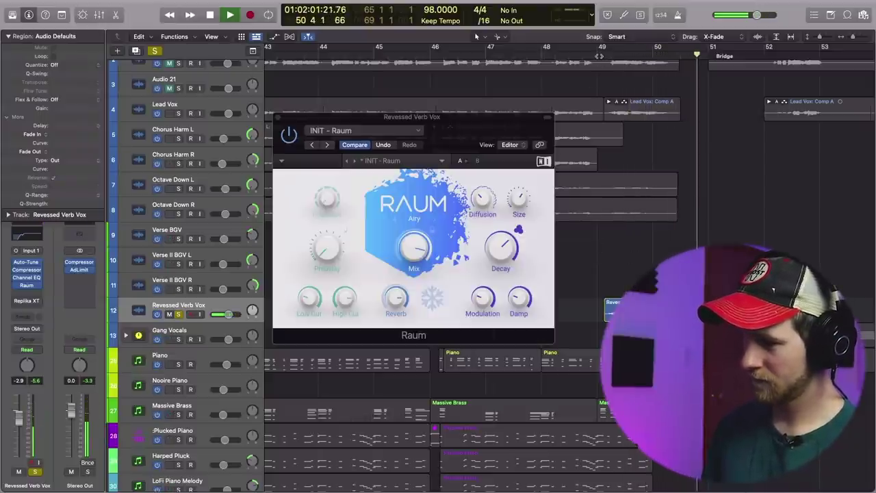
key(space)
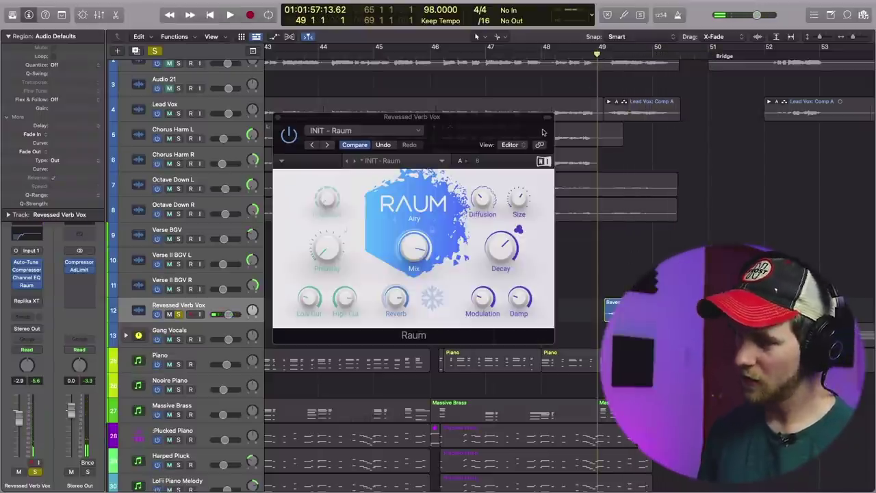
Step: Bounce the reverb-soaked vocal in place as Rev Verbed Vox, solo the bounced track, and play it back
key(ctrl+b)
key(Return)
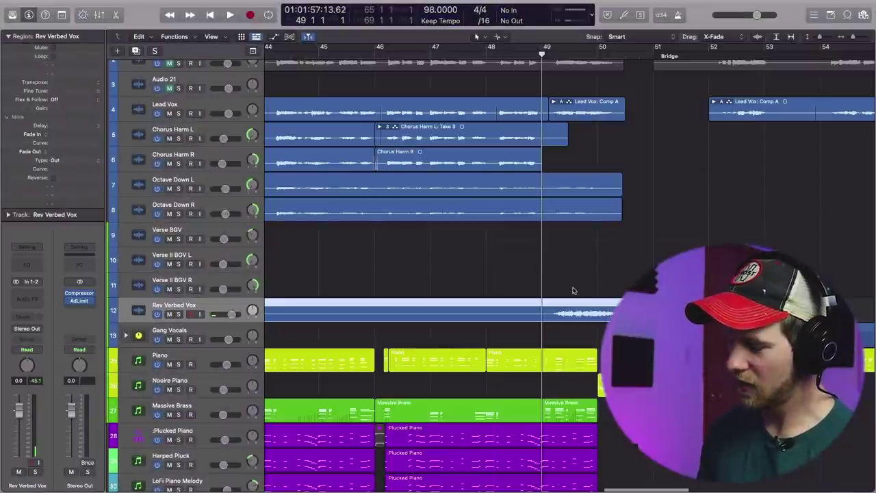
click(580, 299)
key(space)
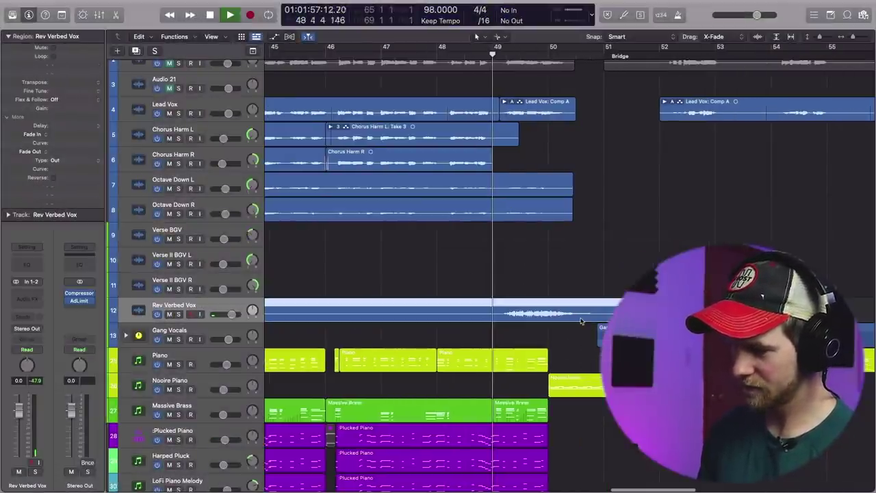
key(s)
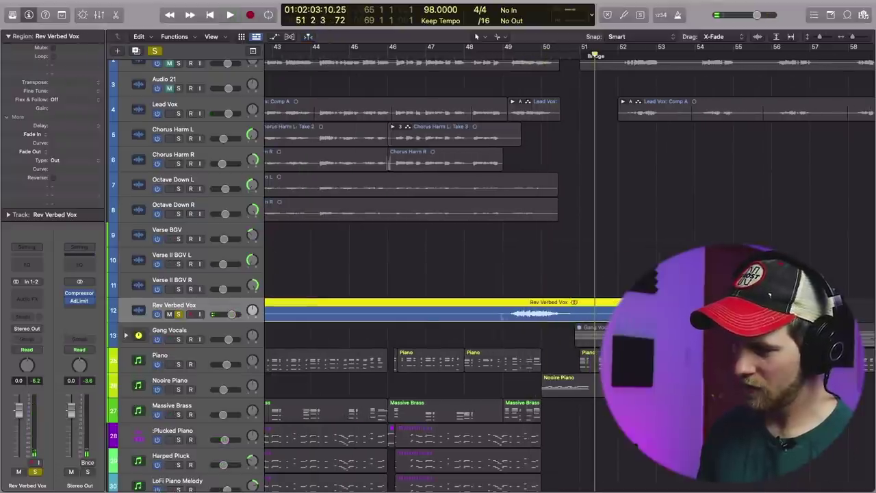
Step: Divide the Rev Verbed Vox region at 49 1 3 1, delete the part before it, reverse the remainder, and audition it
click(504, 312)
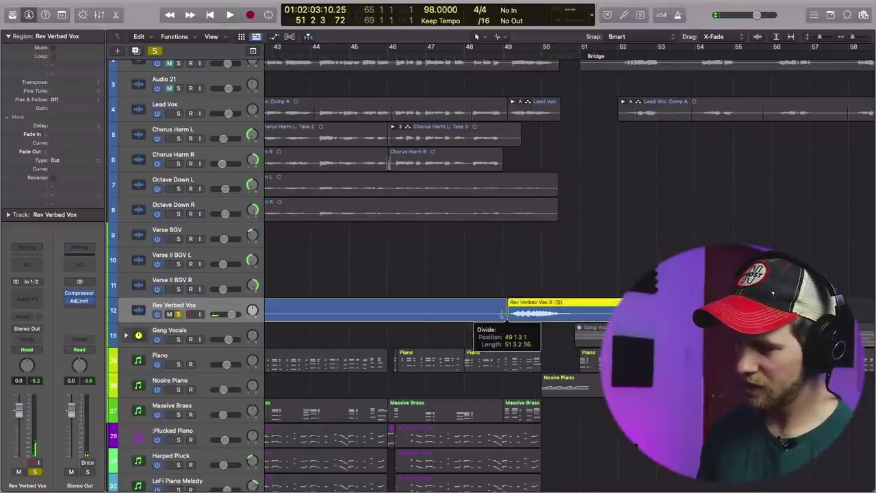
click(494, 313)
key(Delete)
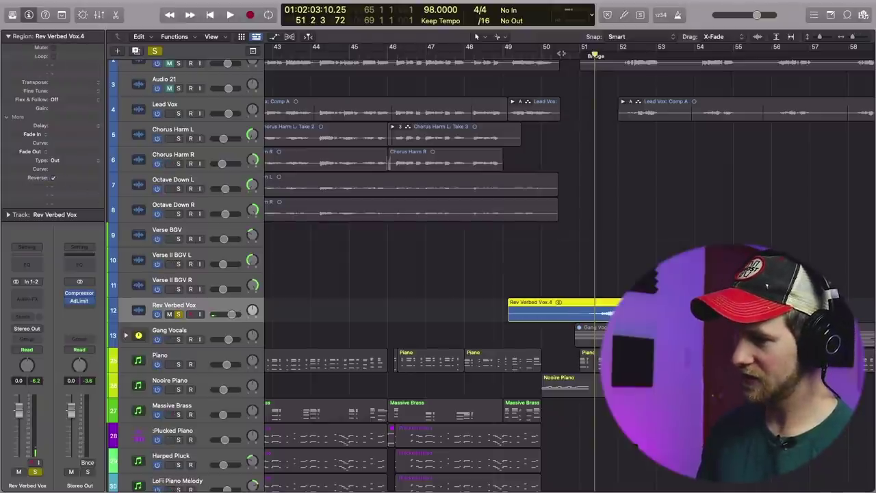
key(space)
click(587, 206)
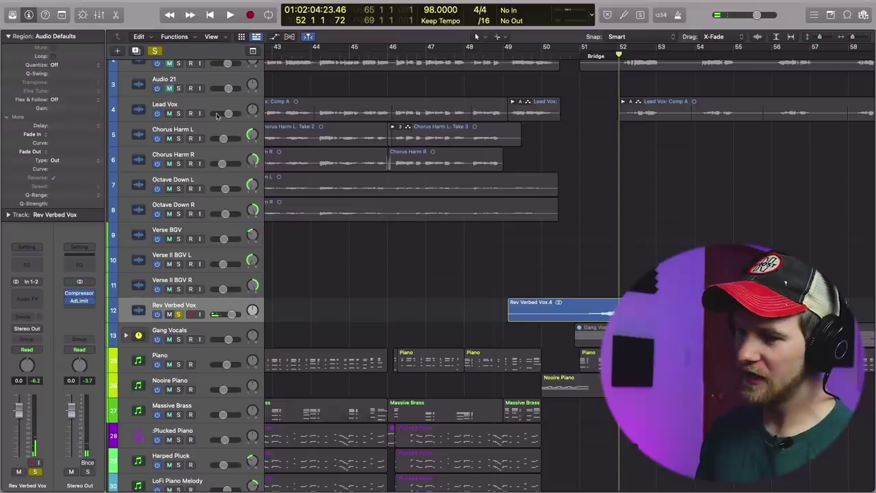
Step: Duplicate the Lead Vox track with a copy of its last phrase, place it below Rev Verbed Vox, and solo only the duplicate
click(217, 115)
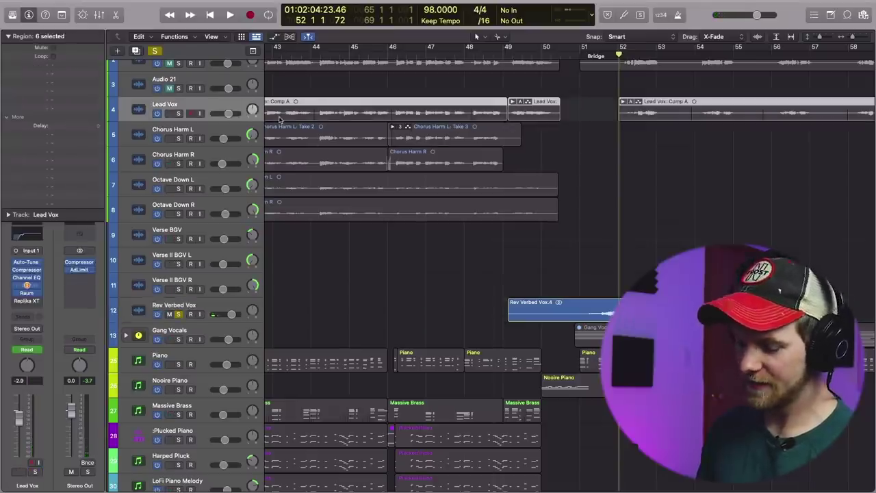
key(super+d)
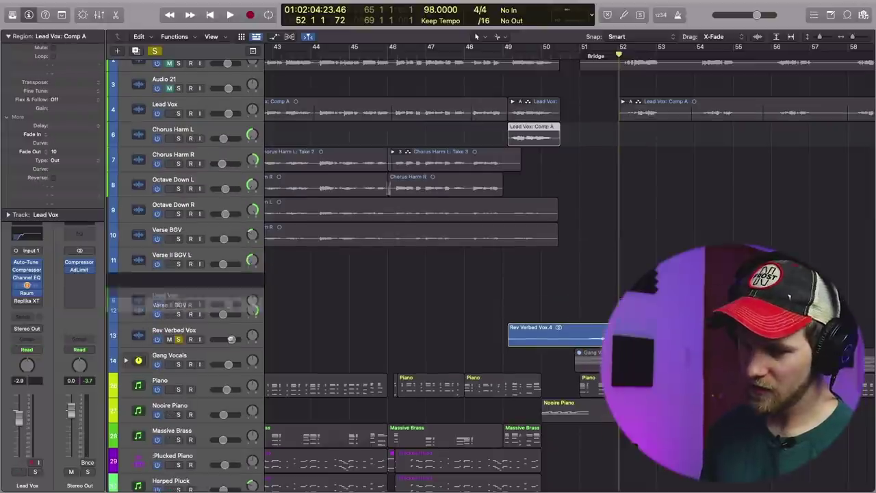
drag(230, 307, 230, 339)
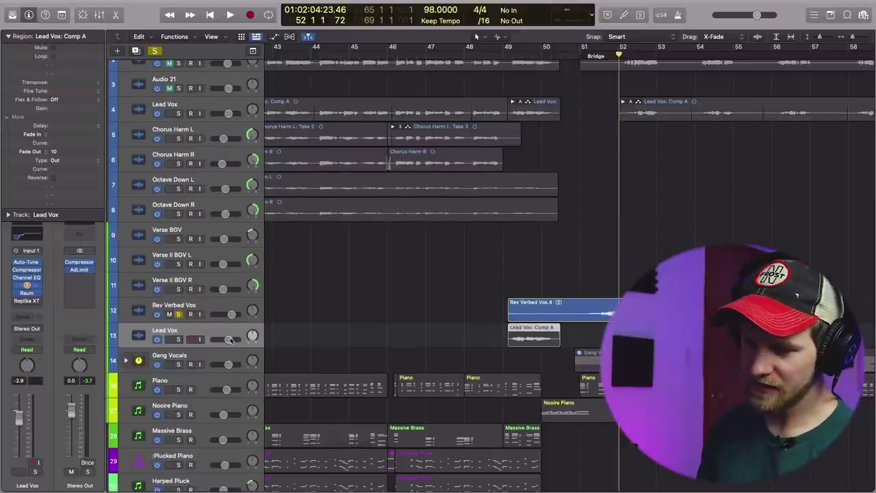
click(177, 340)
click(178, 314)
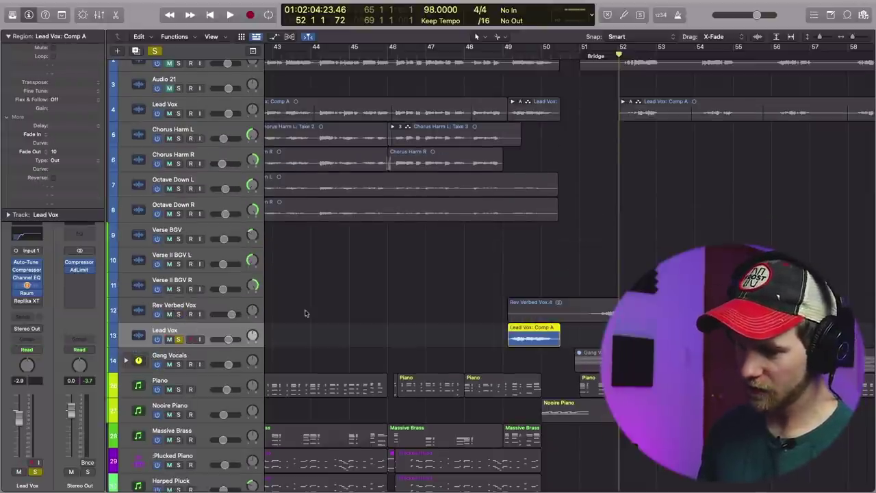
Step: Reverse the copied phrase on the duplicate Lead Vox track and play it back
click(53, 178)
key(space)
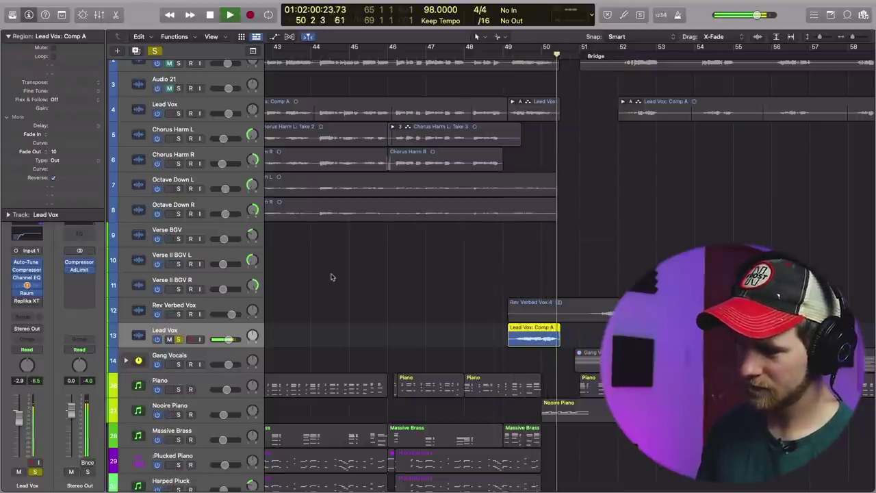
key(space)
Step: Raise Mix, Size and Decay in the duplicate Lead Vox track's Raum reverb and set Diffusion to 35.0% while auditioning
click(28, 293)
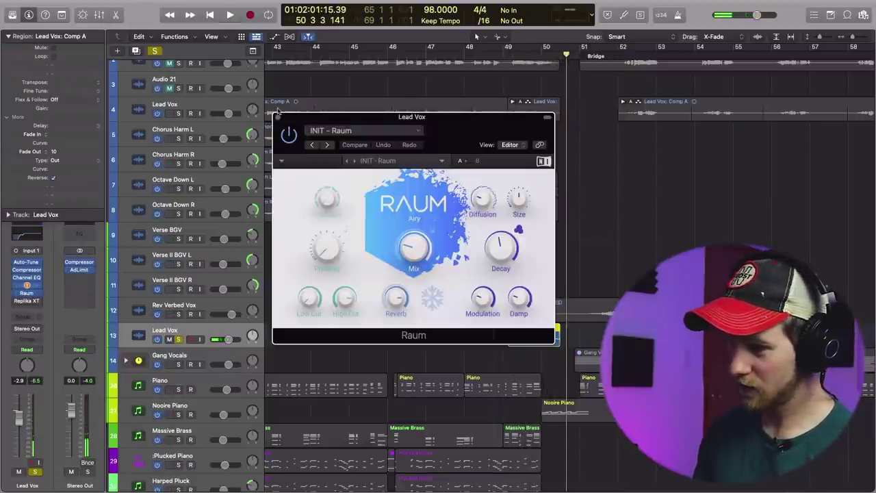
click(278, 116)
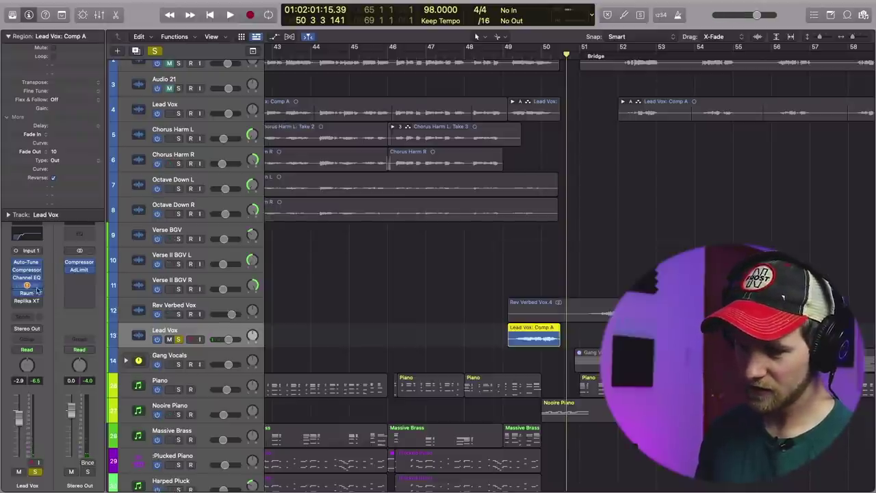
key(v)
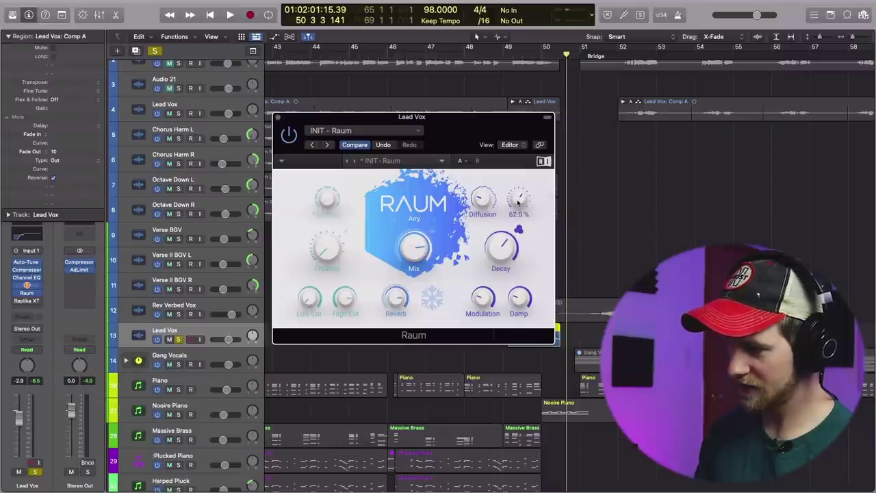
click(514, 58)
key(space)
drag(501, 119, 414, 63)
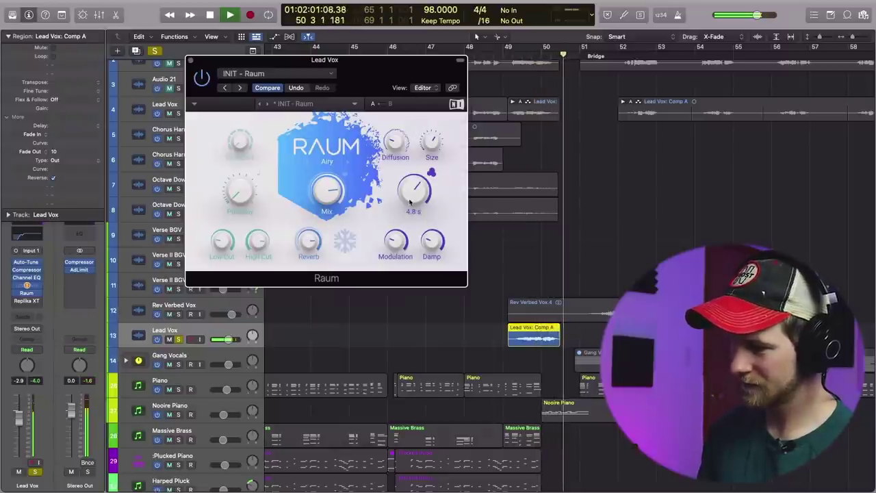
key(space)
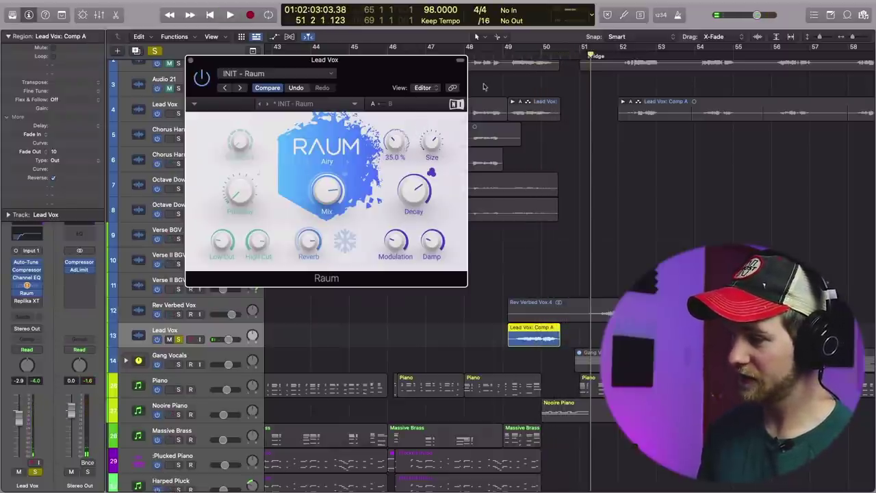
Step: Bounce the reversed vocal with its reverb in place as Rev Verbed Vox 2, and solo the new track during playback
key(ctrl+b)
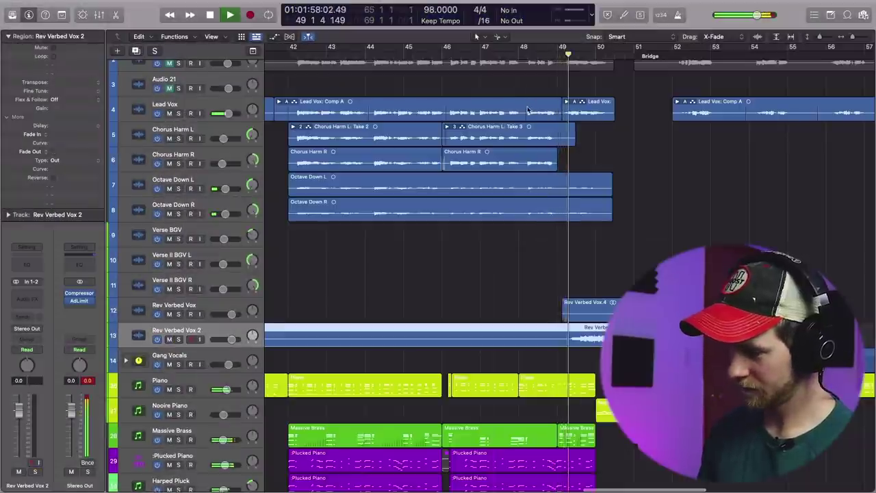
click(546, 162)
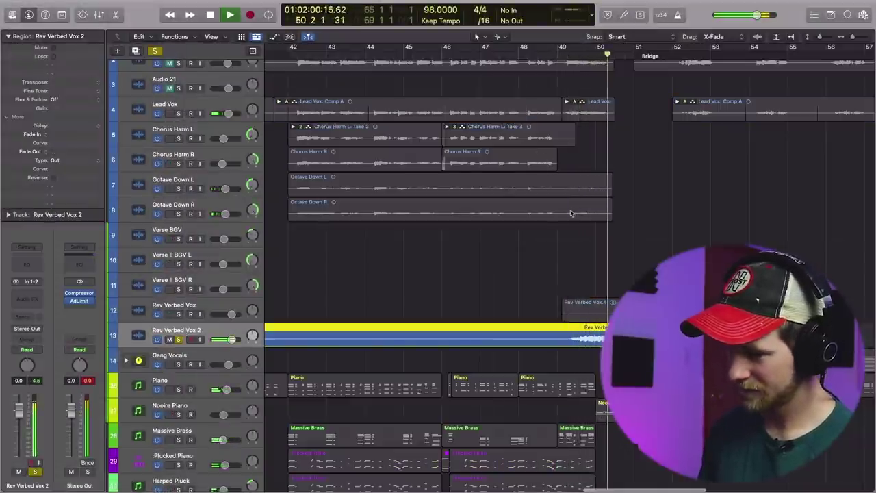
Step: Cut off the silent start of the Rev Verbed Vox 2 region, reverse the remaining audio and play it back
click(570, 338)
click(530, 336)
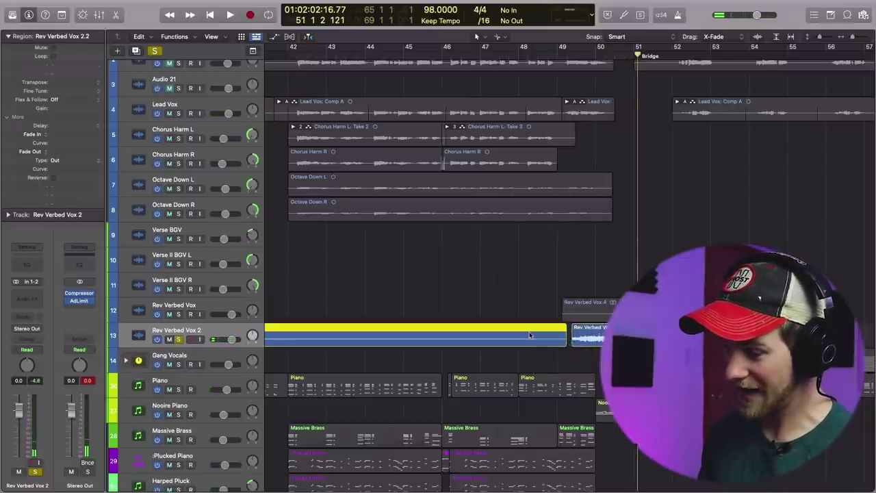
key(Delete)
key(space)
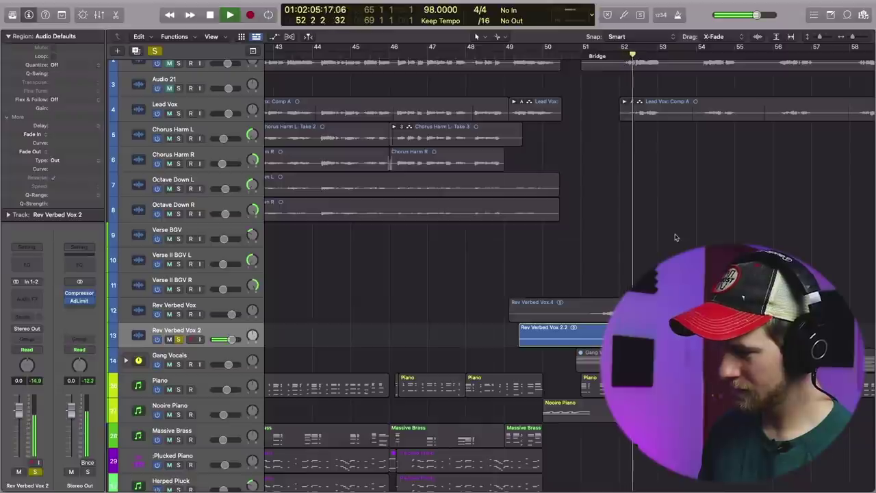
key(space)
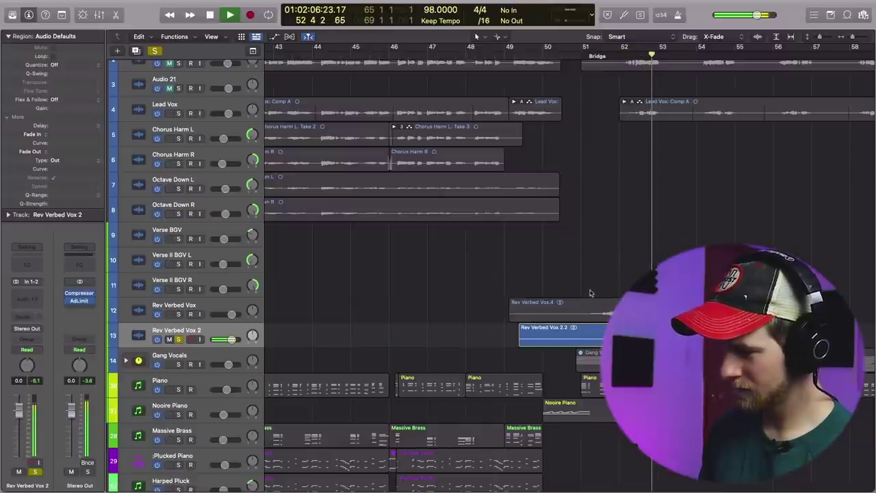
Step: Align the reversed Rev Verbed Vox 2 region with the start of the Rev Verbed Vox region and compare both tracks soloed
drag(557, 335, 547, 335)
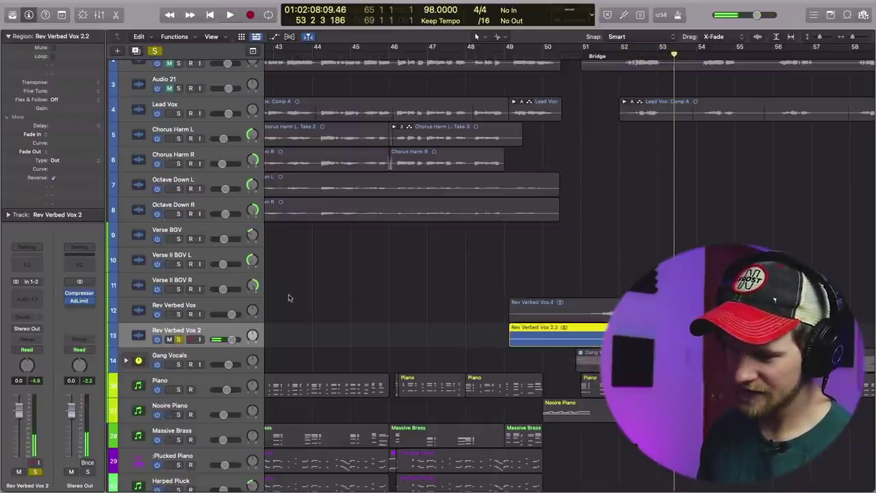
click(179, 314)
click(178, 339)
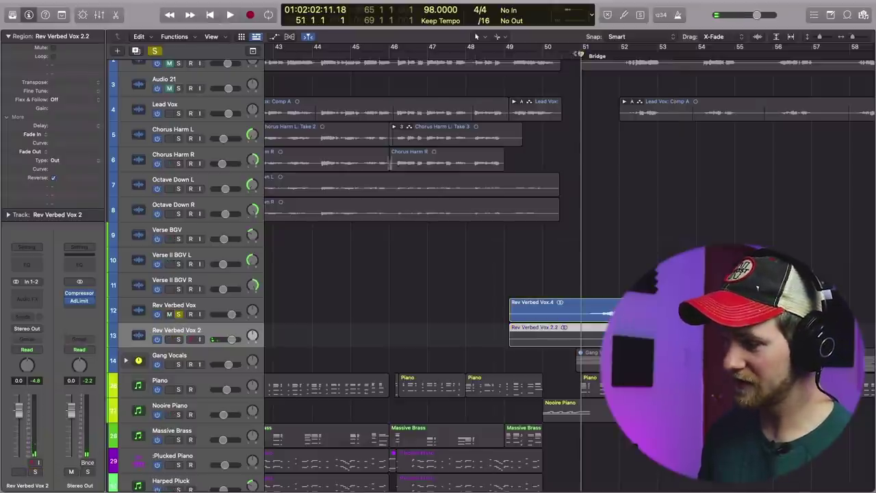
key(space)
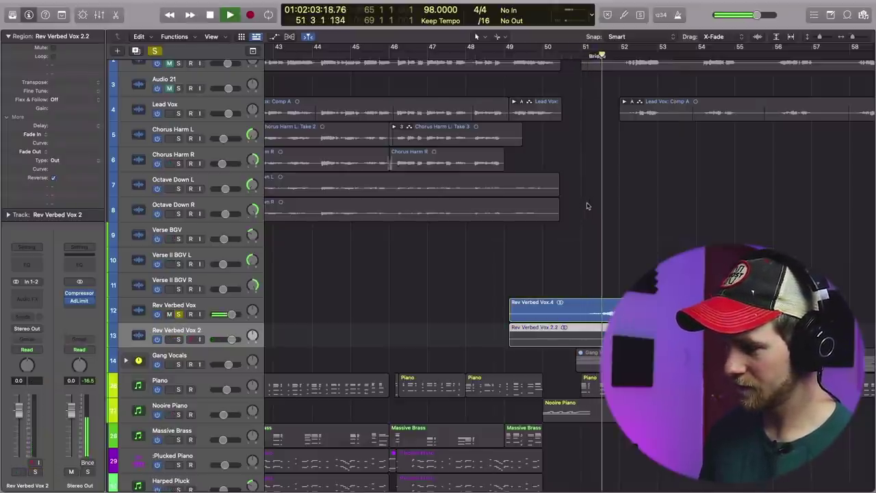
key(space)
key(s)
key(Up)
key(s)
key(space)
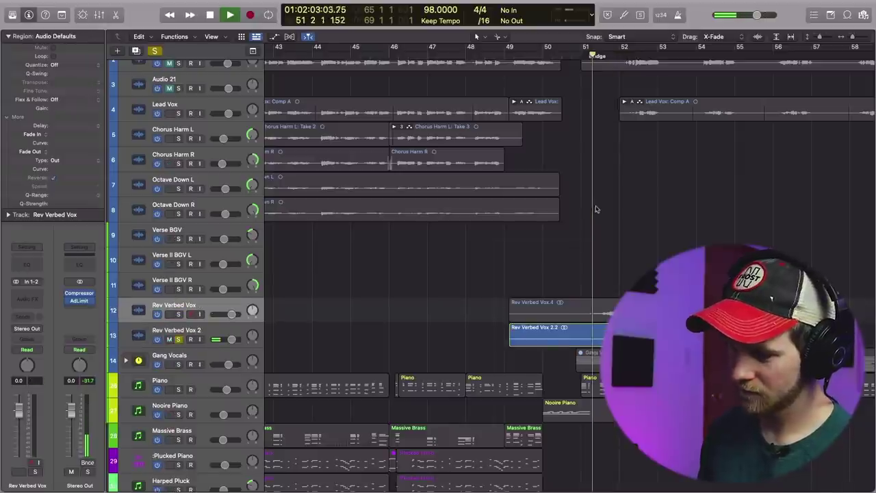
key(space)
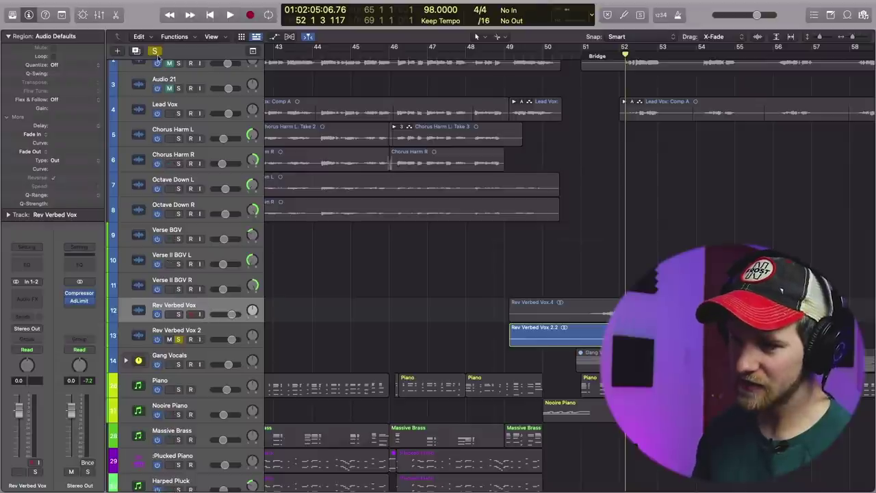
Step: Clear all solos, mute the Rev Verbed Vox track and check the Rev Verbed Vox 2 region against the bridge entry
click(154, 50)
key(super+Left)
key(super+Left)
key(super+Left)
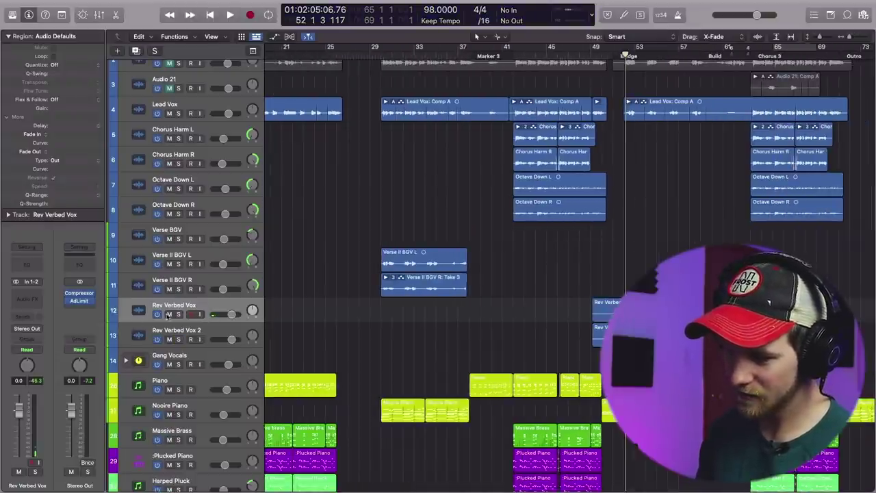
drag(623, 336, 511, 336)
key(super+Right)
key(super+Right)
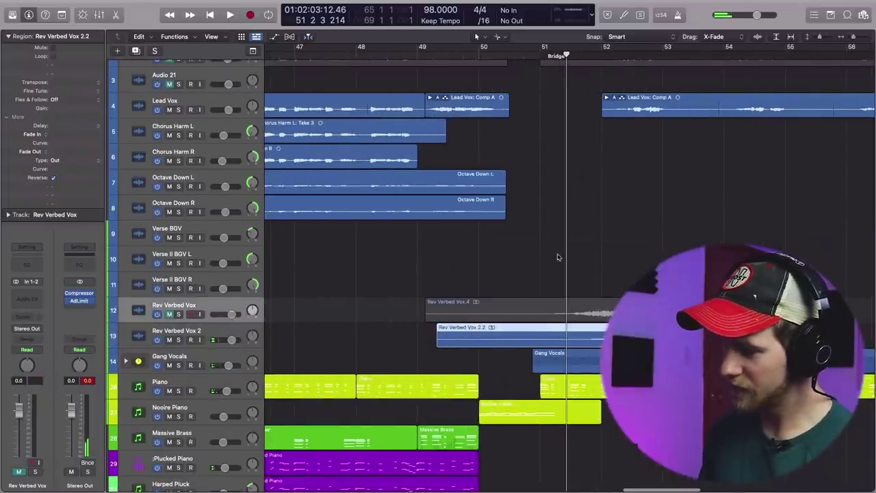
click(554, 265)
Step: Shift the Rev Verbed Vox 2 region earlier, split it at bar 51, delete the part after it and play the transition
click(539, 77)
drag(598, 336, 547, 338)
super+double_click(544, 338)
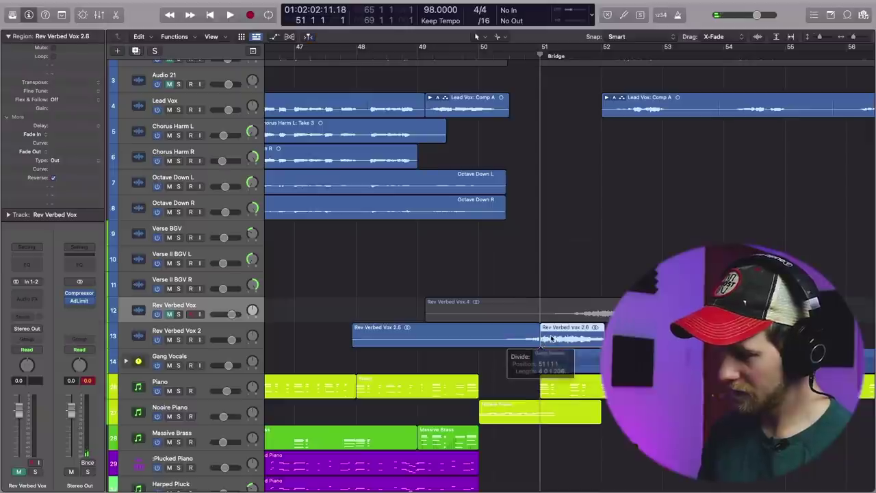
key(Delete)
key(space)
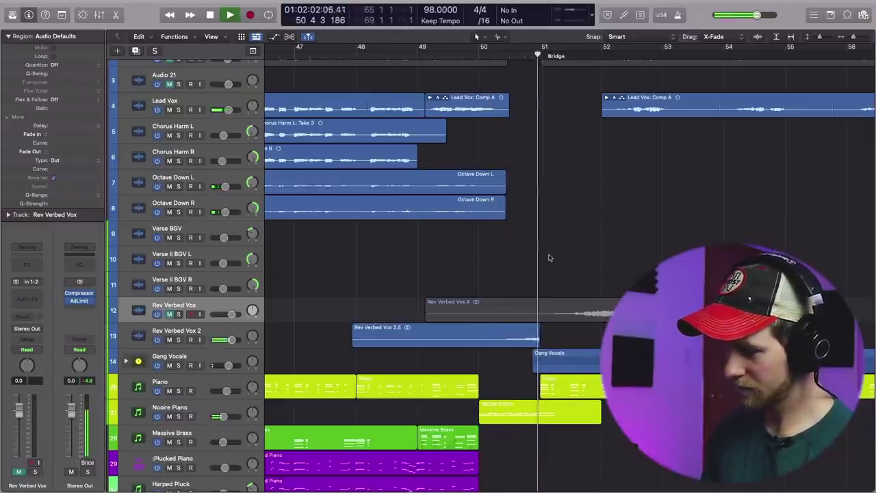
key(space)
Step: Place the Rev Verbed Vox 2 track directly below Lead Vox, end its region just past bar 52 and audition the vocal entry
drag(185, 335, 184, 130)
drag(515, 133, 567, 123)
key(space)
click(661, 205)
key(super+Right)
key(super+Right)
key(super+Right)
key(super+Right)
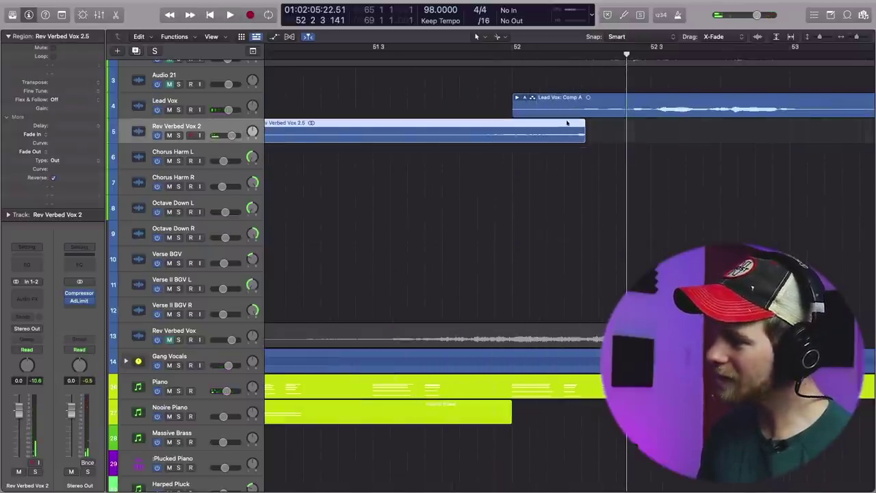
click(506, 52)
key(space)
click(598, 191)
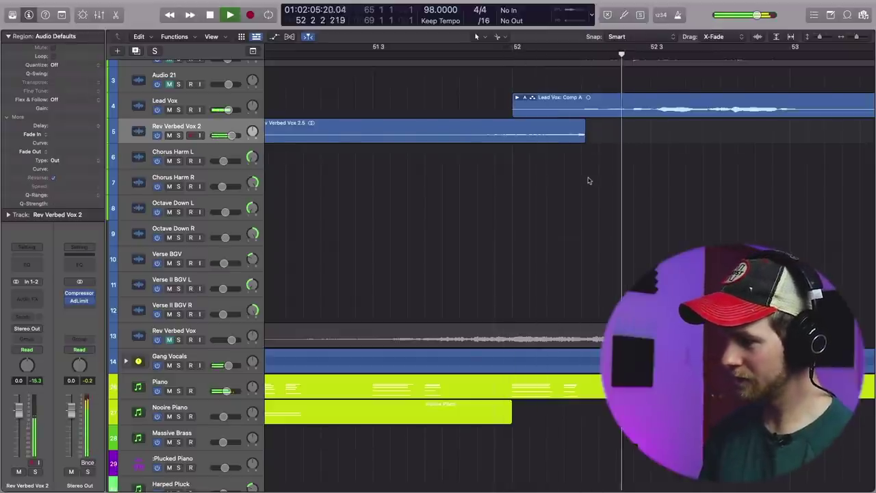
ctrl+alt+click(587, 178)
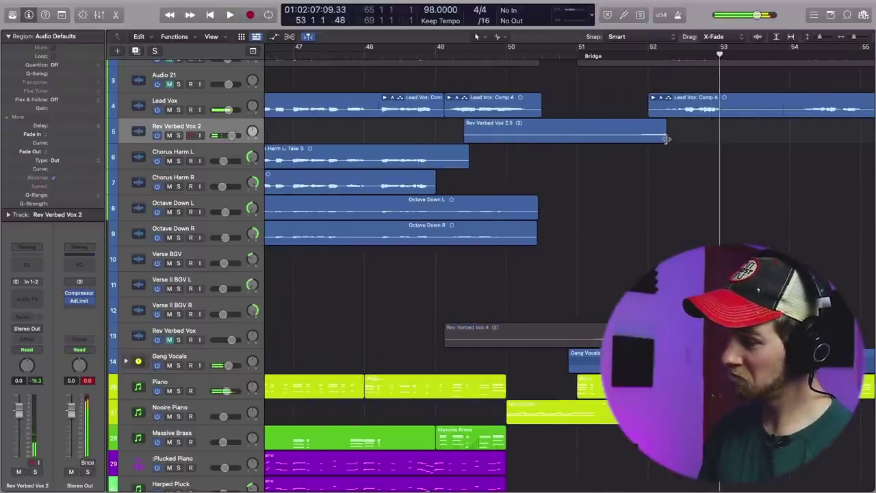
Step: Trim the start of the Rev Verbed Vox 2 region to just after bar 50, with a fade-in of 268, and audition it
mouse_move(668, 138)
mouse_down()
mouse_move(703, 138)
mouse_move(667, 139)
mouse_up()
drag(465, 136, 544, 139)
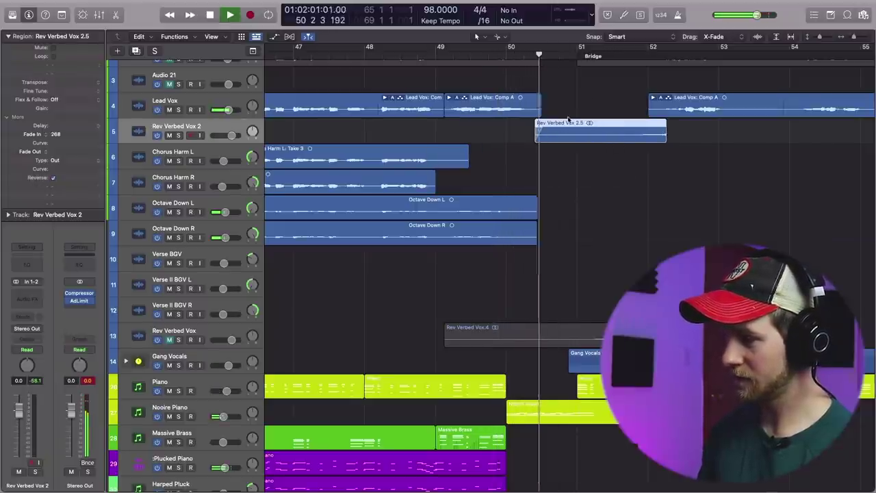
click(613, 192)
scroll(613, 192, right, 2)
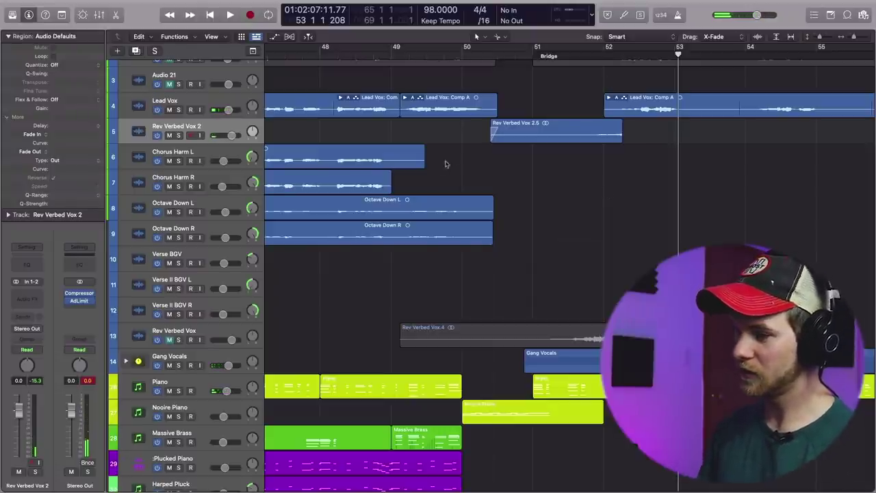
Step: Move the Rev Verbed Vox 2 region earlier to lead into bar 51, and cut off and delete the tail past it
drag(620, 138, 528, 129)
key(super+Right)
drag(698, 138, 687, 138)
key(super+Right)
scroll(701, 141, right, 3)
scroll(700, 141, right, 3)
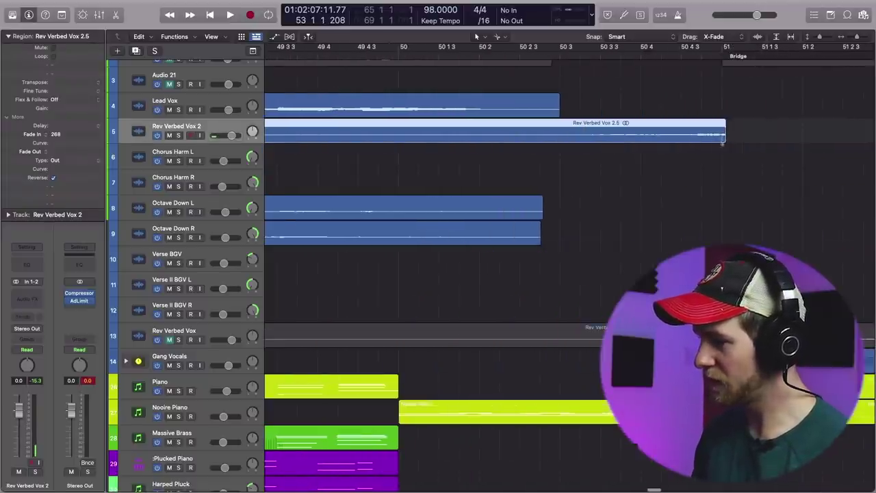
double_click(722, 139)
key(BackSpace)
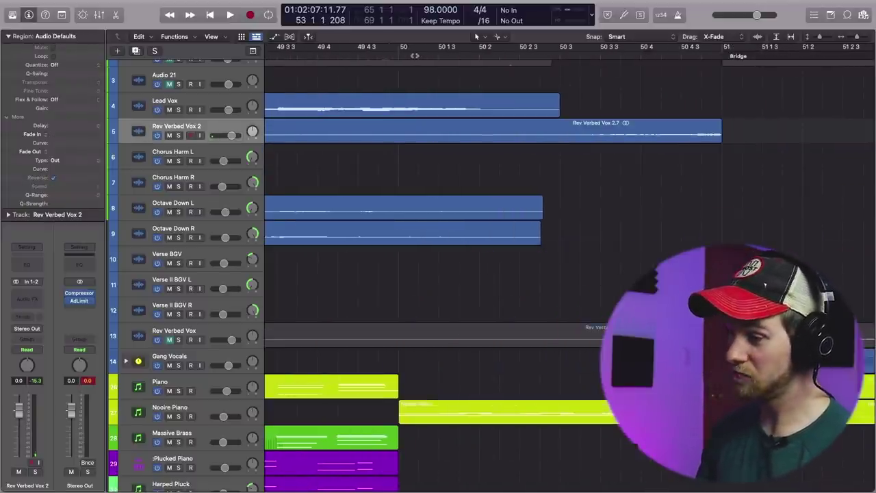
Step: Split the Rev Verbed Vox 2 region at bar 50 and delete the part before it during playback
key(super+Left)
key(space)
double_click(435, 135)
click(404, 130)
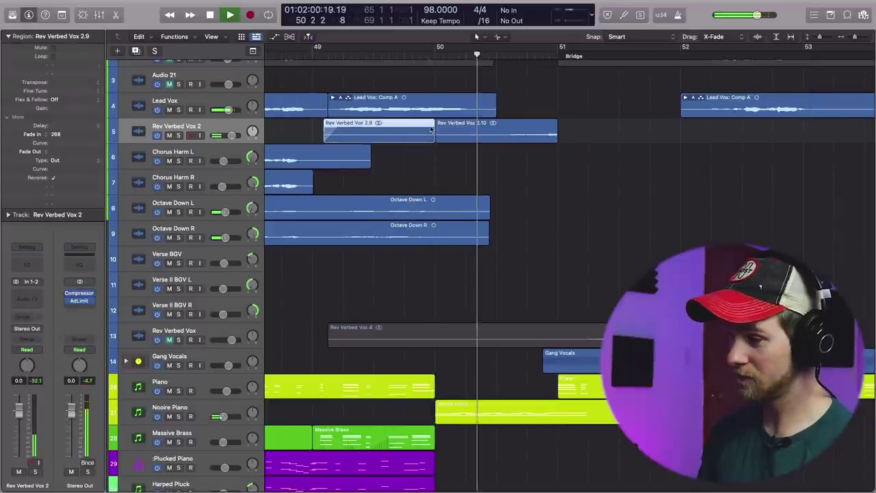
key(BackSpace)
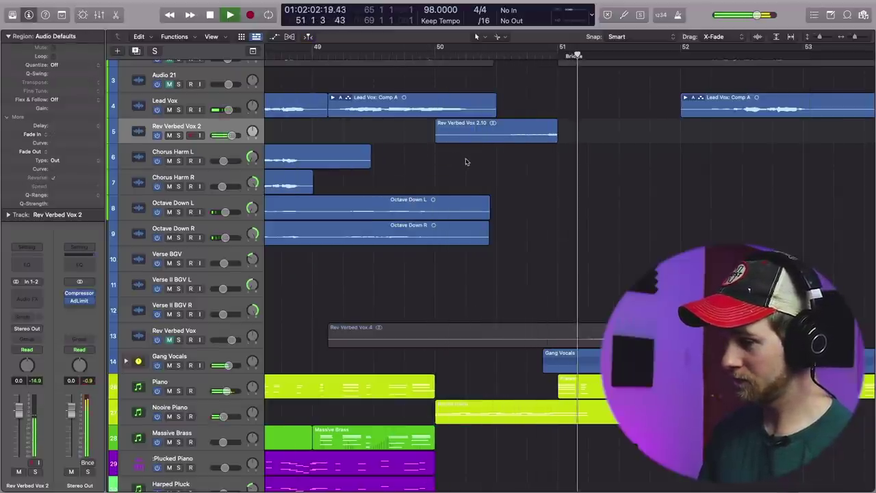
key(space)
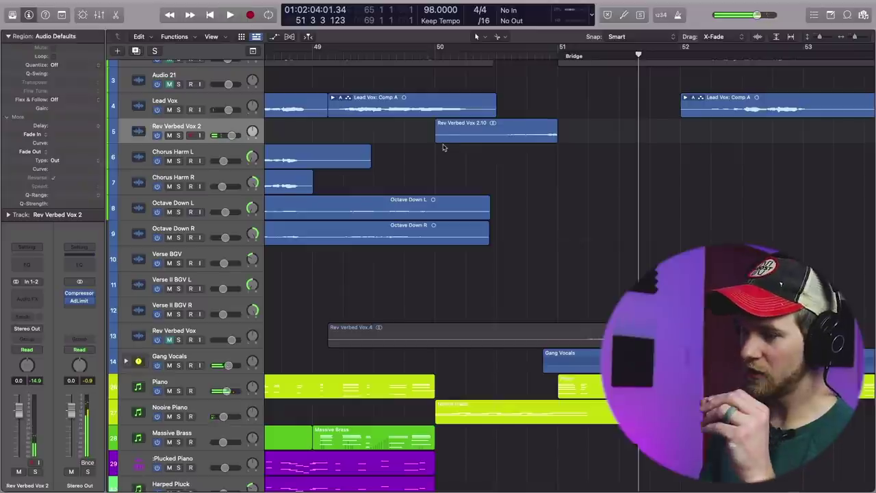
Step: Place the playhead at bar 50 and insert the Raum reverb on the Rev Verbed Vox 2 track
click(432, 56)
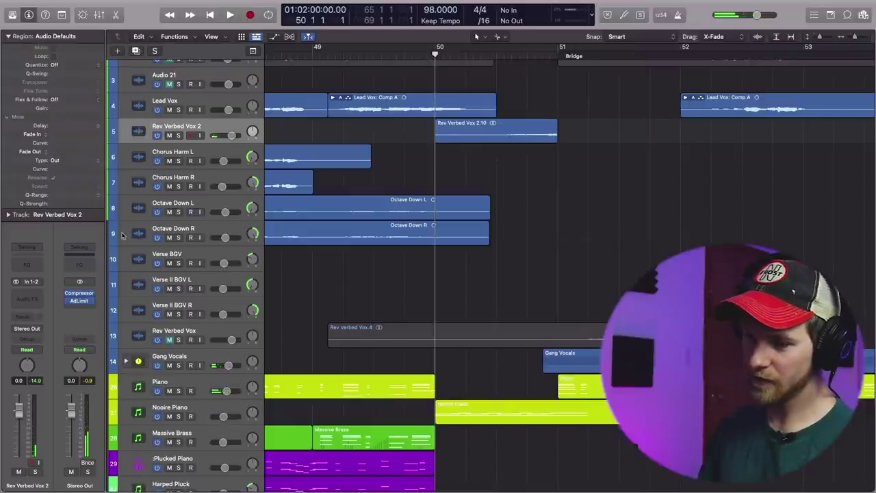
click(28, 301)
mouse_move(41, 317)
click(93, 318)
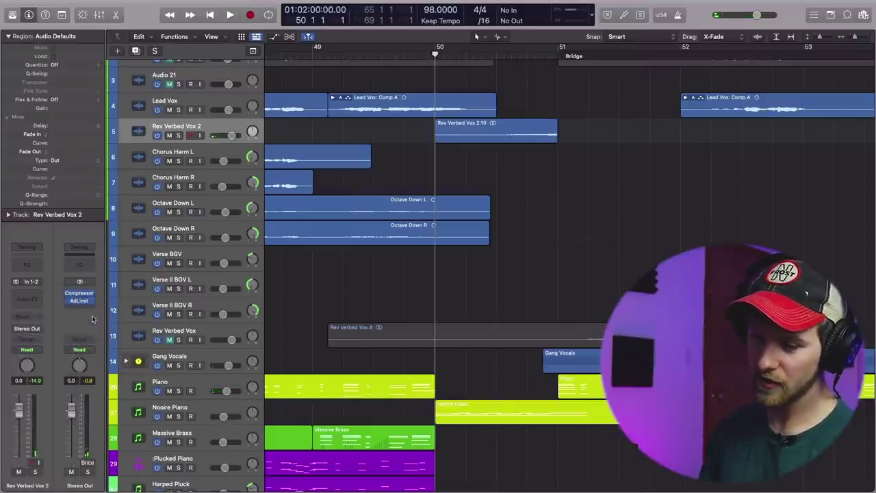
click(35, 296)
click(96, 319)
drag(507, 132, 421, 147)
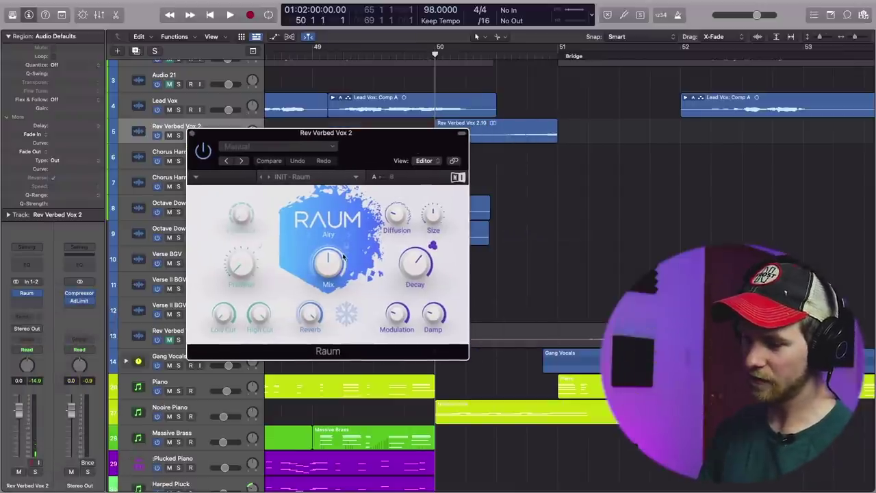
Step: Adjust Raum's Mix on Rev Verbed Vox 2 to slightly above 50% while auditioning the bridge entry, and close the plug-in
key(space)
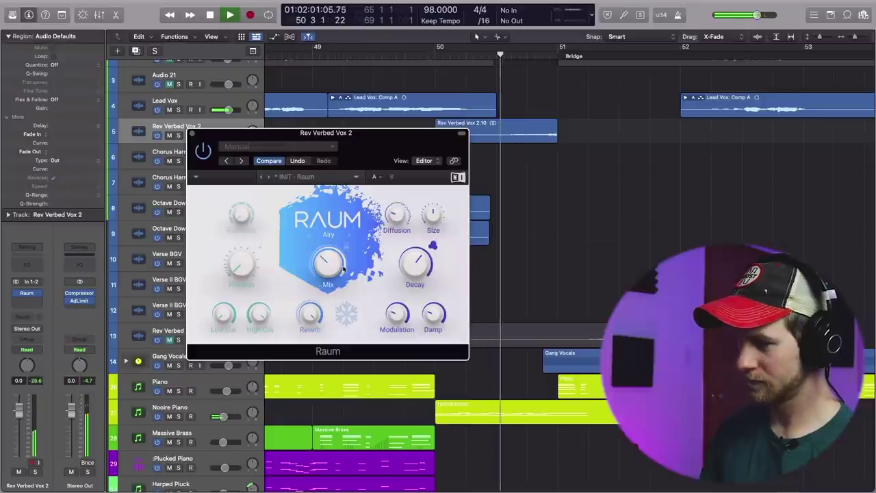
drag(333, 274, 326, 258)
click(530, 55)
key(space)
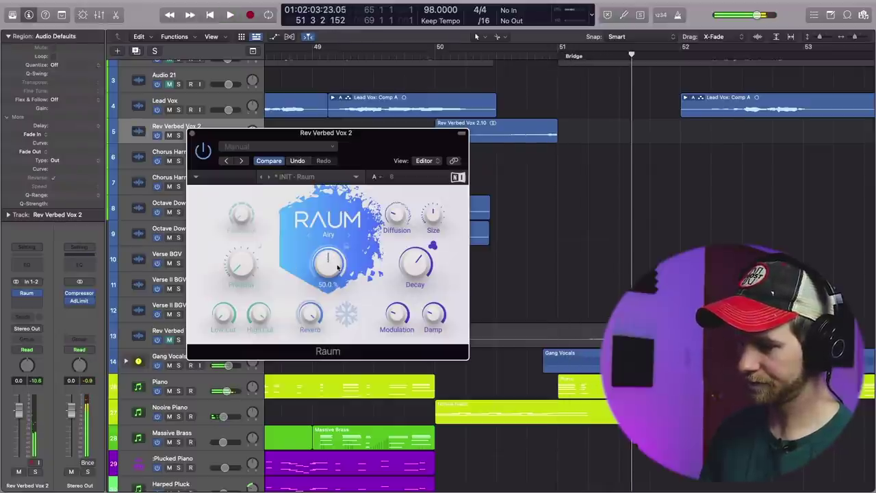
click(545, 59)
key(space)
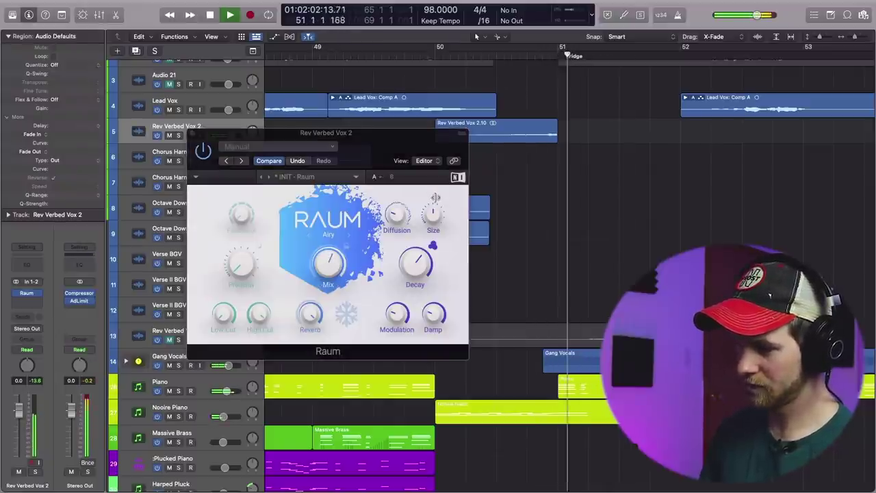
click(192, 133)
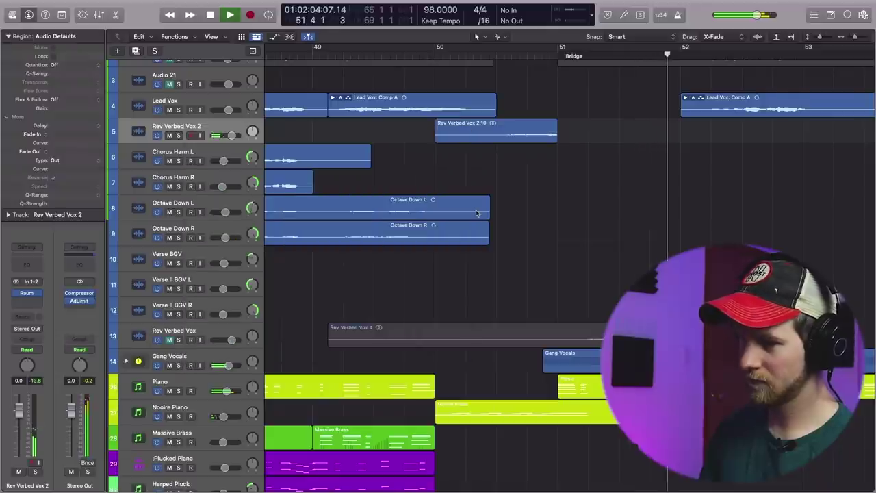
Step: Move the Rev Verbed Vox 2 track back below Rev Verbed Vox and play the transition into the bridge
key(super+Left)
key(super+Left)
key(space)
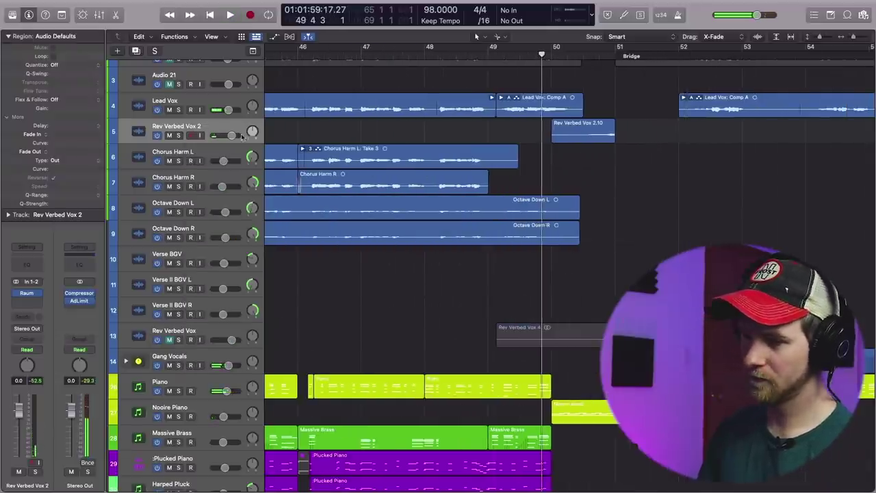
drag(247, 137, 367, 323)
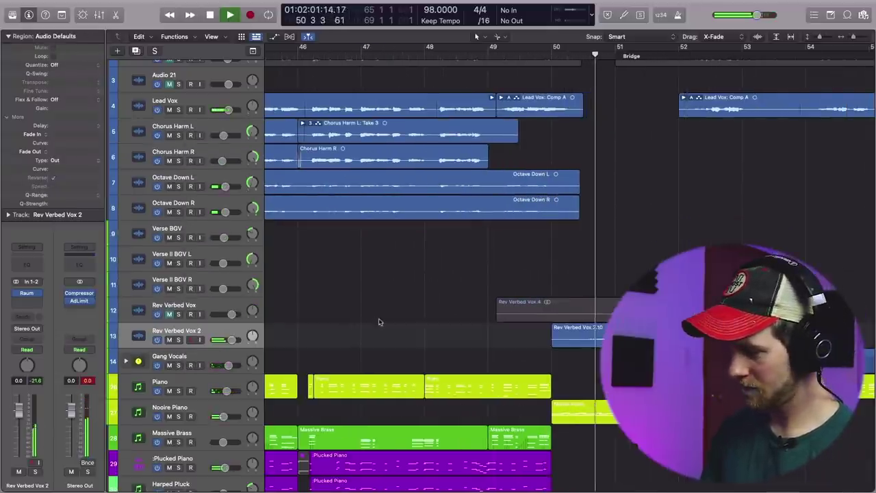
scroll(431, 294, right, 3)
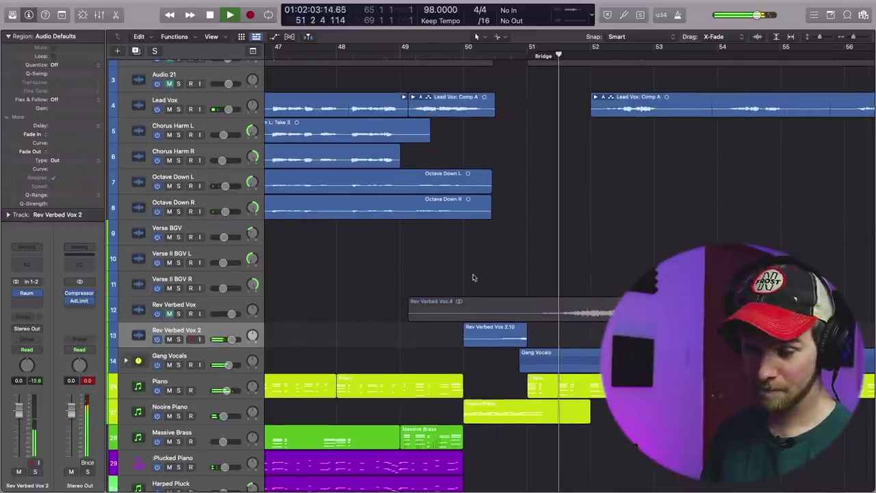
scroll(472, 277, left, 1)
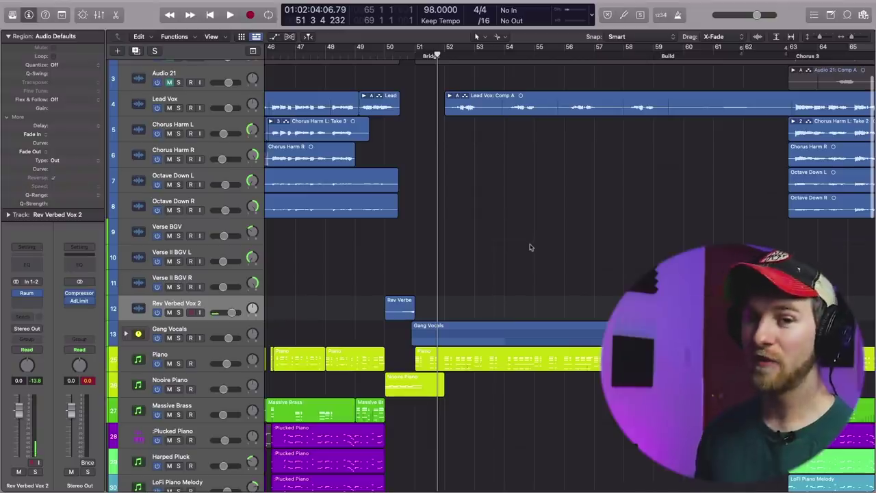
scroll(529, 247, down, 5)
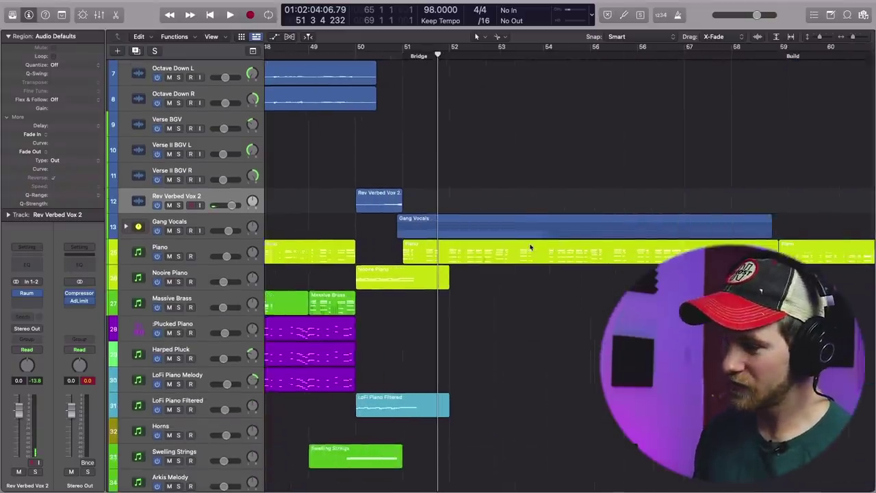
scroll(529, 247, down, 3)
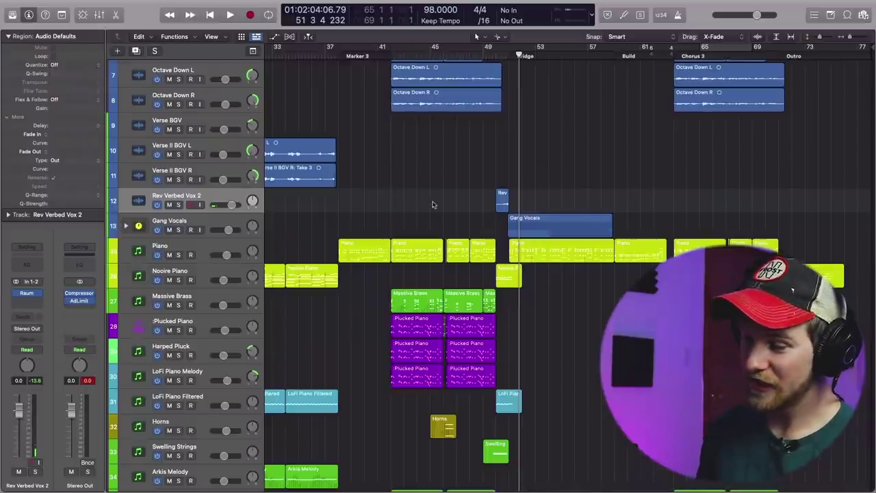
Step: Create a software instrument track with Komplete Kontrol, browse to Rise & Hit's 02 - Hybrid Orchestra presets, and hide the Library
key(alt+super+n)
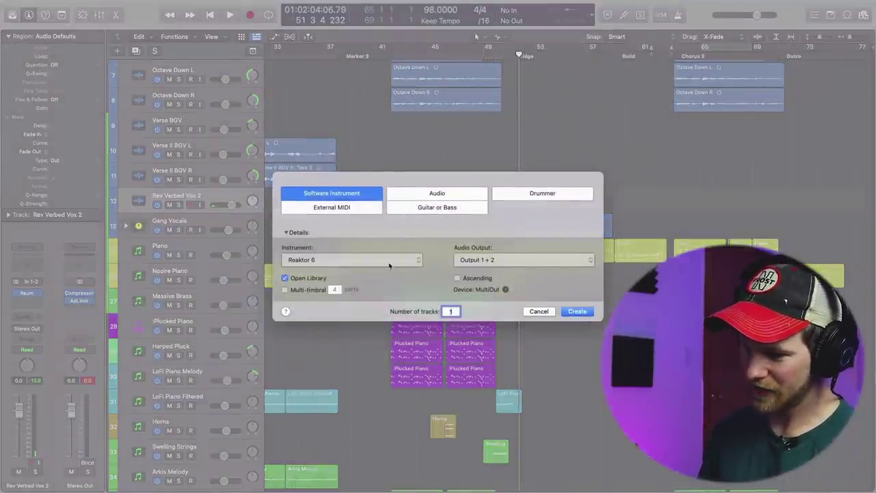
click(390, 263)
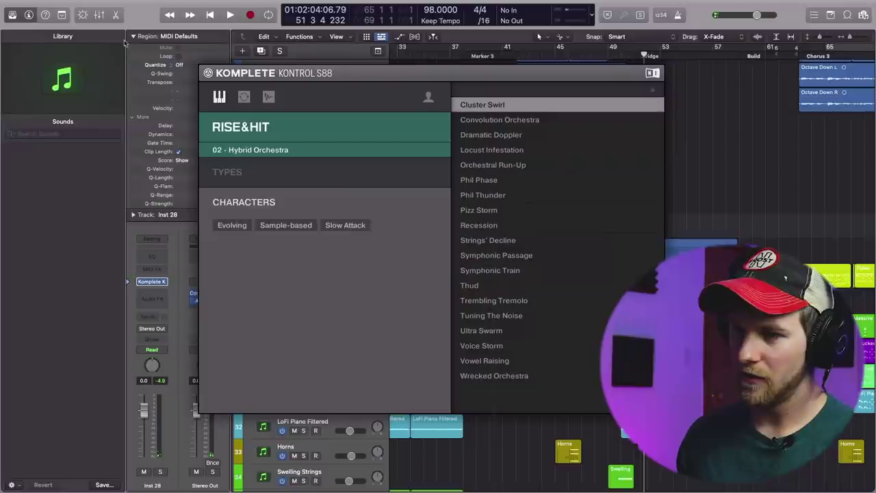
click(17, 16)
drag(347, 76, 203, 25)
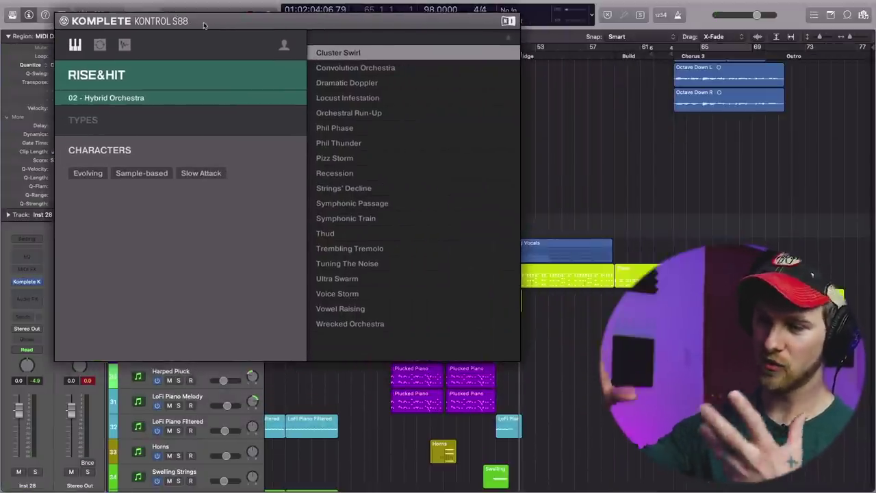
Step: Place the playhead shortly before Chorus 3 and play the transition from the build into the chorus
click(653, 56)
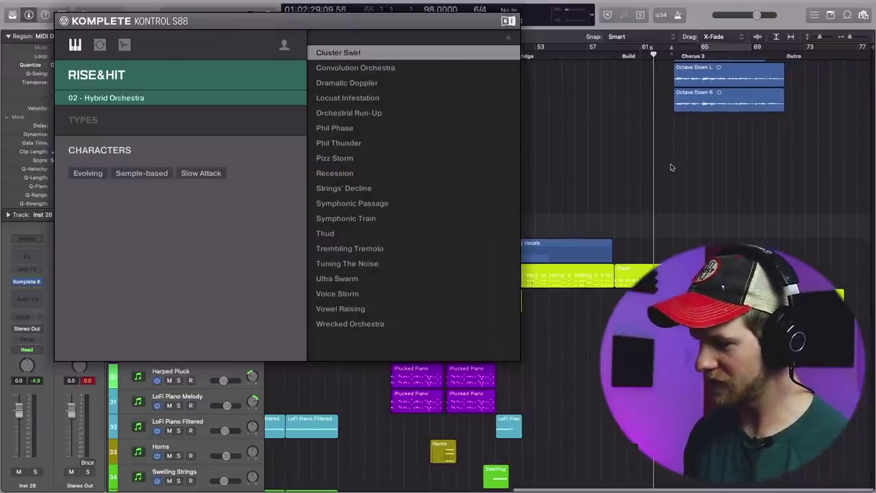
key(super+Right)
key(super+Right)
key(super+Right)
key(super+Right)
key(space)
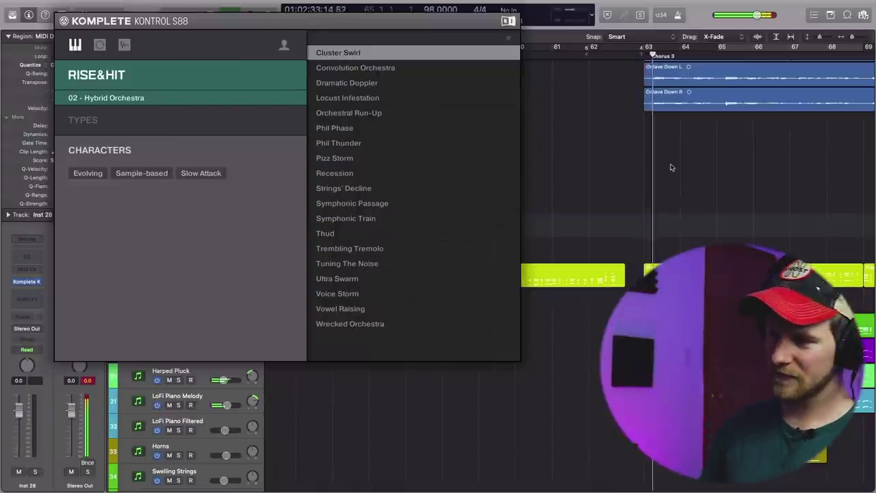
Step: Audition the Hybrid Orchestra presets one after another and load Symphonic Train on the Inst 28 track
key(Down)
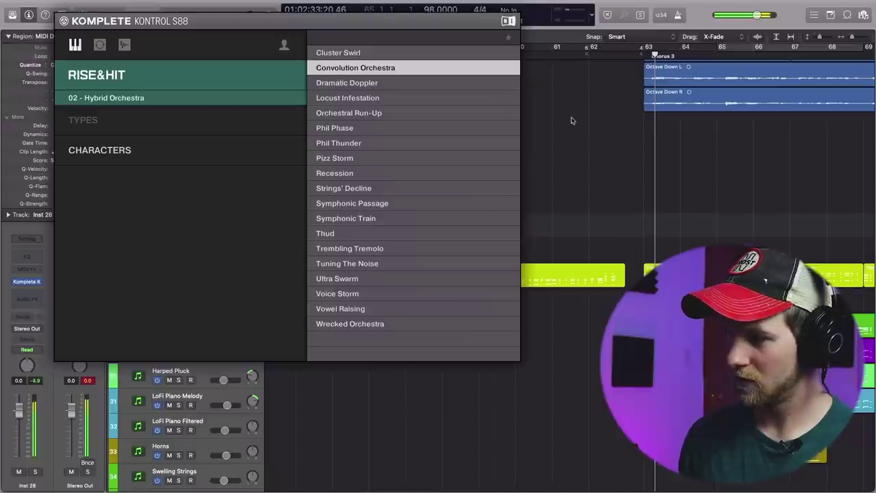
key(Down)
key(Down)
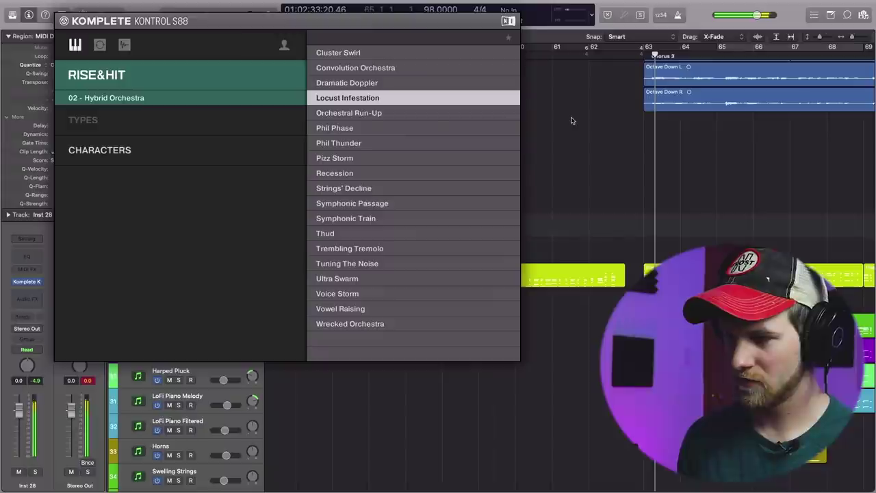
key(Down)
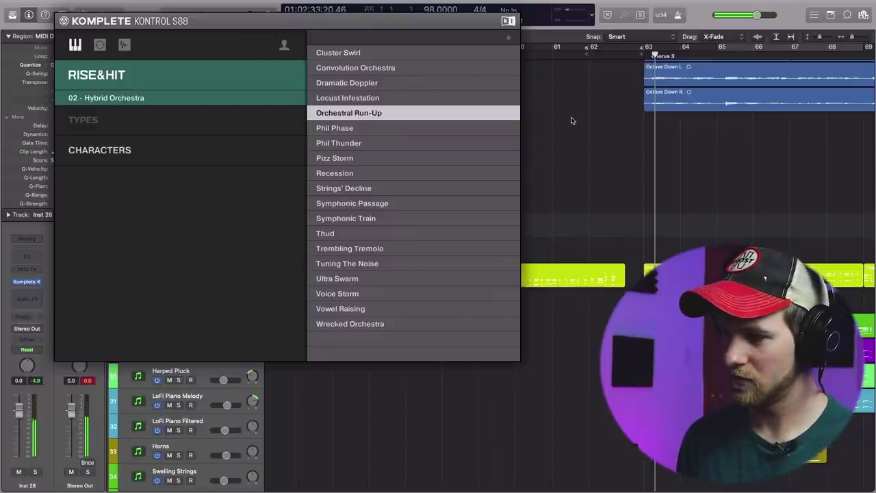
key(Down)
key(Down)
key(Down)
key(Down)
key(Down)
key(Down)
key(Down)
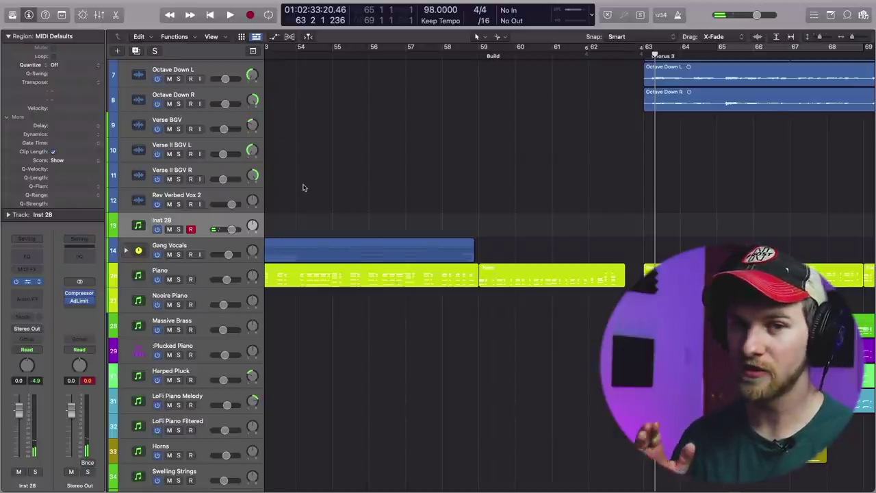
Step: Show the Komplete Kontrol window, examine the rise time of the Symphonic Train preset, and close the window
key(v)
drag(487, 119, 360, 14)
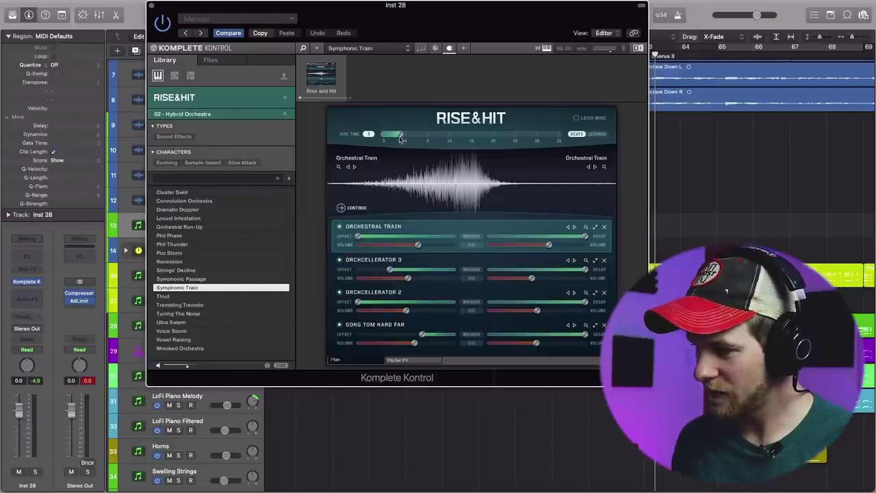
click(150, 5)
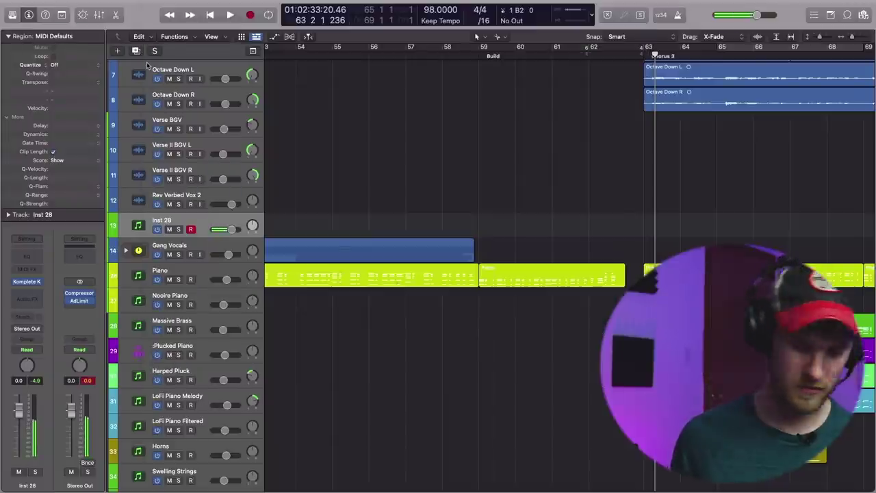
Step: Record one sustained Symphonic Train note on Inst 28 leading from bar 62 into Chorus 3 at bar 63
click(650, 53)
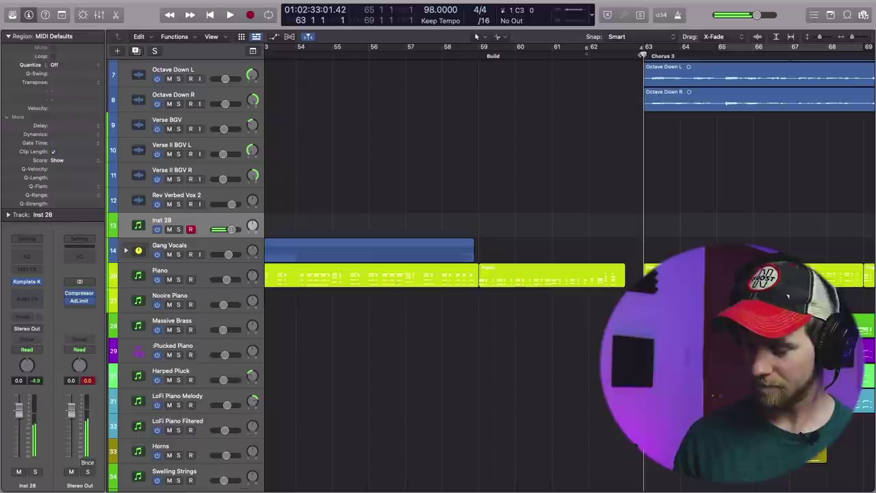
key(space)
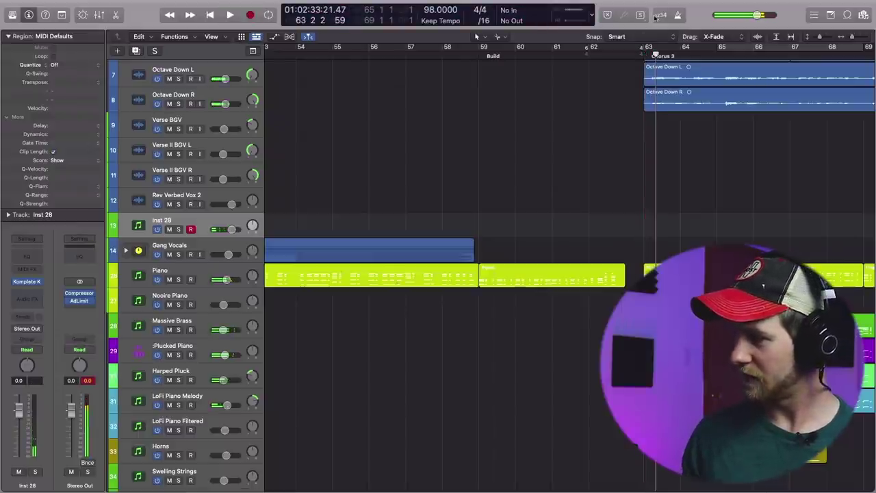
click(641, 53)
key(r)
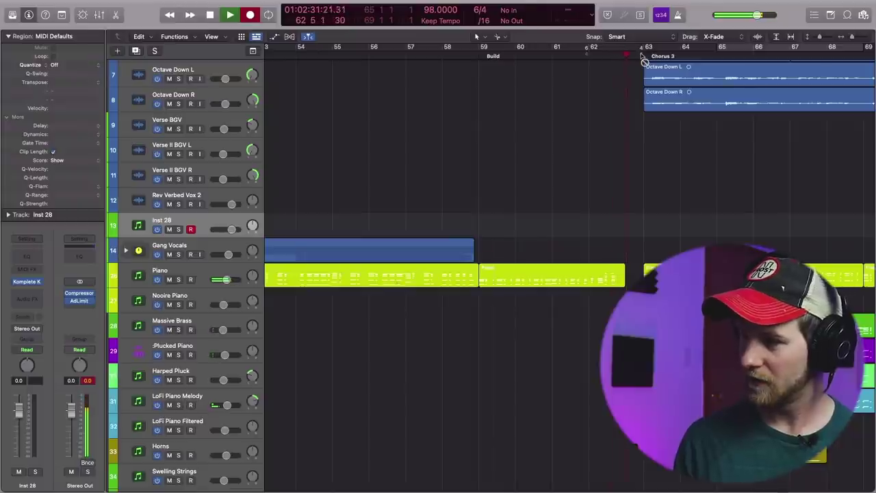
key(space)
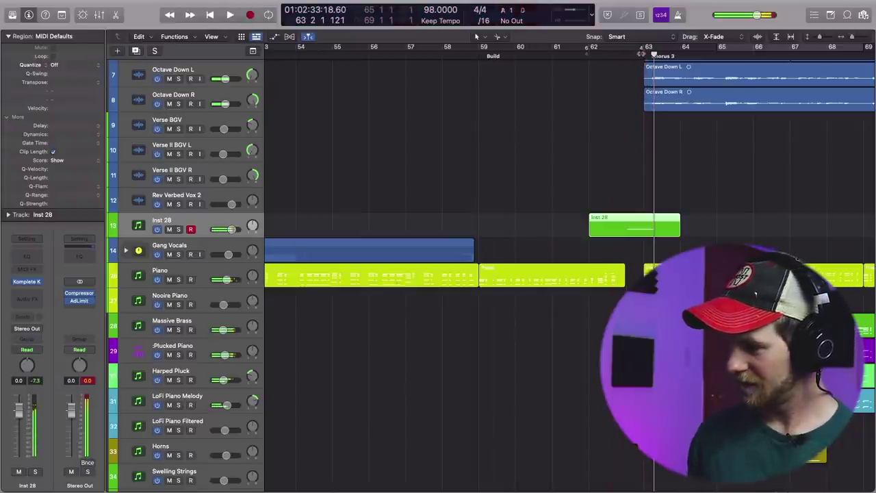
Step: Shift the recorded C3 note slightly earlier in the Piano Roll, play it into Chorus 3, and close the editor
double_click(646, 227)
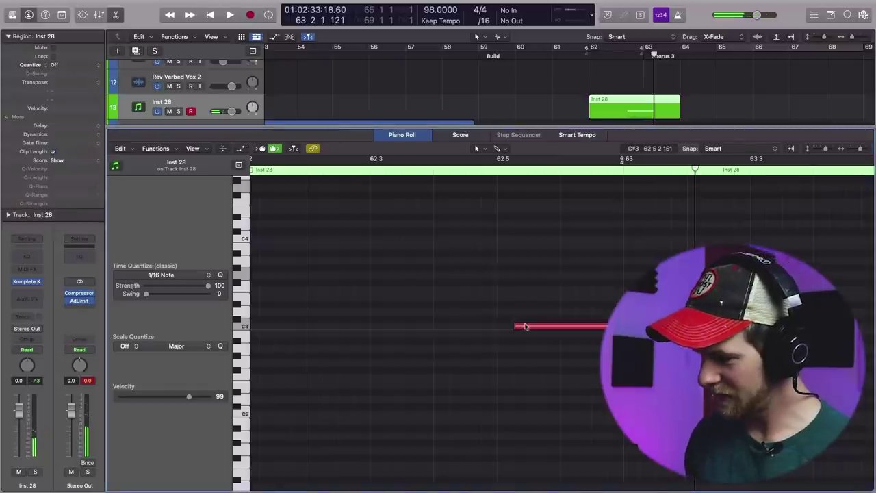
drag(526, 328, 553, 332)
key(space)
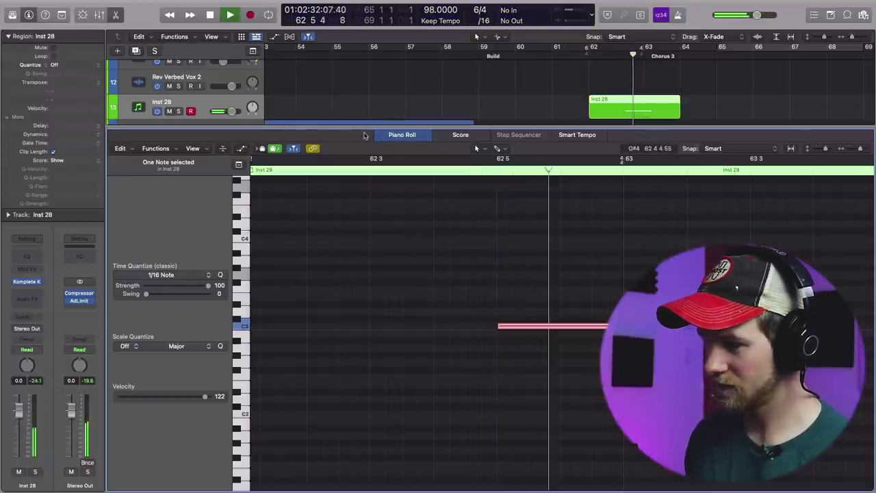
key(e)
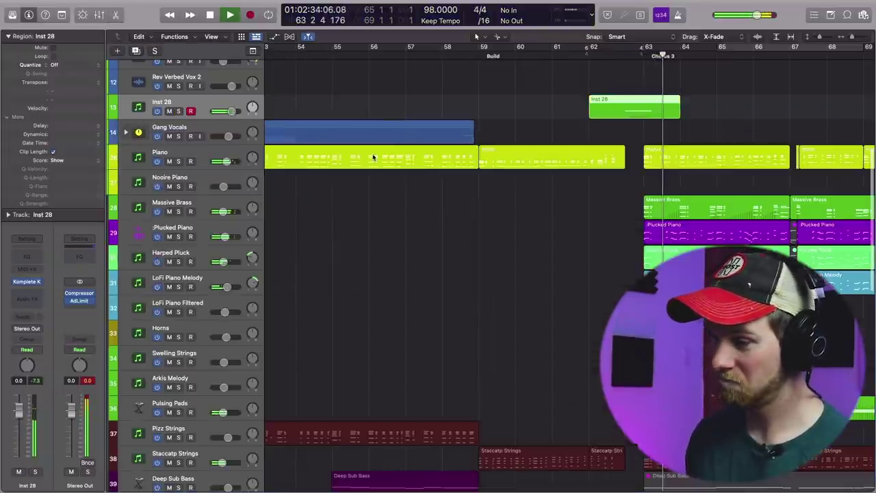
key(space)
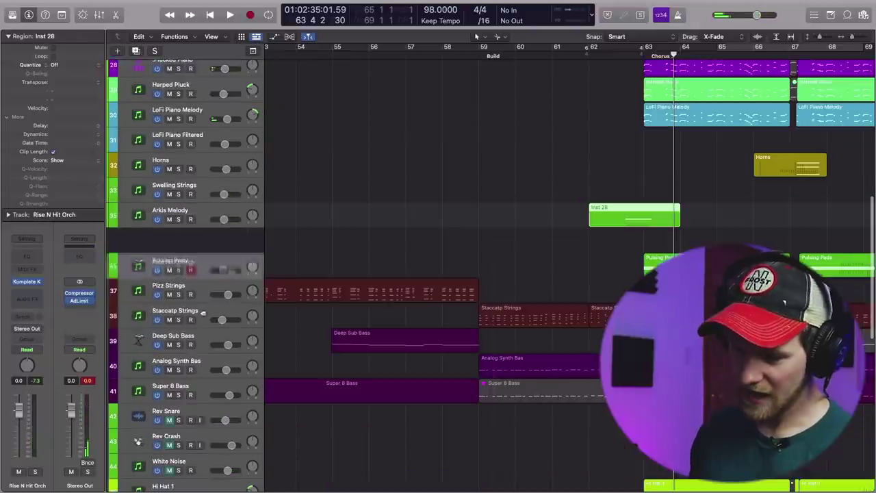
Step: Name the Inst 28 track Rise N Hit Orch and move it between Super 8 Bass and Rev Snare
drag(202, 311, 231, 393)
scroll(231, 393, down, 3)
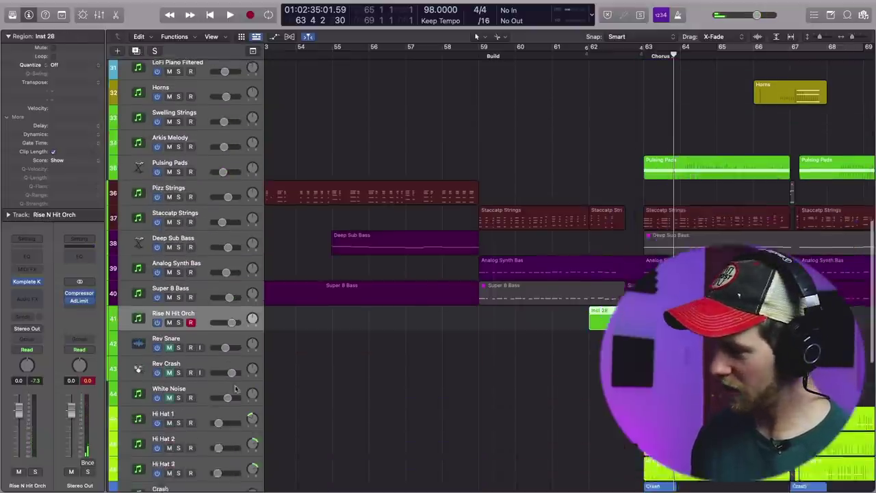
scroll(500, 318, down, 10)
Step: Select the Risn N Hit track, listen to its region soloed into Chorus 3, and turn the solo off again
click(220, 374)
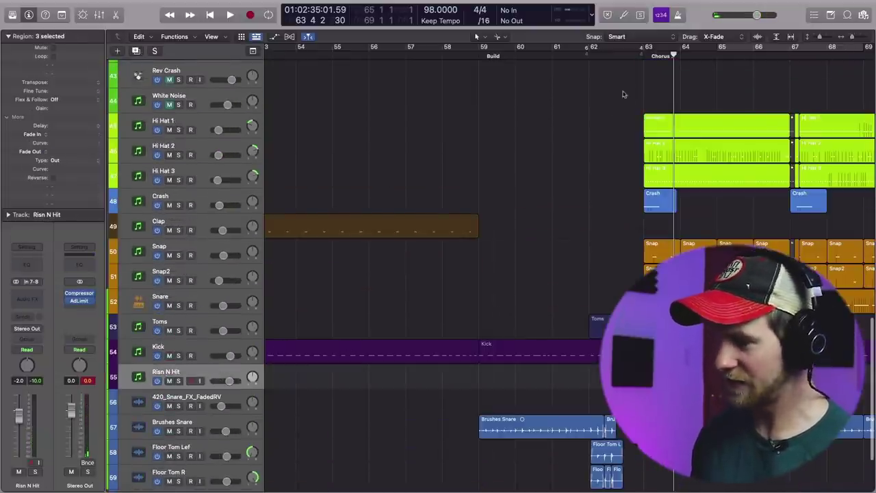
click(611, 56)
scroll(602, 170, right, 3)
click(540, 56)
key(s)
key(space)
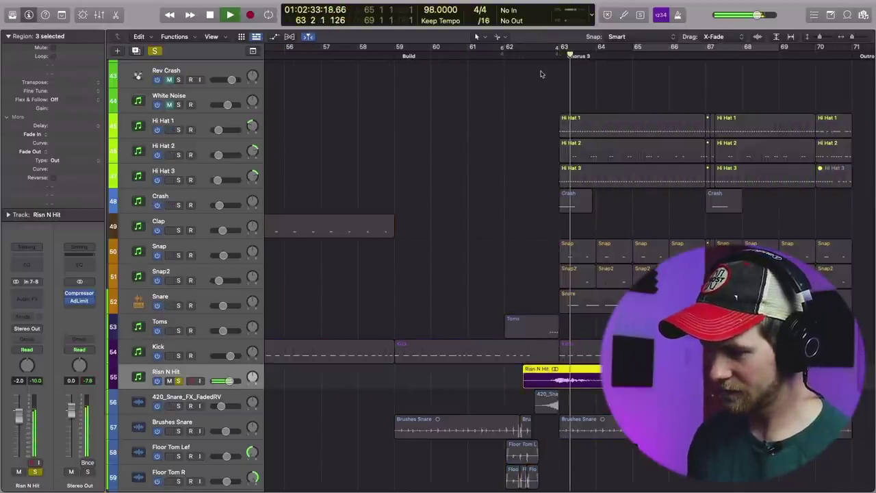
key(s)
key(space)
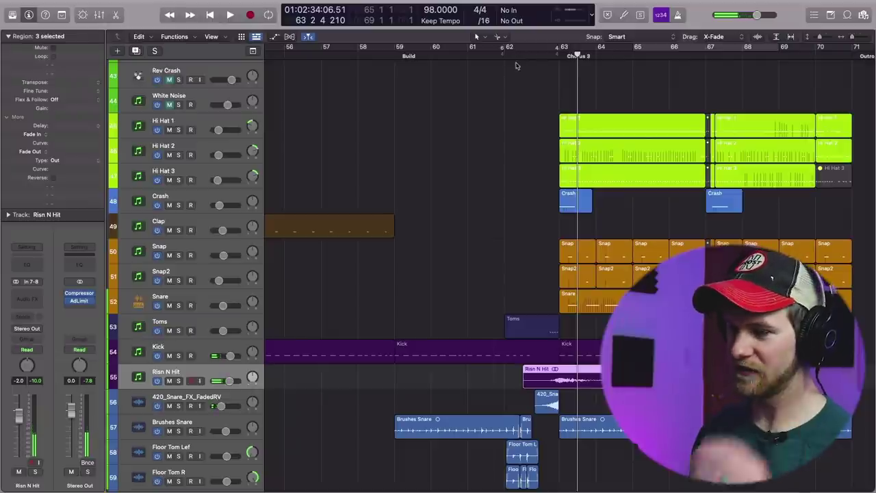
Step: Move the Rise N Hit Orch track down beside the Risn N Hit track
scroll(522, 95, up, 1)
scroll(522, 95, up, 4)
scroll(522, 95, down, 2)
drag(196, 115, 211, 446)
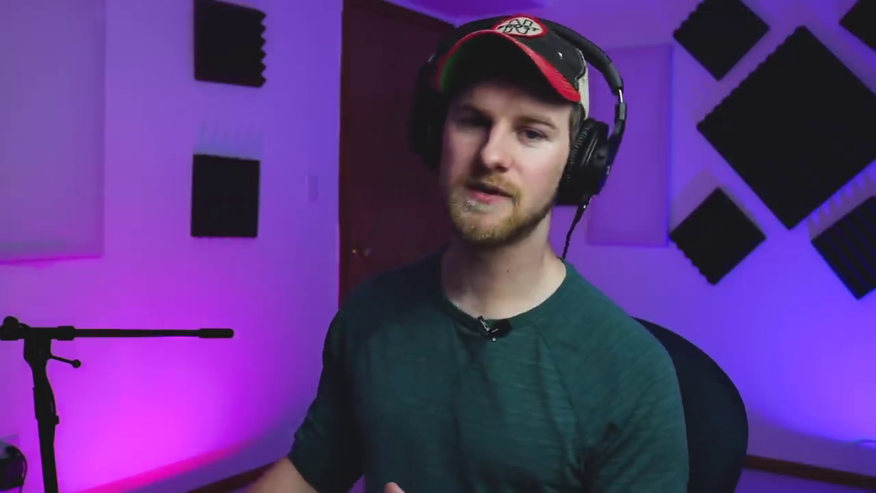